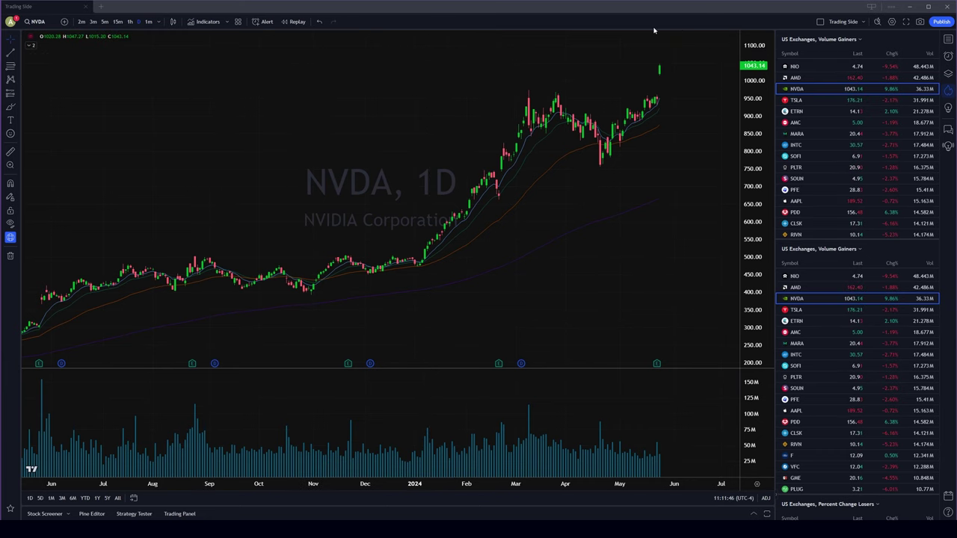
Step: Try the interface zoom at 110%, at the default size and at 70% on the NVDA daily chart
key("ctrl+plus")
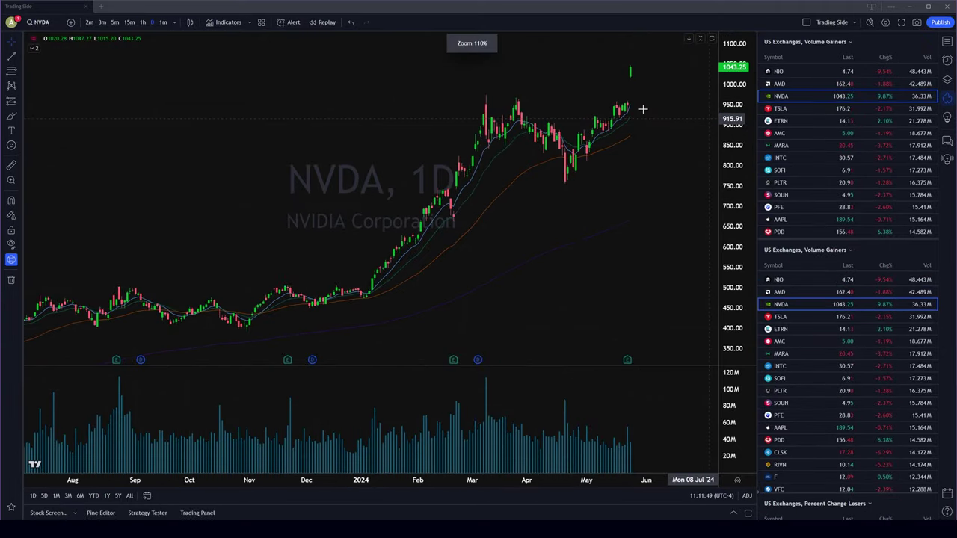
key("ctrl+0")
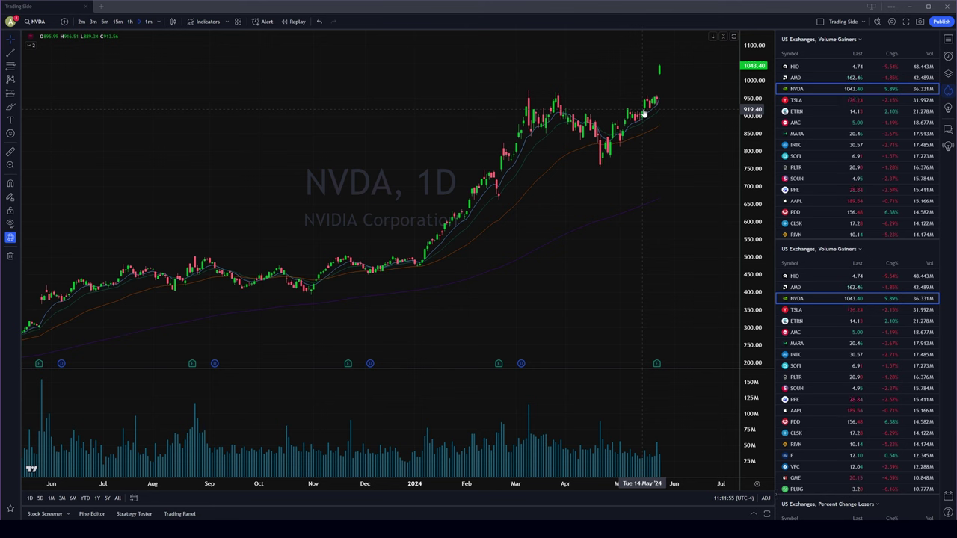
key("ctrl+minus")
key("ctrl+minus")
key("ctrl+minus")
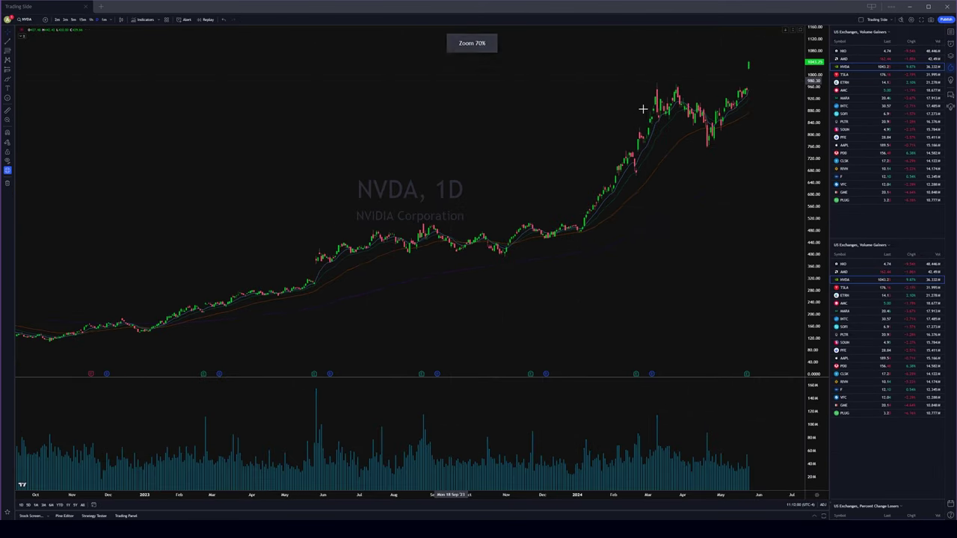
scroll(494, 124, "up", 2)
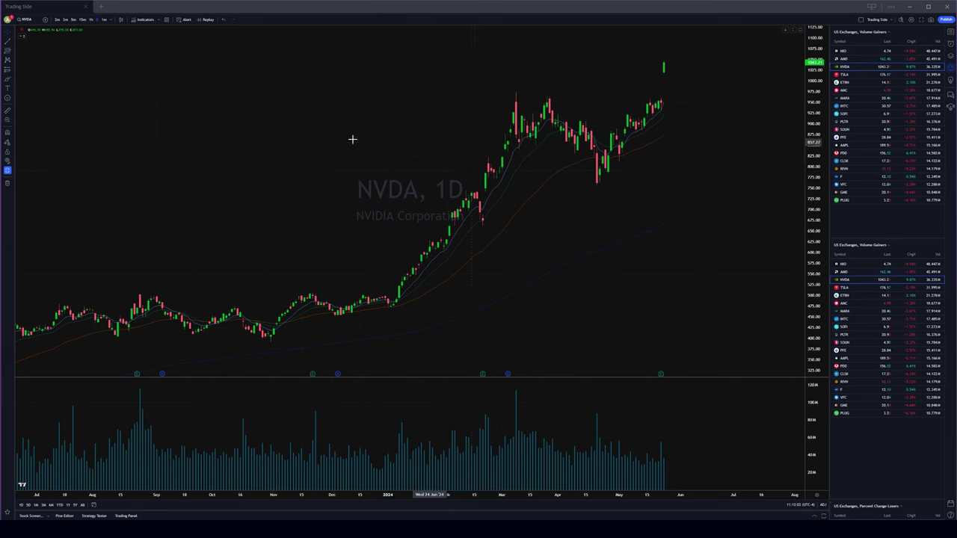
scroll(404, 149, "up", 2)
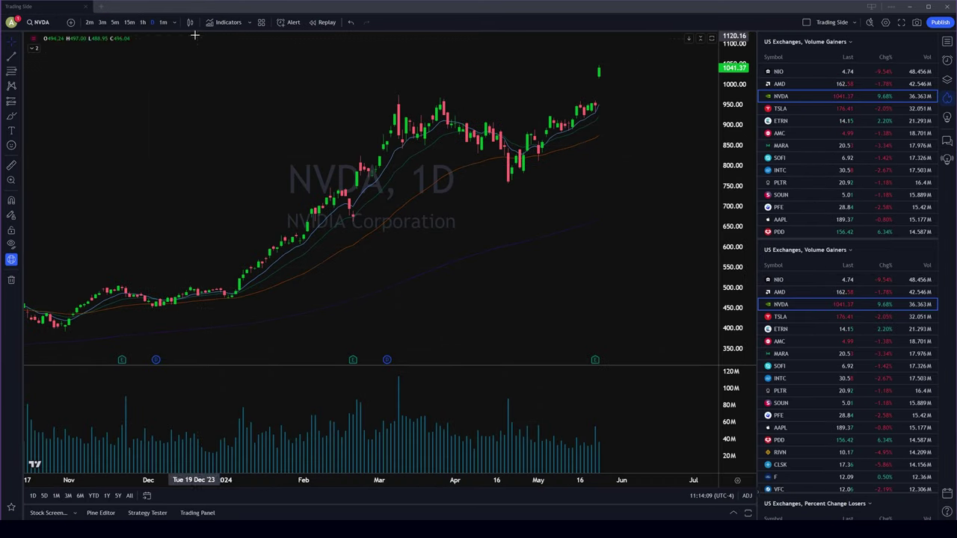
Step: Change the NVDA chart's style to Hollow candles
left_click(190, 23)
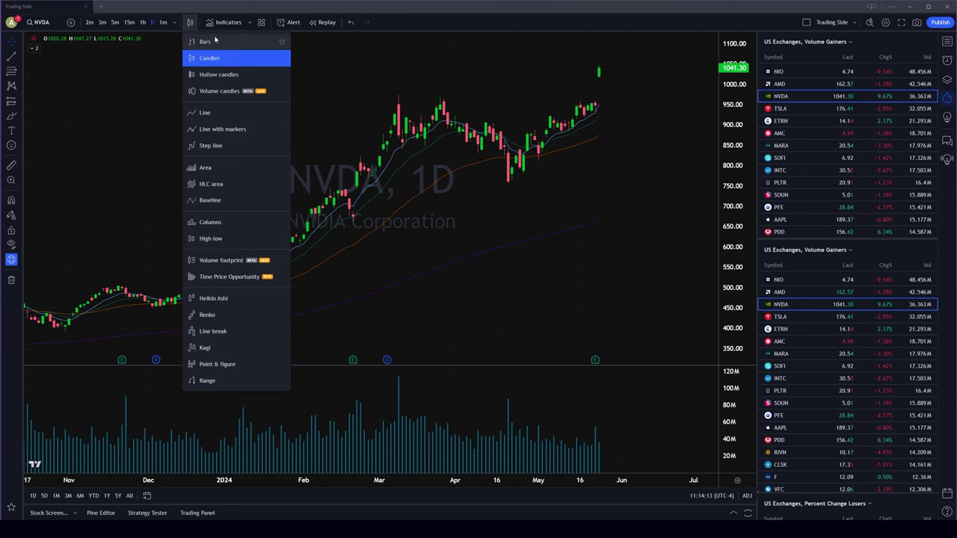
left_click(224, 75)
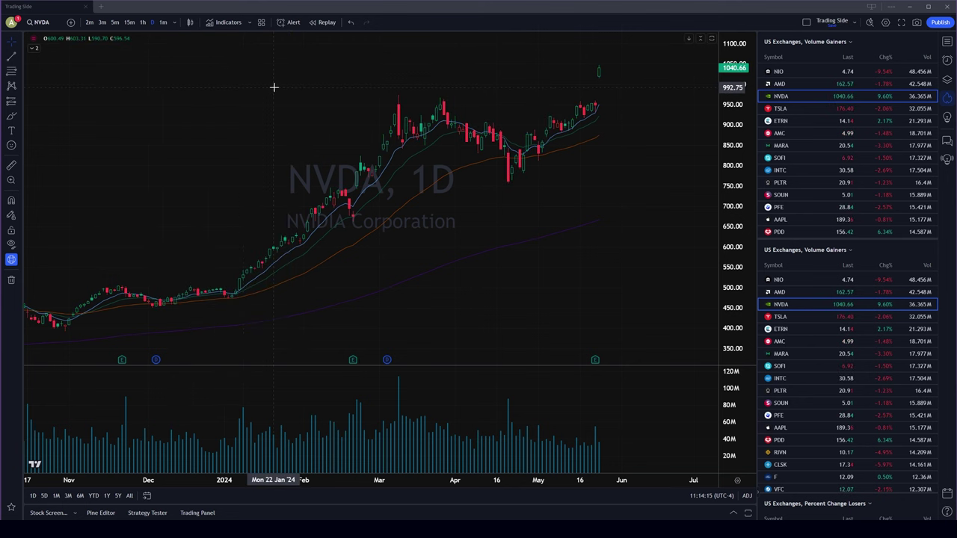
scroll(351, 142, "down", 2)
scroll(358, 148, "up", 1)
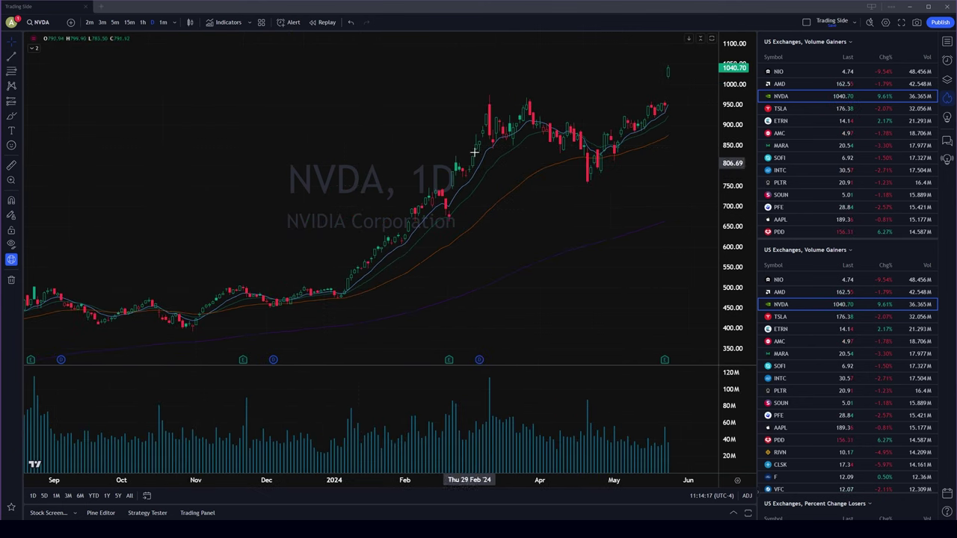
Step: Switch the NVDA chart to the 2-minute interval
left_click(89, 21)
scroll(382, 154, "down", 2)
scroll(474, 190, "up", 2)
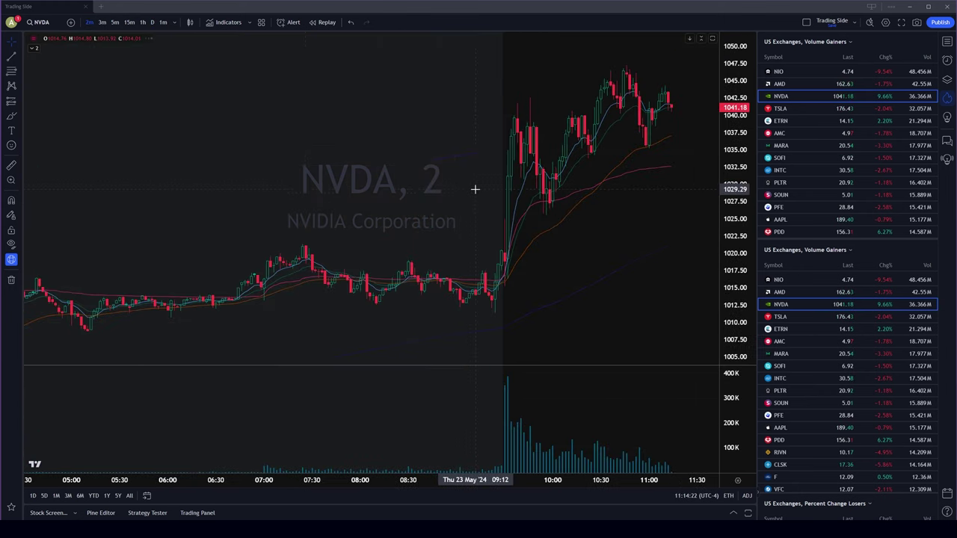
scroll(512, 196, "up", 2)
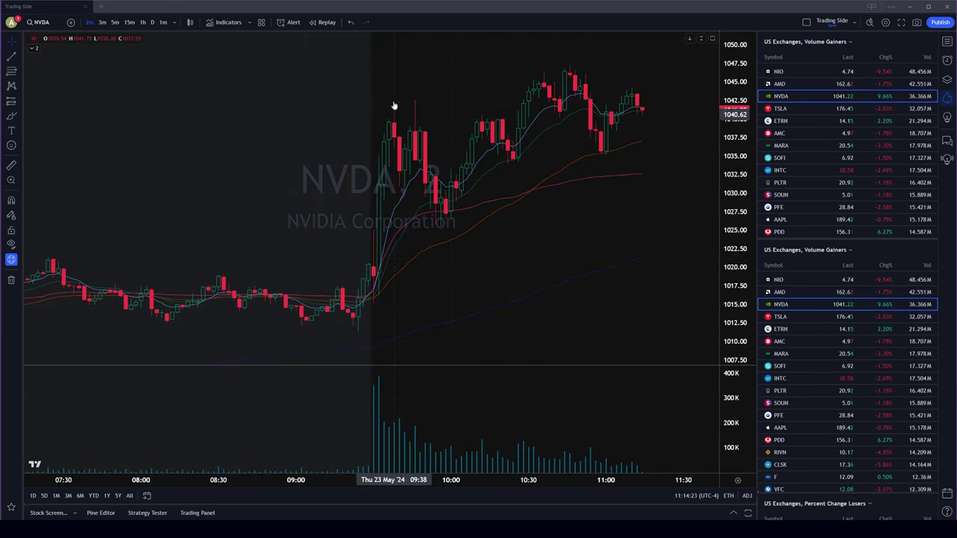
Step: Set the 2-minute chart's style back to Candles
left_click(189, 22)
left_click(202, 59)
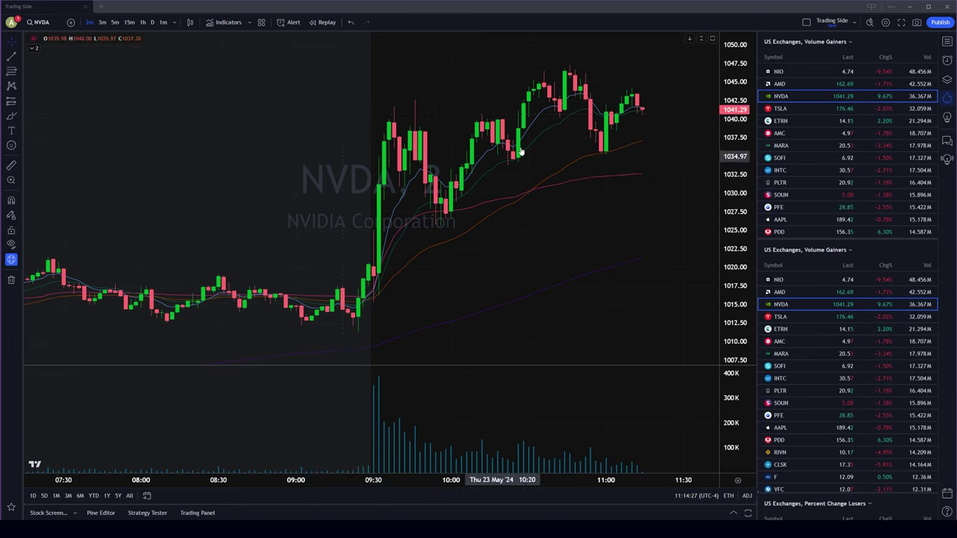
scroll(464, 143, "down", 2)
scroll(246, 71, "up", 1)
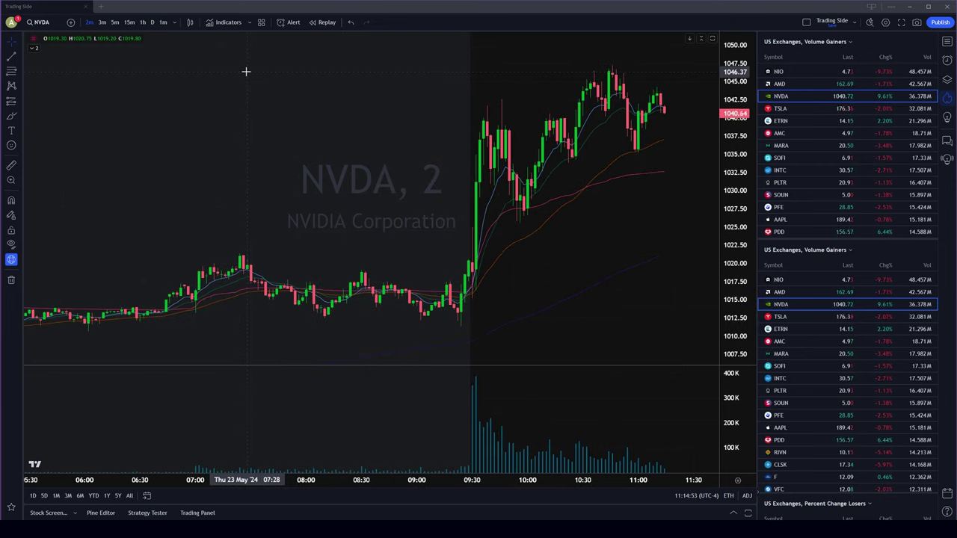
Step: Open the chart settings and examine the custom colour code of the green candle body
right_click(292, 80)
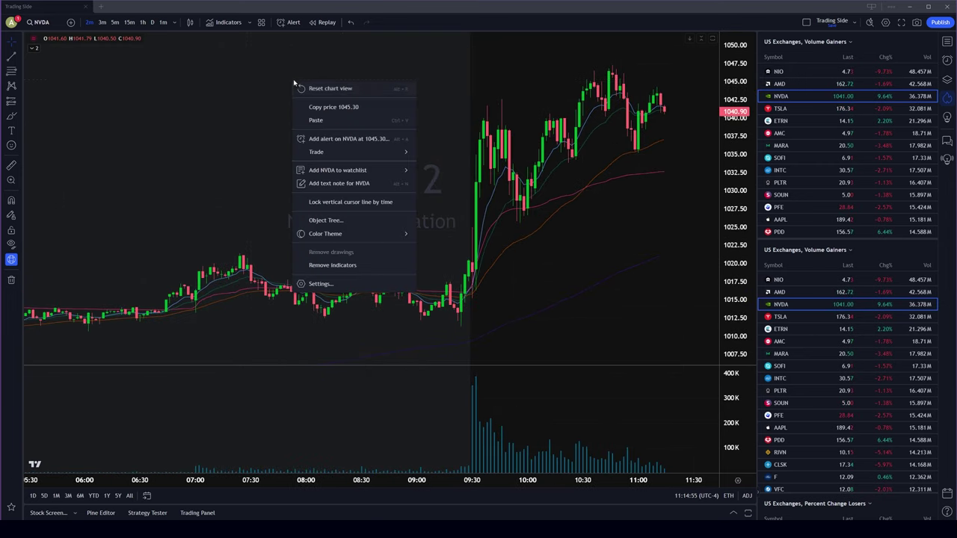
left_click(322, 284)
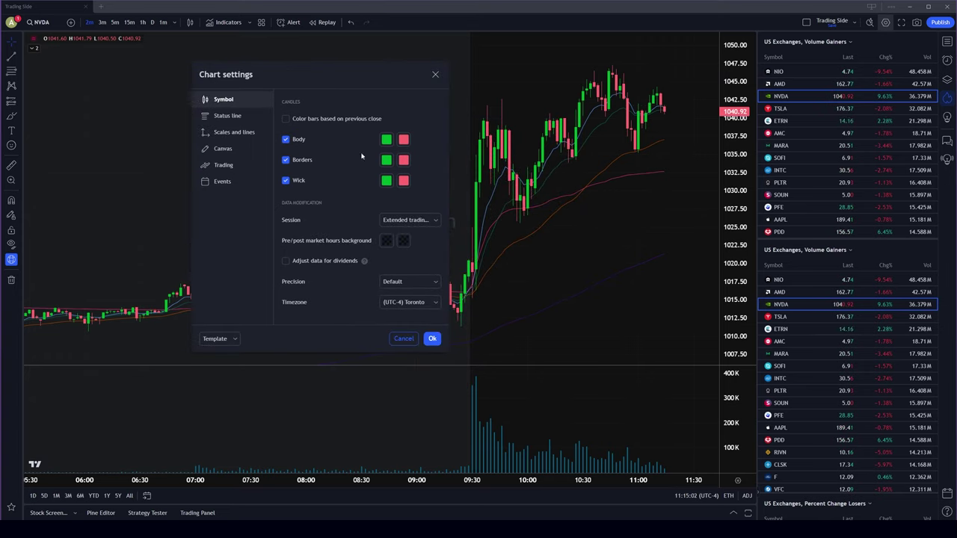
left_click(386, 141)
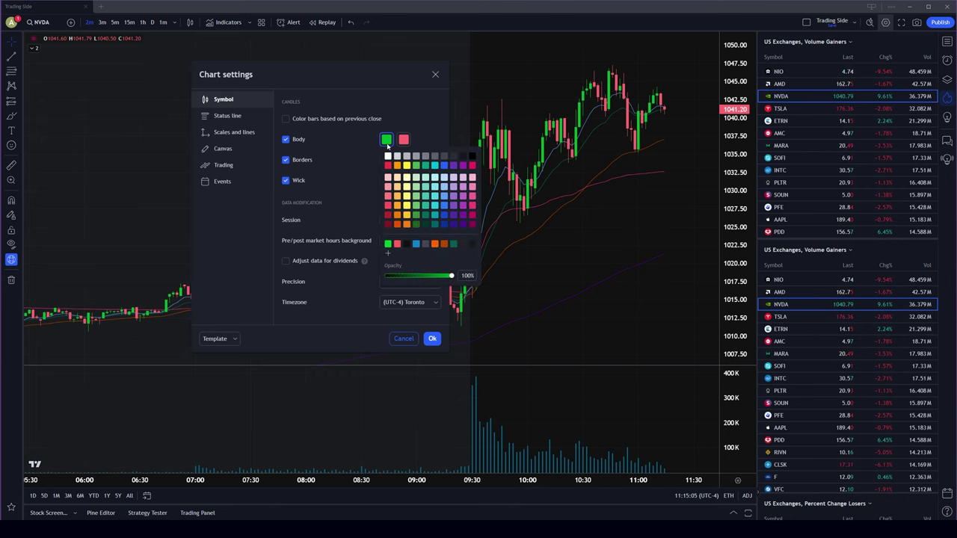
left_click(388, 255)
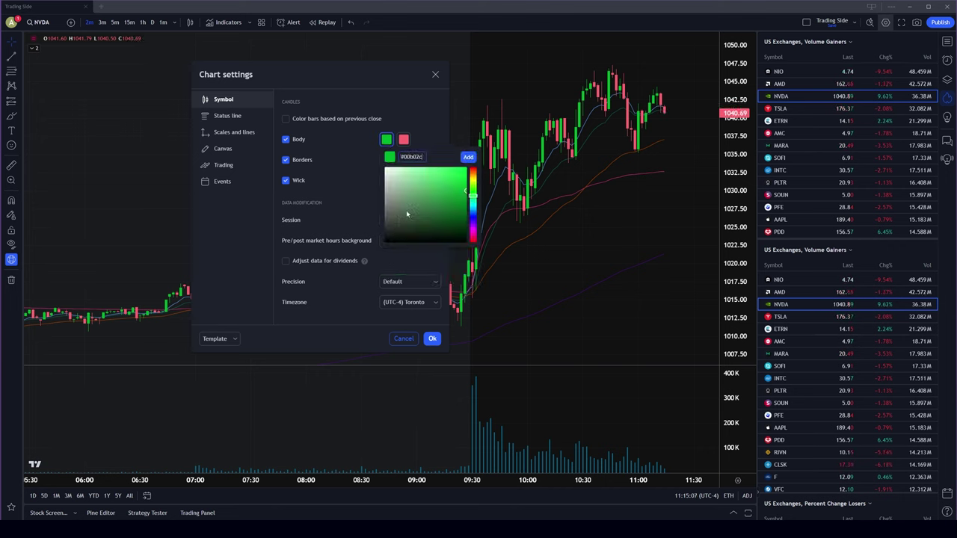
left_click(468, 157)
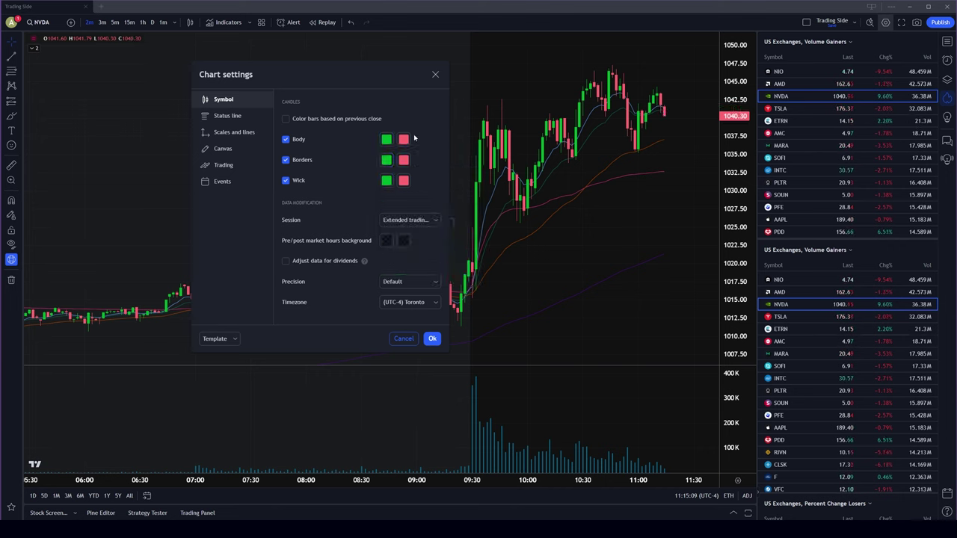
Step: Examine the custom colour code of the red candle body and close the colour picker
left_click(404, 139)
left_click(405, 255)
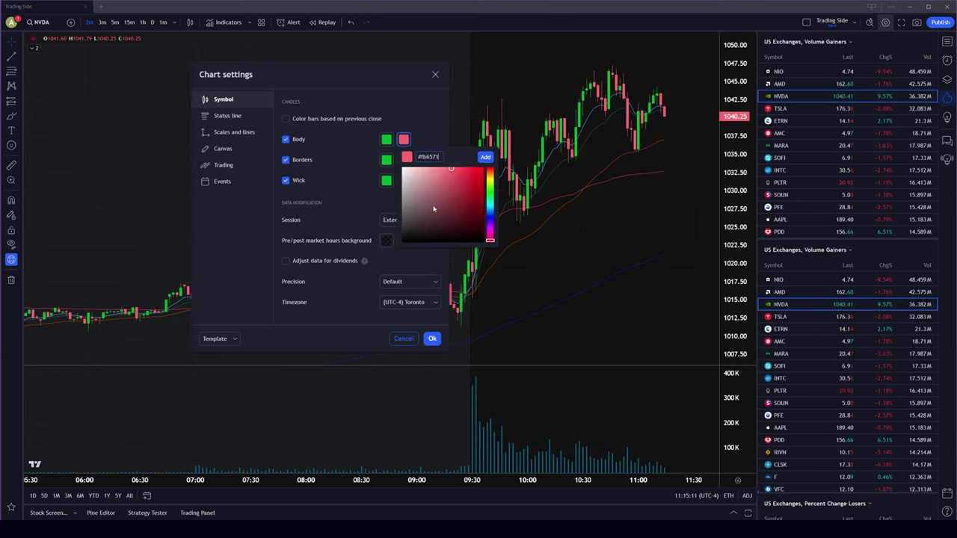
left_click(430, 128)
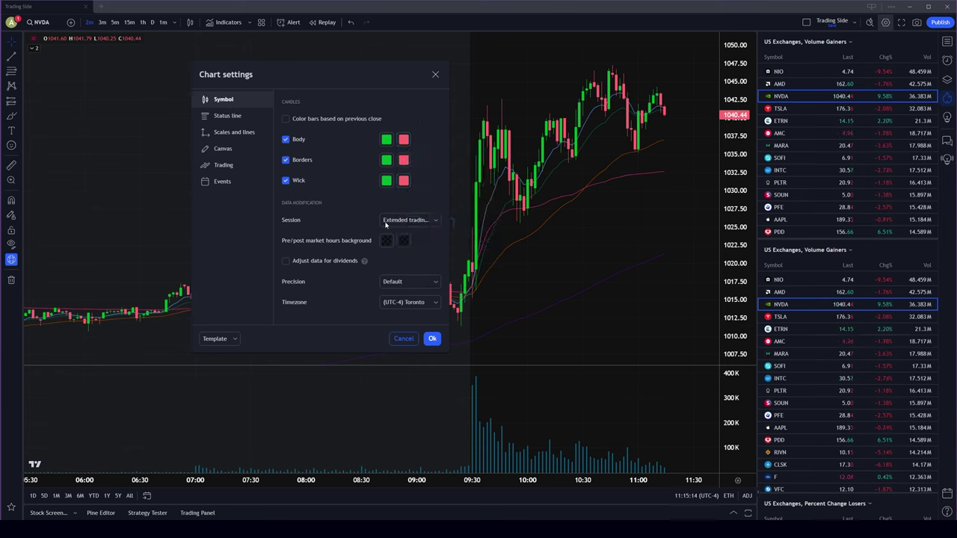
Step: Save the green candle-body colour as a custom swatch in the colour palette
left_click(387, 141)
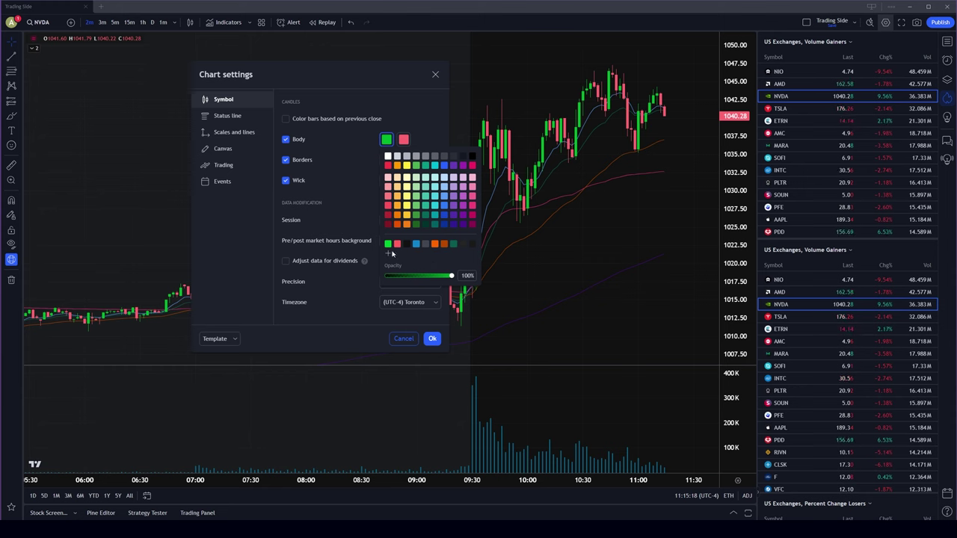
left_click(388, 254)
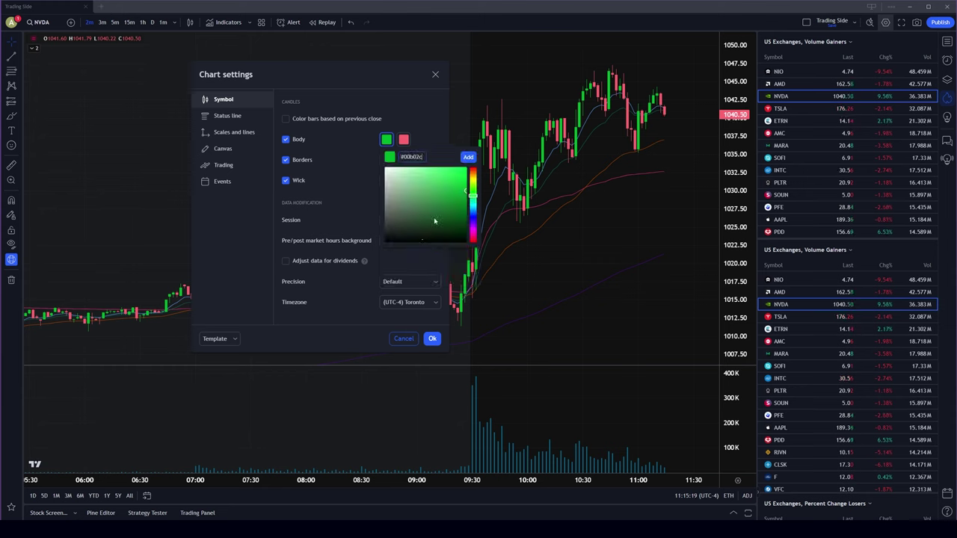
left_click(471, 158)
left_click(446, 142)
left_click(387, 139)
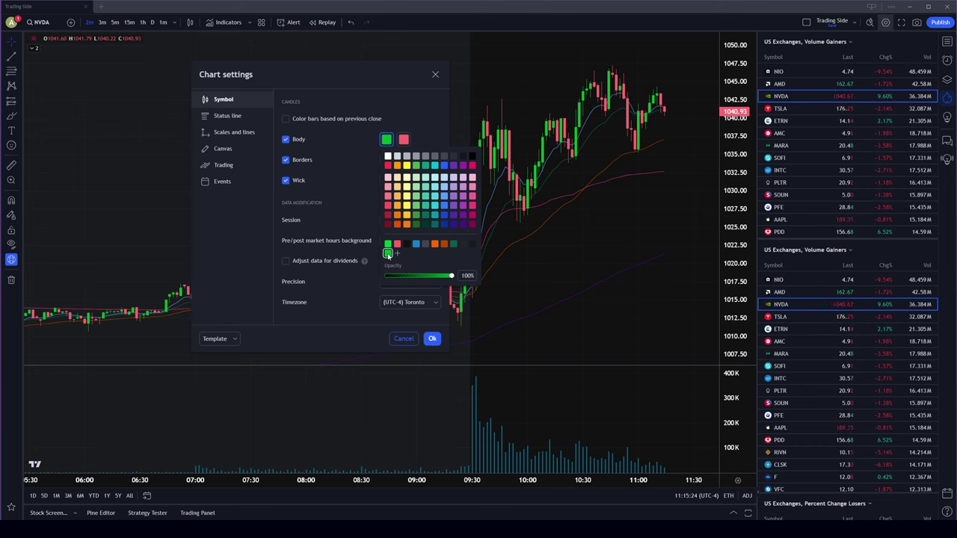
left_click(420, 147)
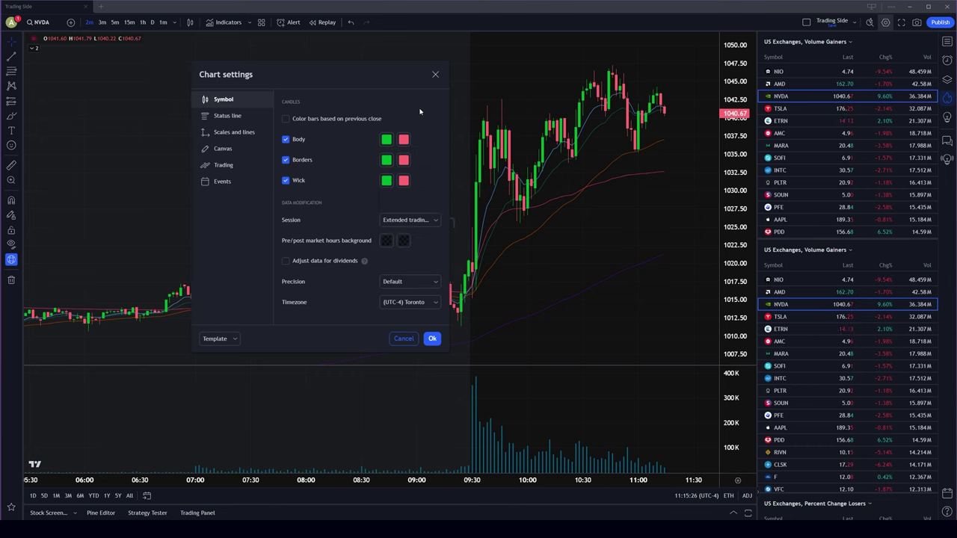
Step: Save the red wick colour as a custom swatch in the colour palette
left_click(403, 182)
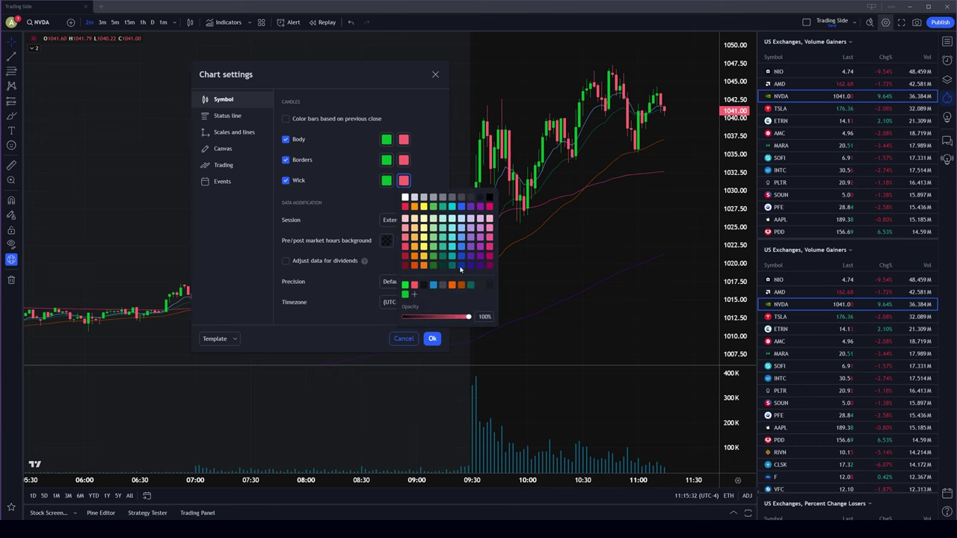
left_click(412, 295)
key("Return")
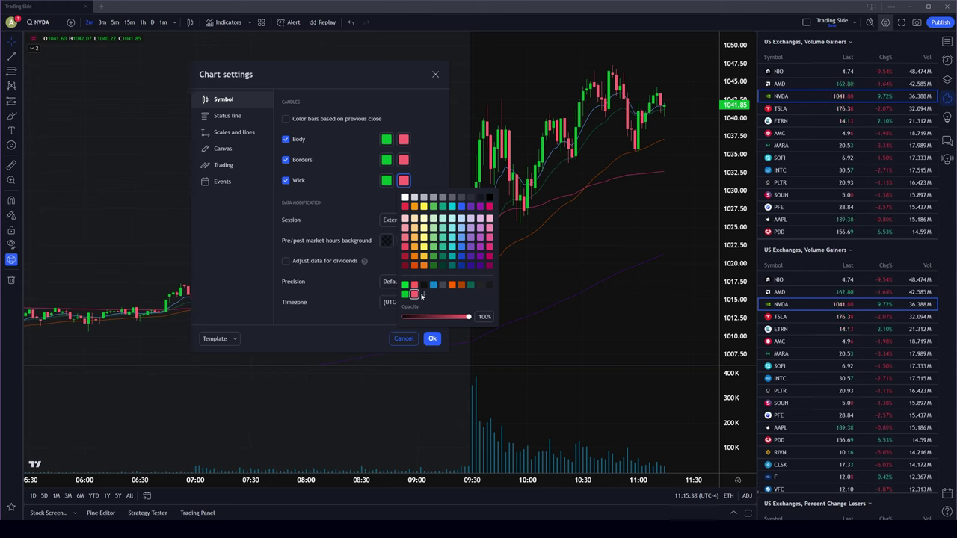
left_click(435, 138)
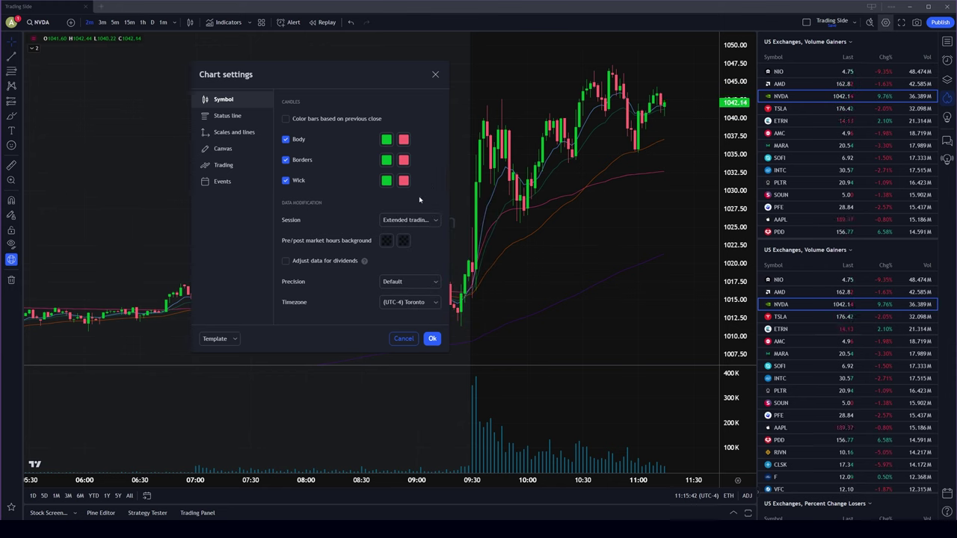
Step: Choose Extended trading hours as the session and apply the chart settings
left_click(408, 223)
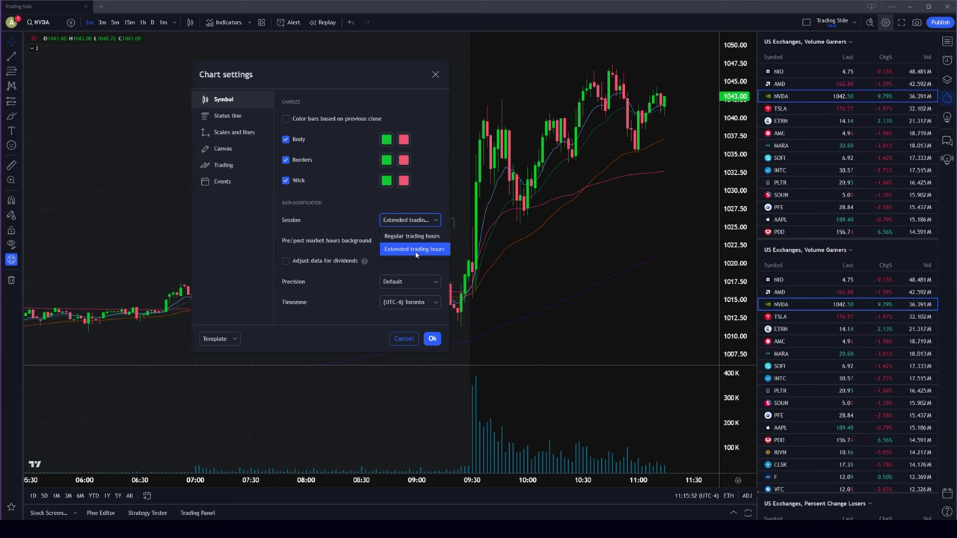
left_click(415, 253)
left_click(432, 339)
Step: Switch the chart to the daily interval and check which data modification options its chart settings offer
key("d")
key("Return")
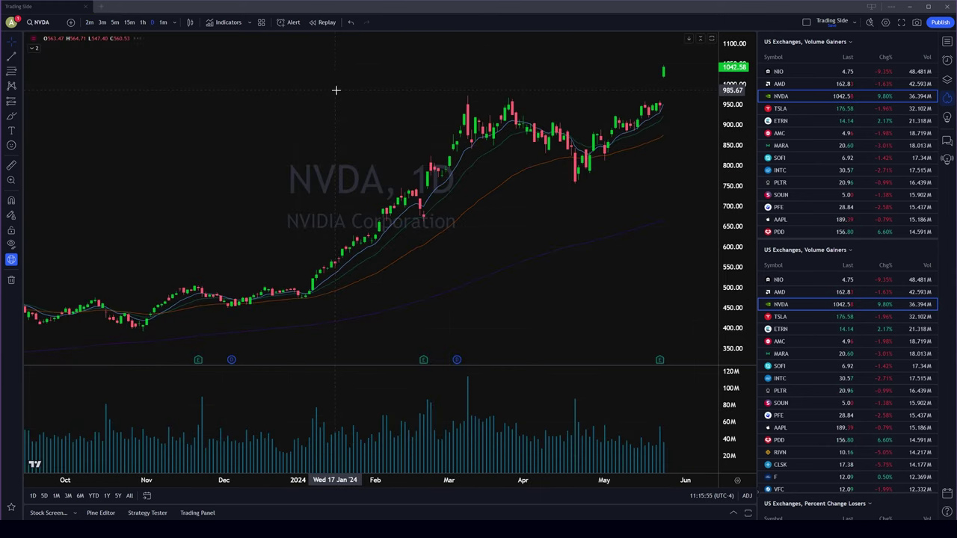
right_click(337, 90)
left_click(365, 294)
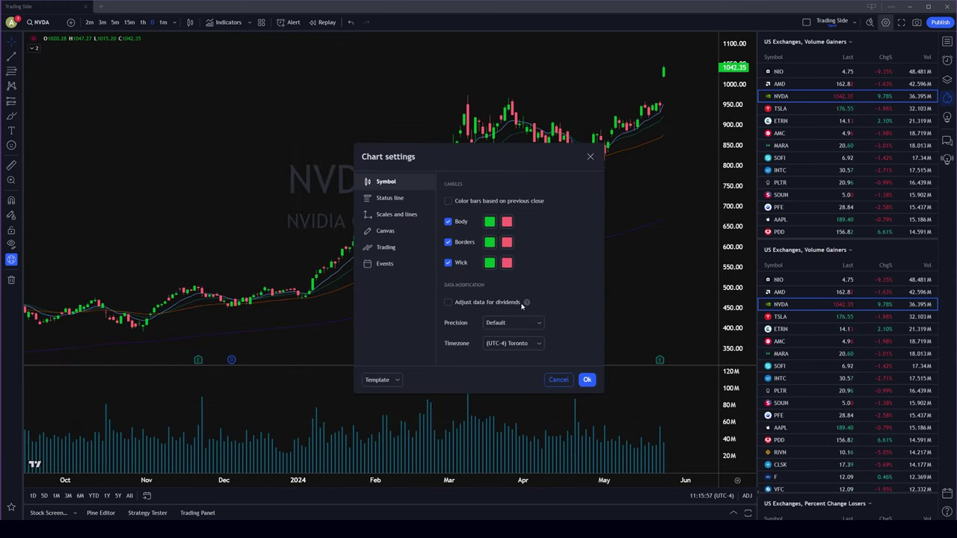
left_click(590, 156)
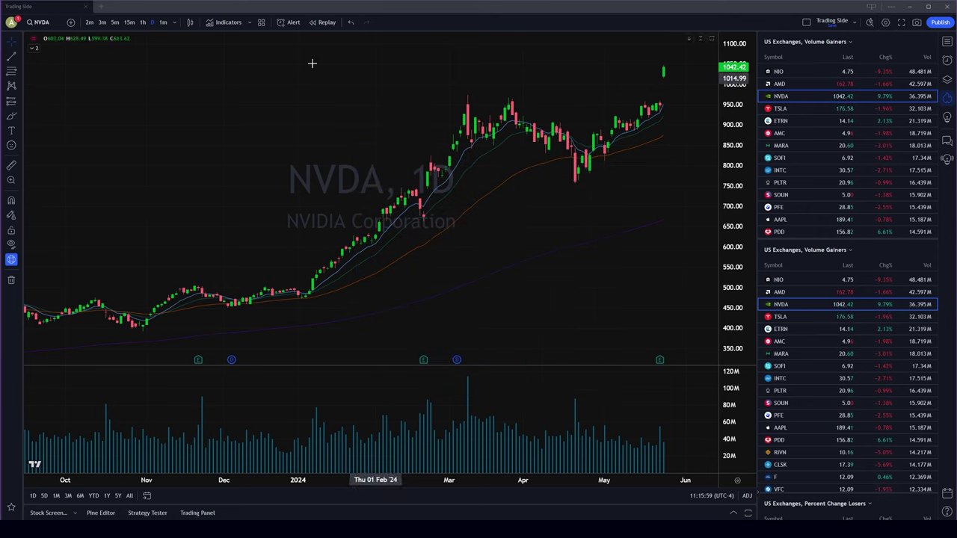
Step: Switch the chart to the 5-minute interval and choose Extended trading hours as the session in its settings
key("5")
key("Return")
scroll(338, 92, "down", 2)
right_click(322, 85)
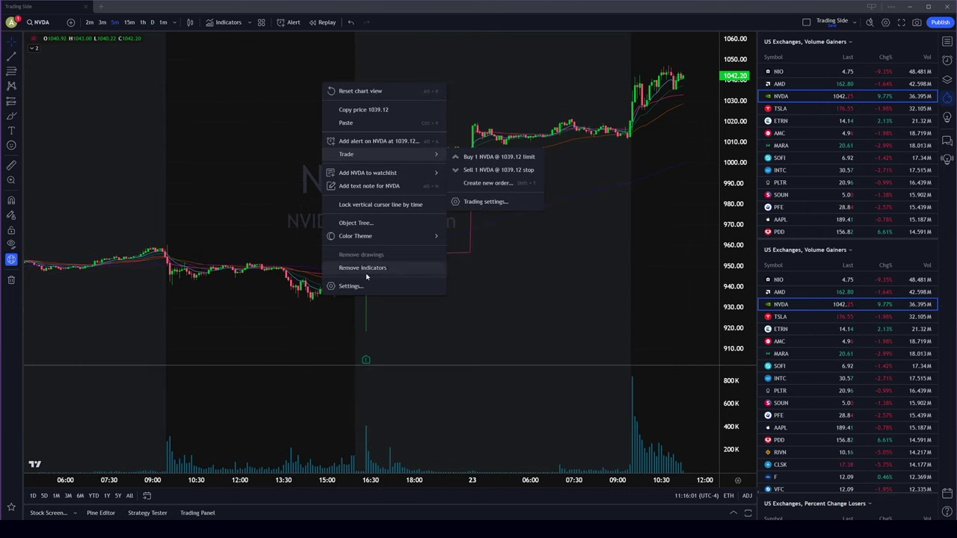
left_click(366, 286)
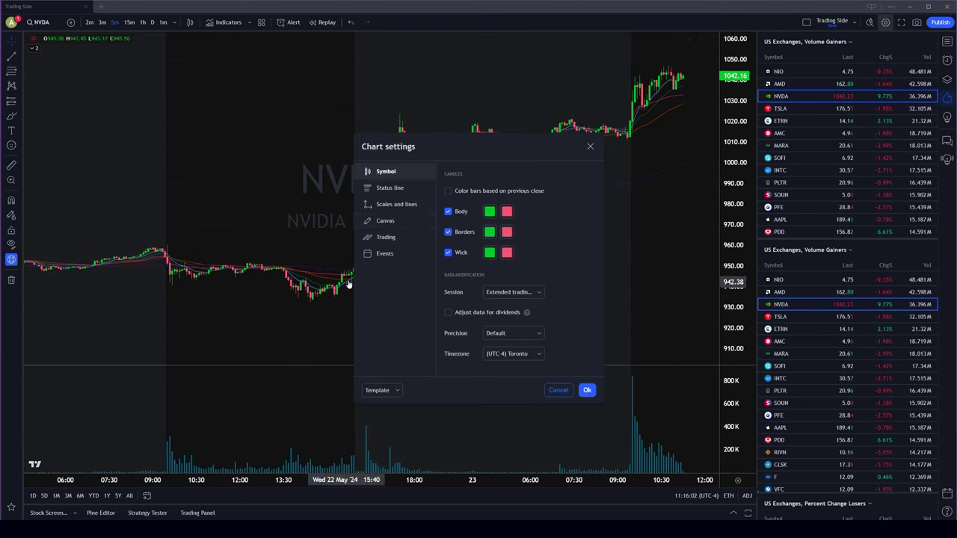
left_click(532, 293)
left_click(527, 323)
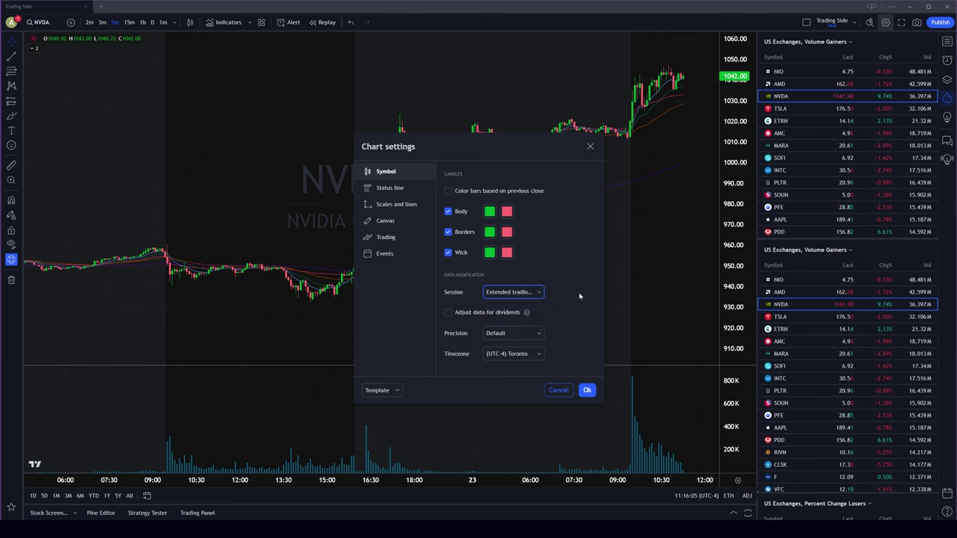
Step: Check the list of available timezones in the chart settings without changing the selected one
left_click_drag(505, 145, 413, 88)
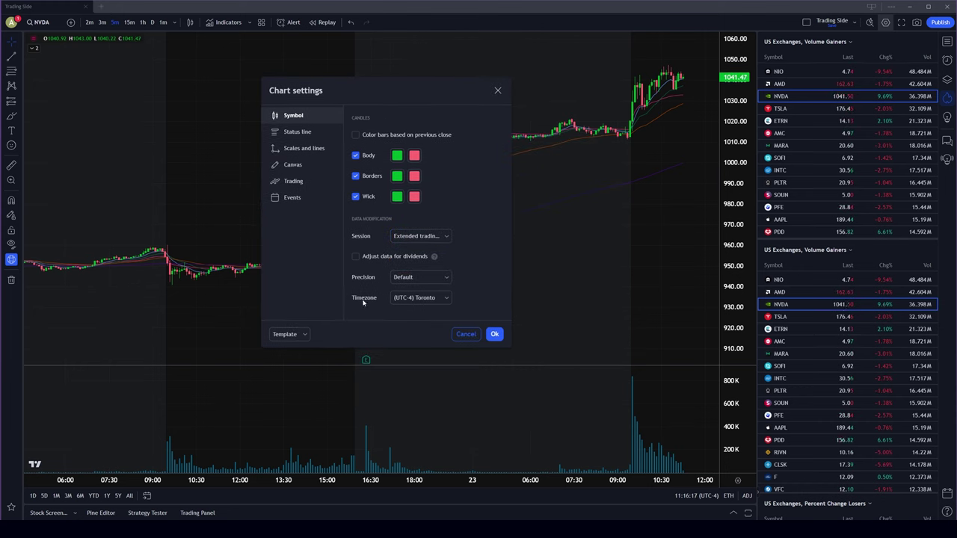
left_click(432, 303)
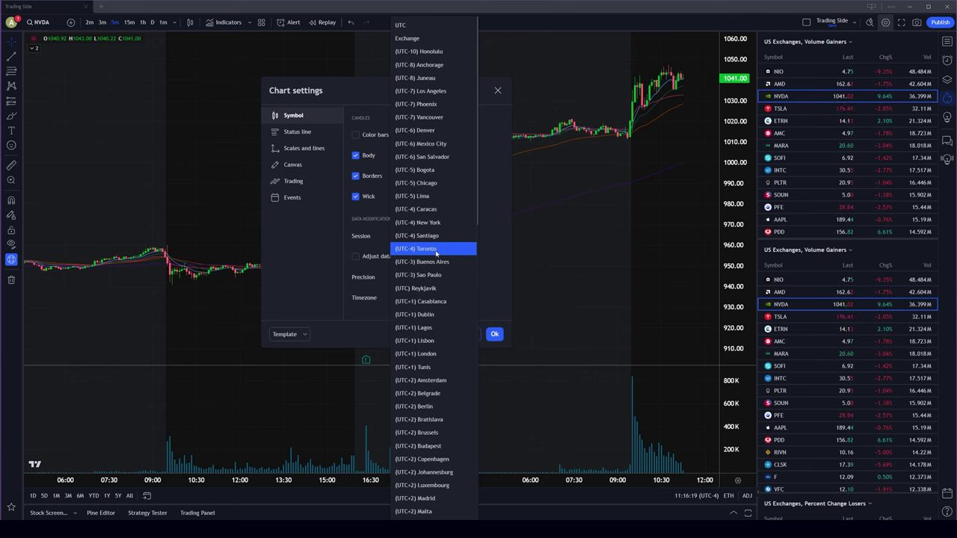
left_click(488, 242)
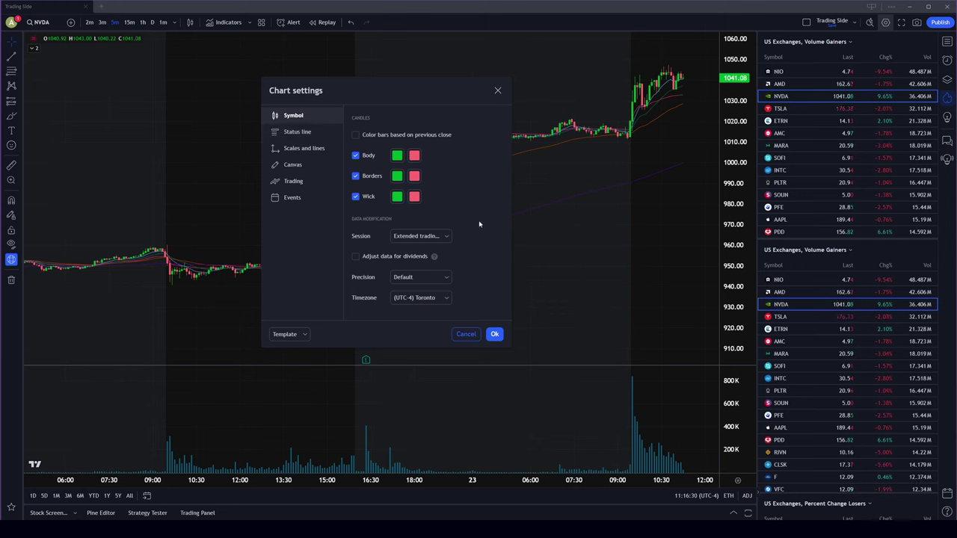
left_click(423, 298)
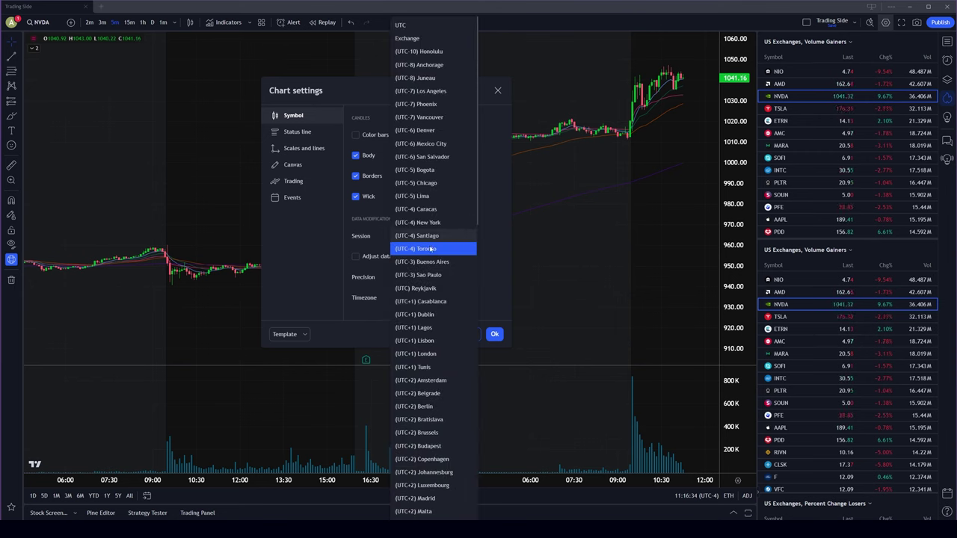
left_click(482, 227)
Step: Enable logo, title, open market status, bar change values, volume and last day change values in the chart's status line settings
left_click(297, 131)
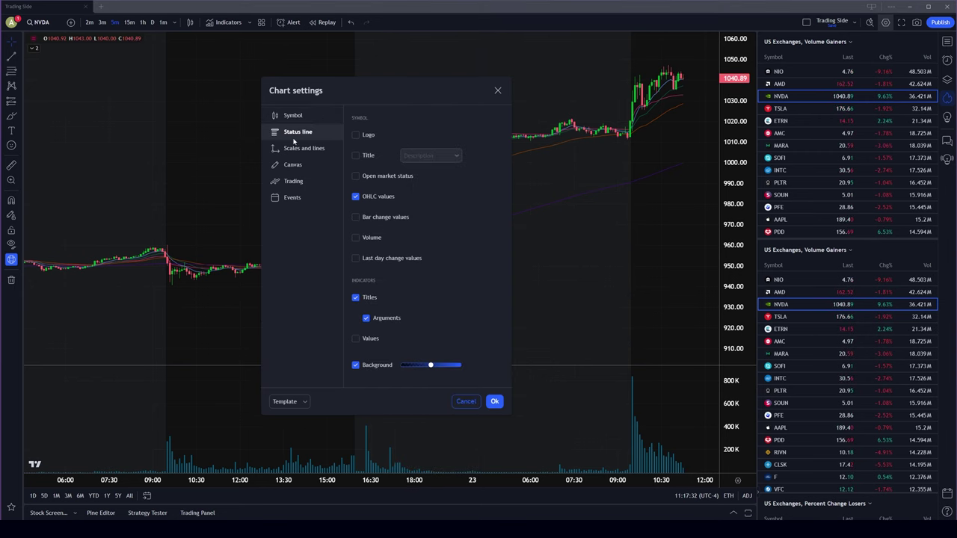
left_click(356, 136)
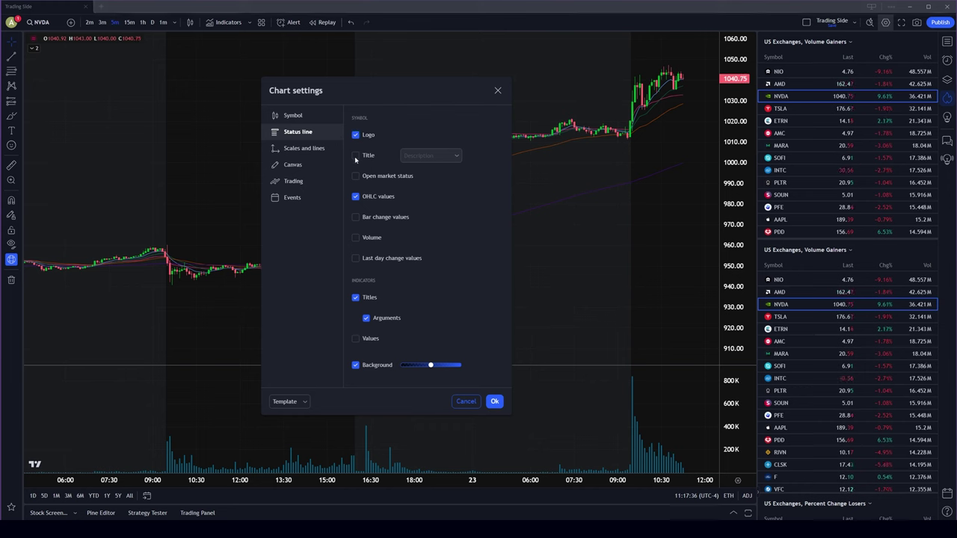
left_click(356, 156)
left_click(356, 176)
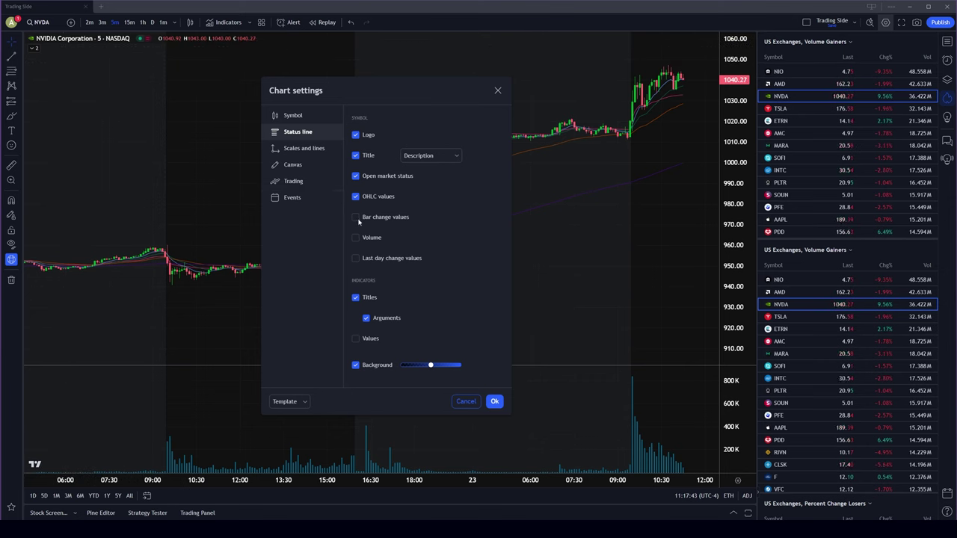
left_click(355, 259)
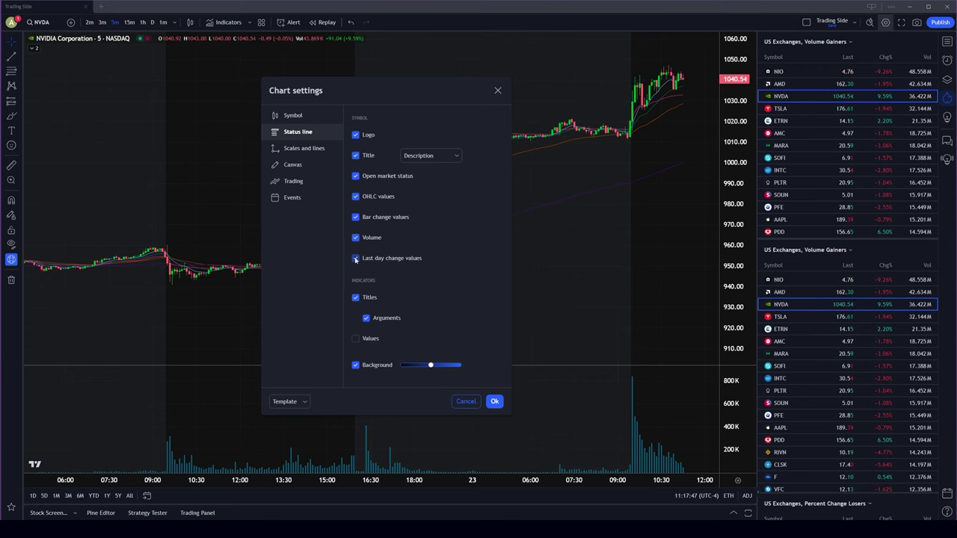
Step: Hide the logo, title, market status, bar change, volume and last day change values in the status line, keeping only OHLC values
left_click_drag(359, 92, 213, 71)
left_click(371, 103)
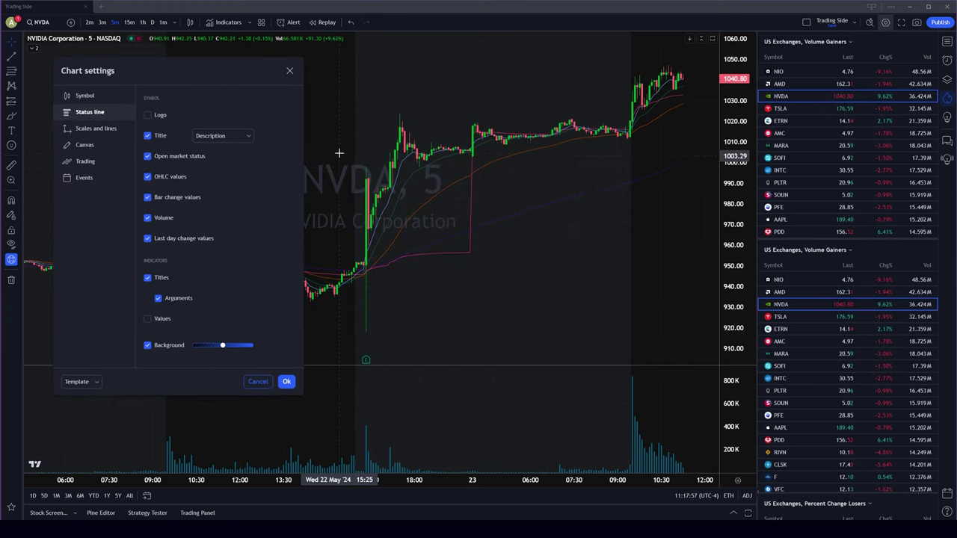
left_click_drag(391, 193, 477, 193)
left_click_drag(224, 70, 322, 70)
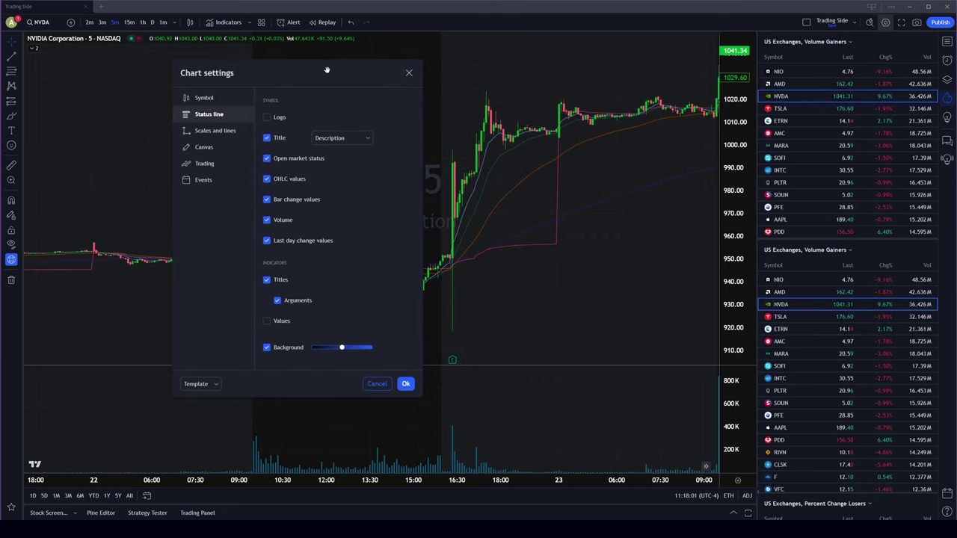
left_click(266, 140)
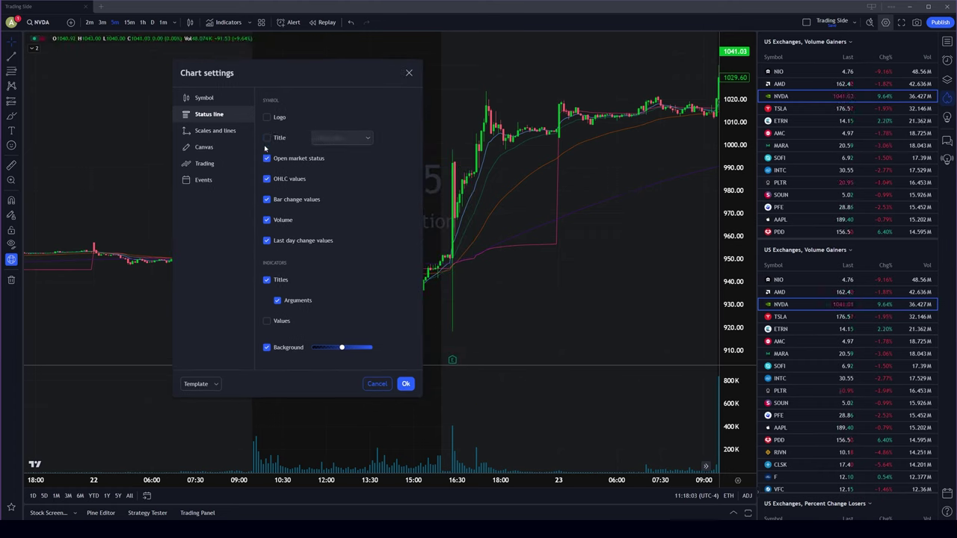
left_click(266, 158)
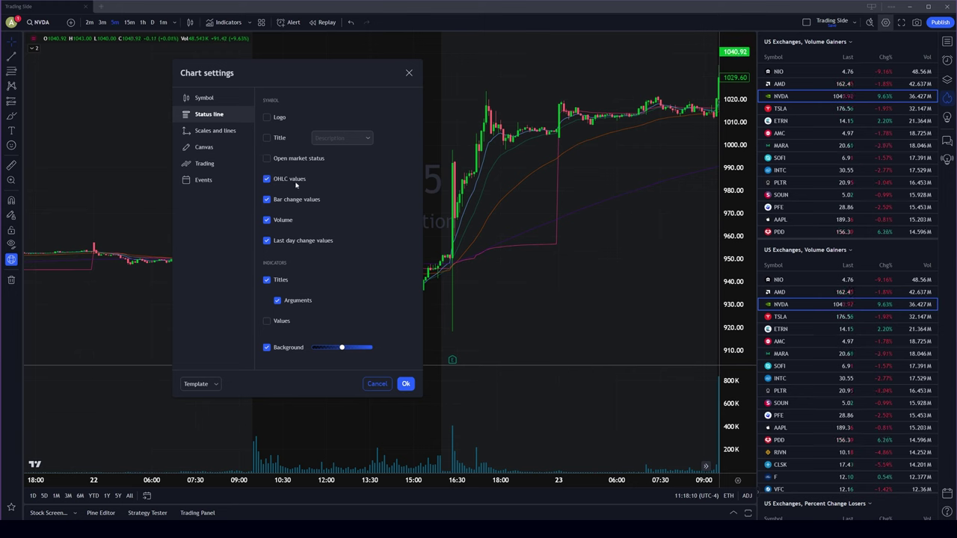
left_click(267, 200)
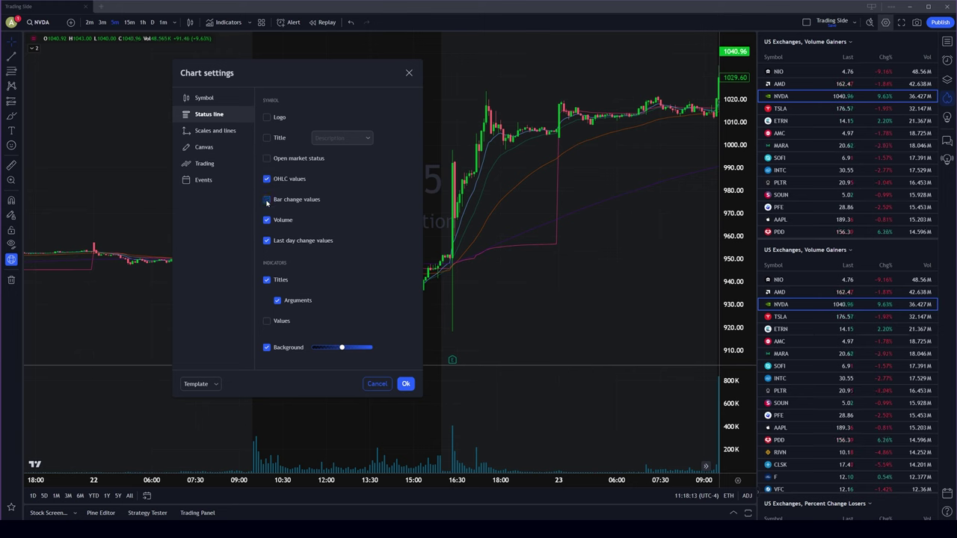
left_click(267, 240)
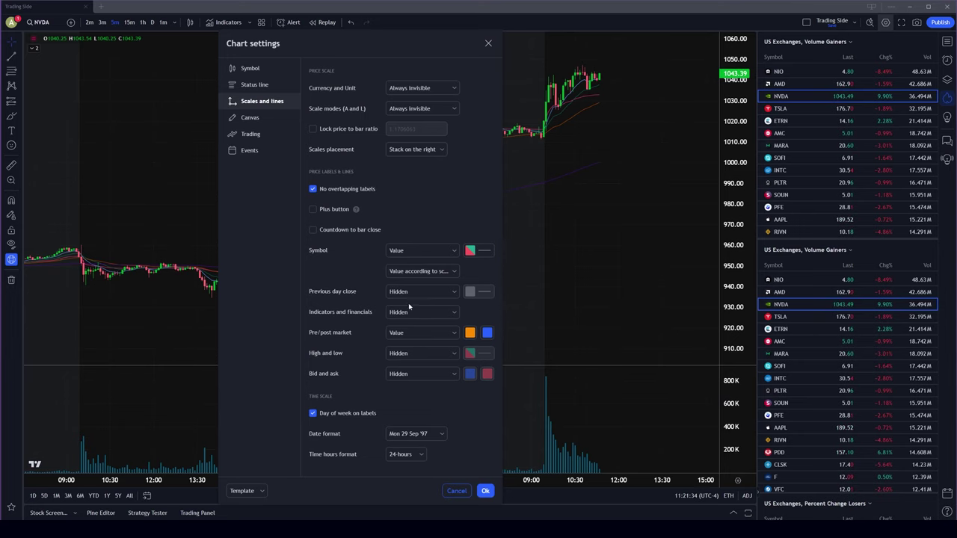
Step: Try showing the previous day close as a line on the chart and set it back to Hidden
left_click(415, 292)
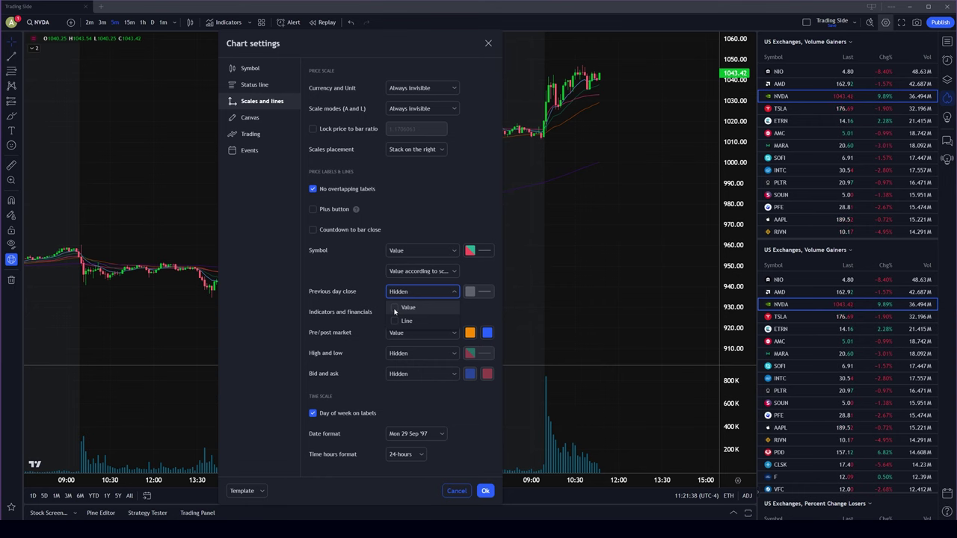
left_click(398, 320)
left_click(488, 43)
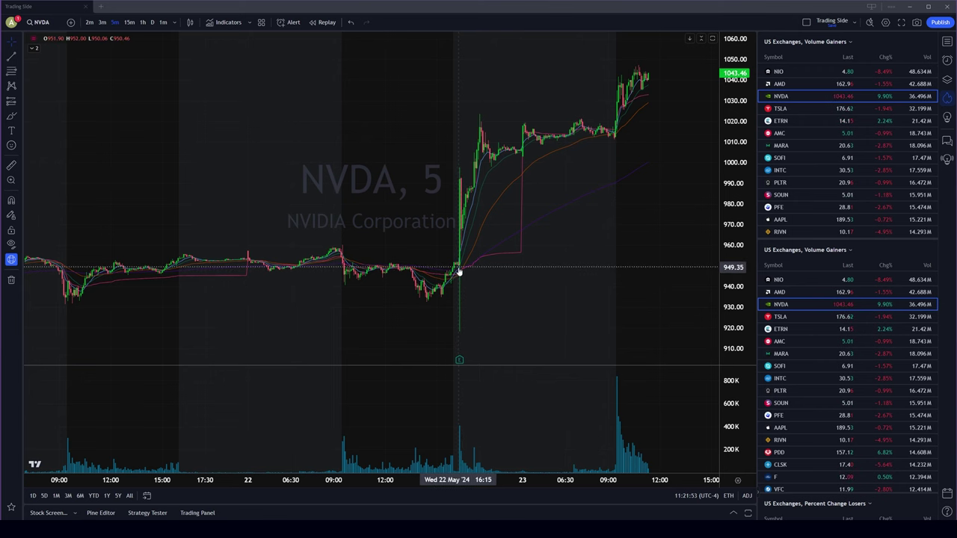
scroll(458, 273, "up", 2)
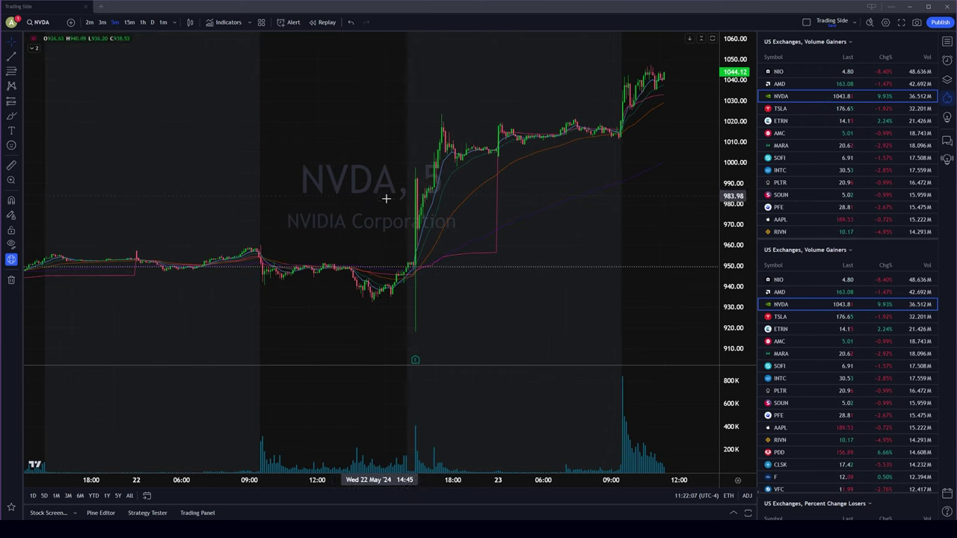
double_click(417, 271)
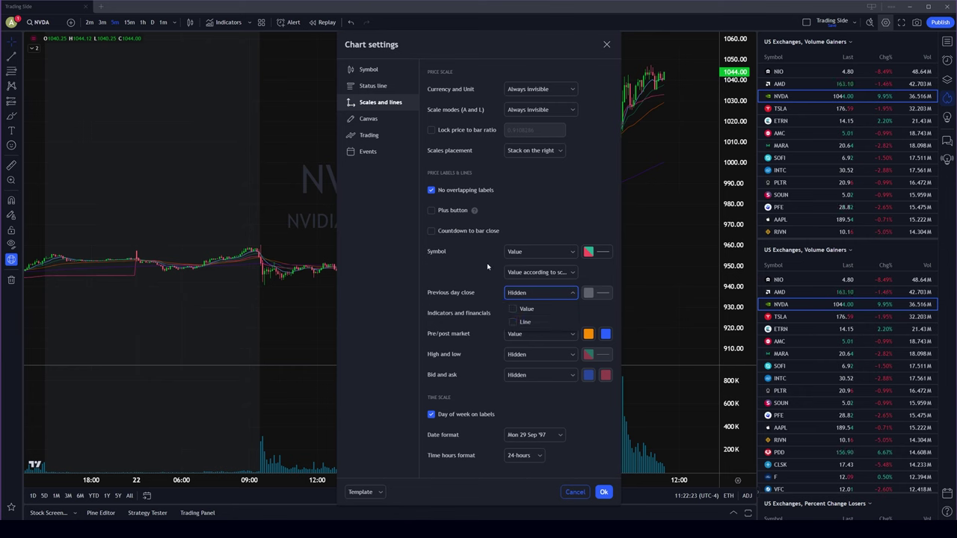
Step: Try adding the symbol's price line to its Value label and return the symbol setting to Value only
left_click(535, 252)
left_click(535, 252)
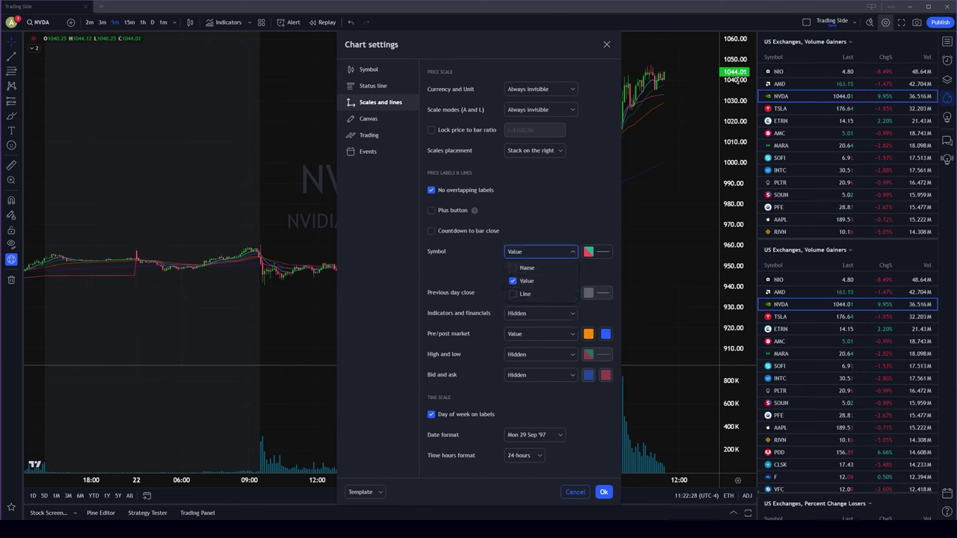
left_click(516, 294)
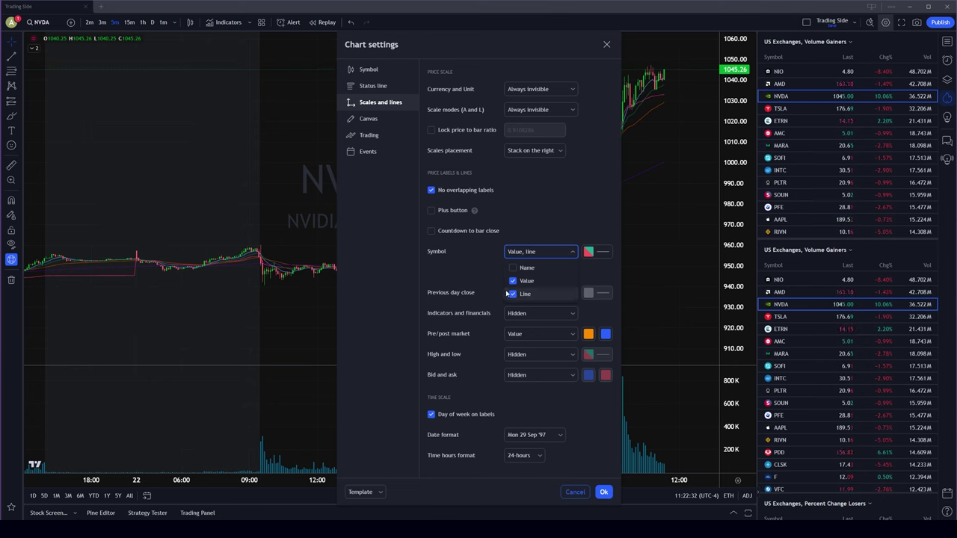
left_click(552, 206)
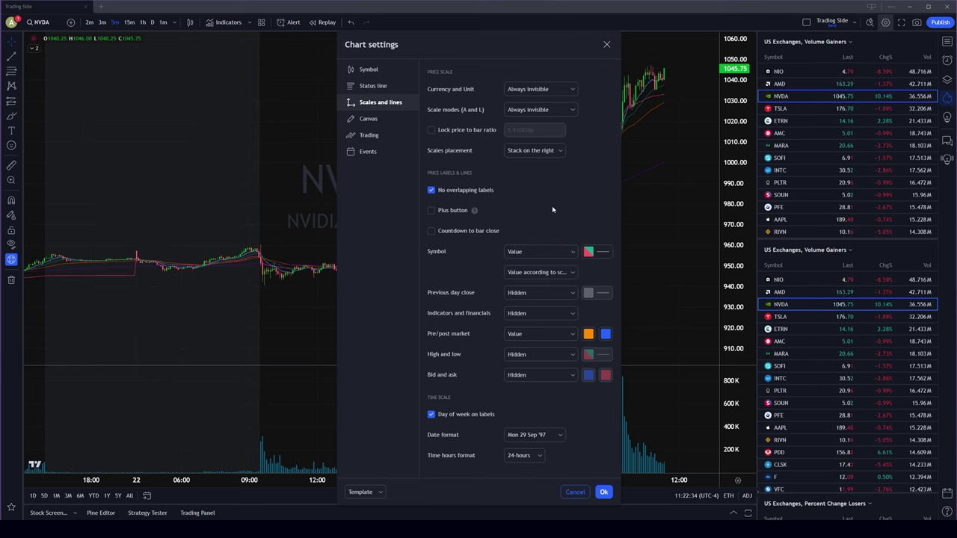
Step: Try showing Value labels for indicators and financials on the price scale and set the option back to Hidden
left_click(458, 309)
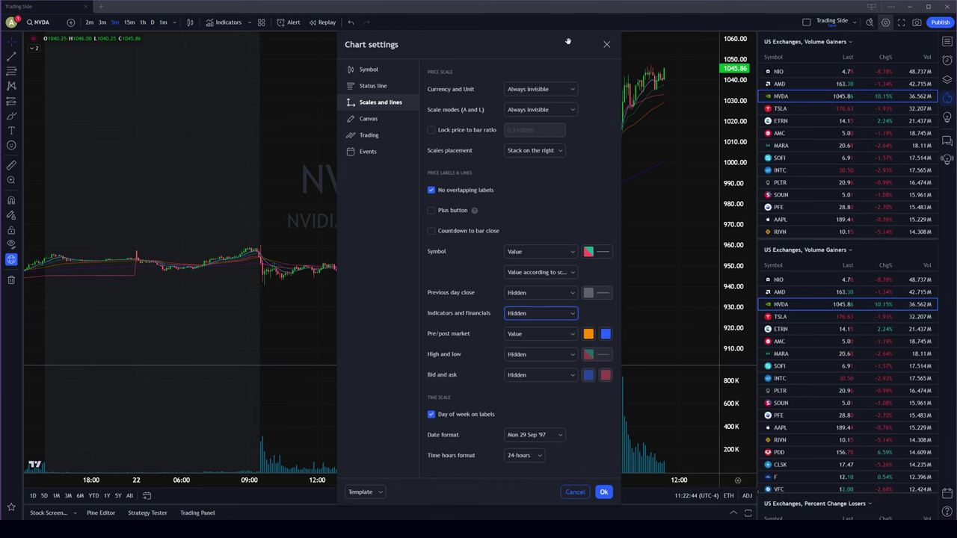
left_click_drag(569, 38, 518, 38)
scroll(641, 111, "up", 5)
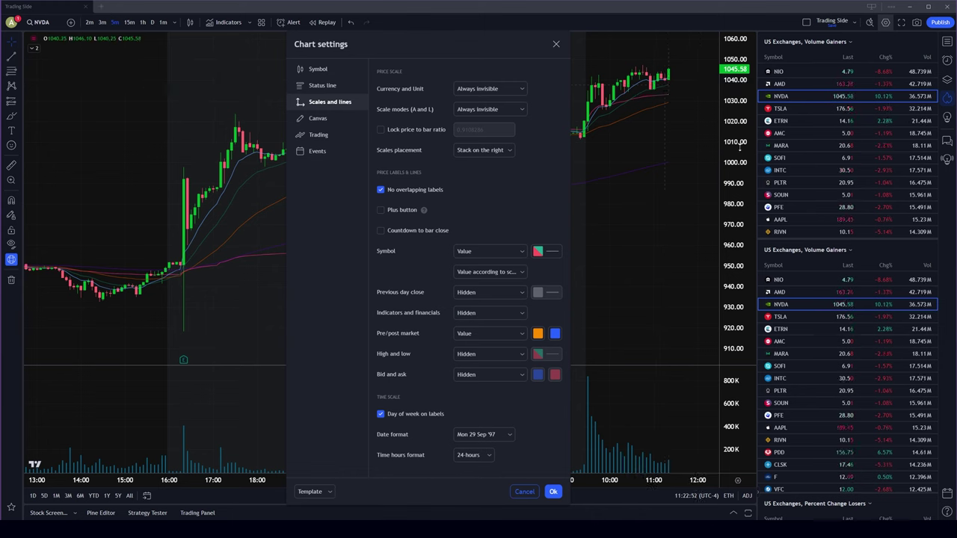
left_click(523, 314)
left_click(464, 342)
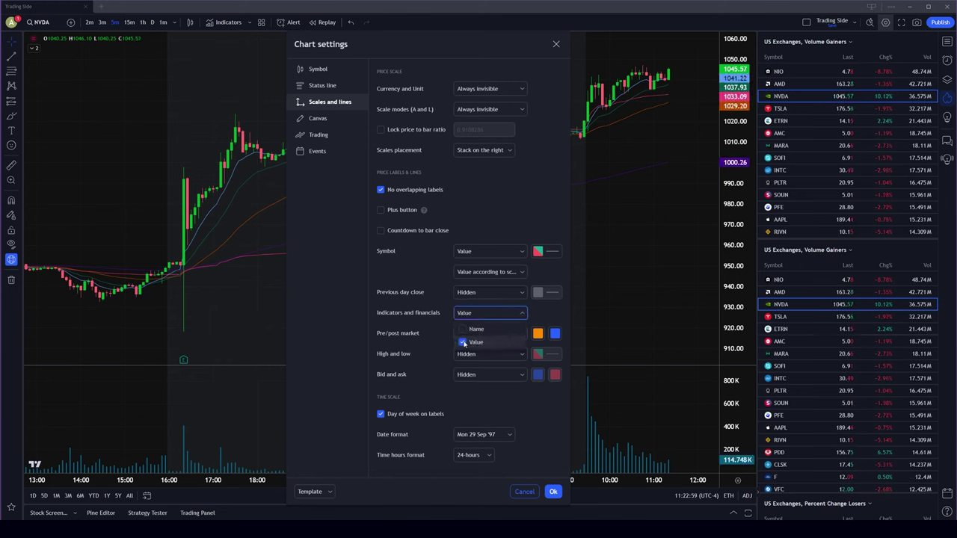
left_click(462, 342)
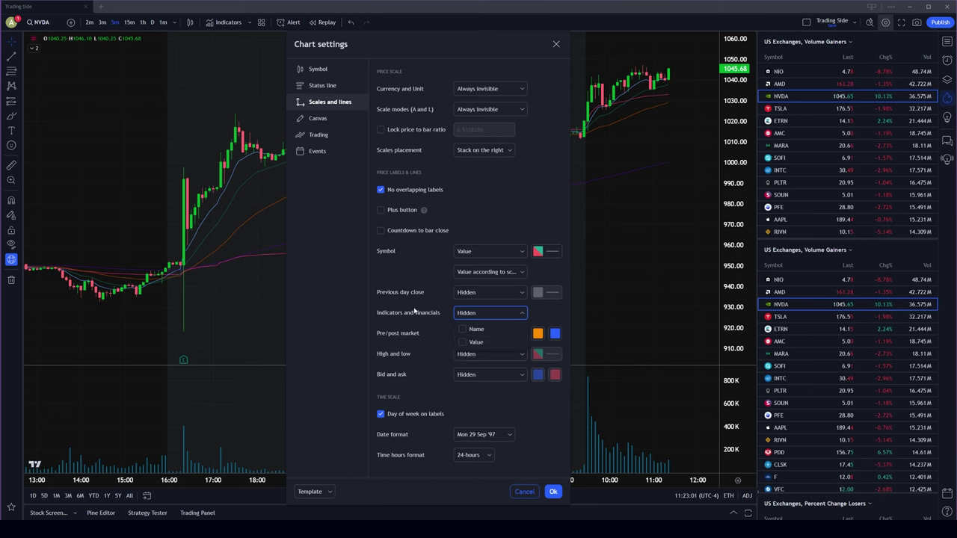
key("Escape")
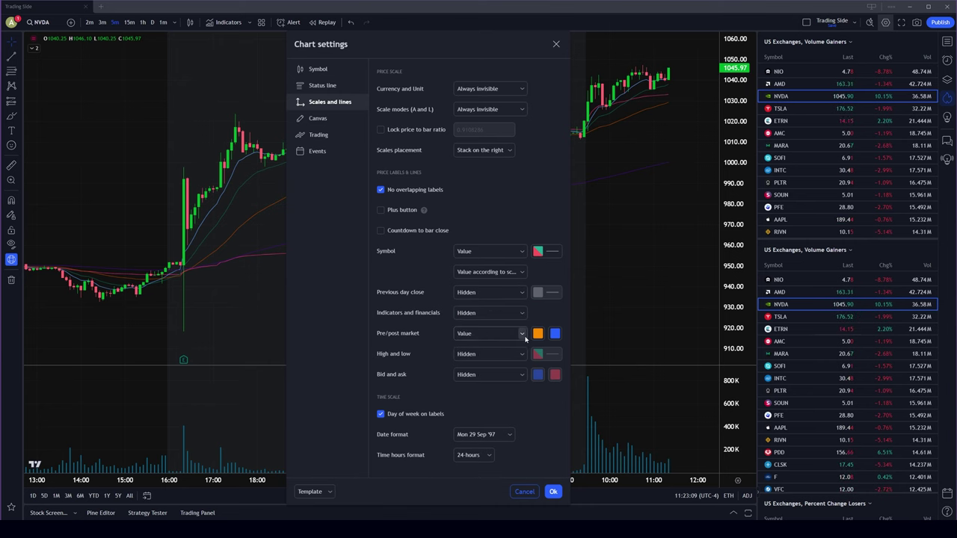
Step: Check the display options for the pre/post market label and close the chart settings
left_click(522, 333)
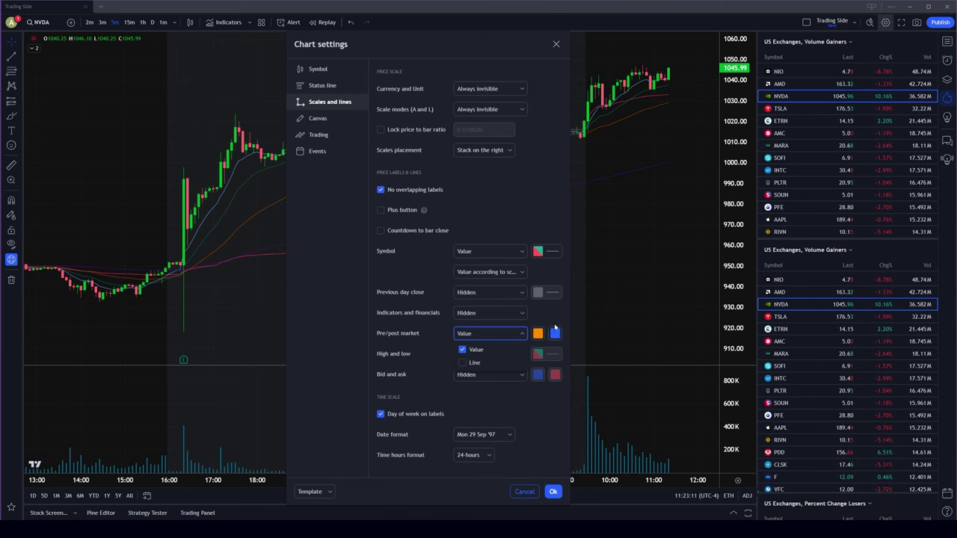
key("Escape")
left_click(555, 45)
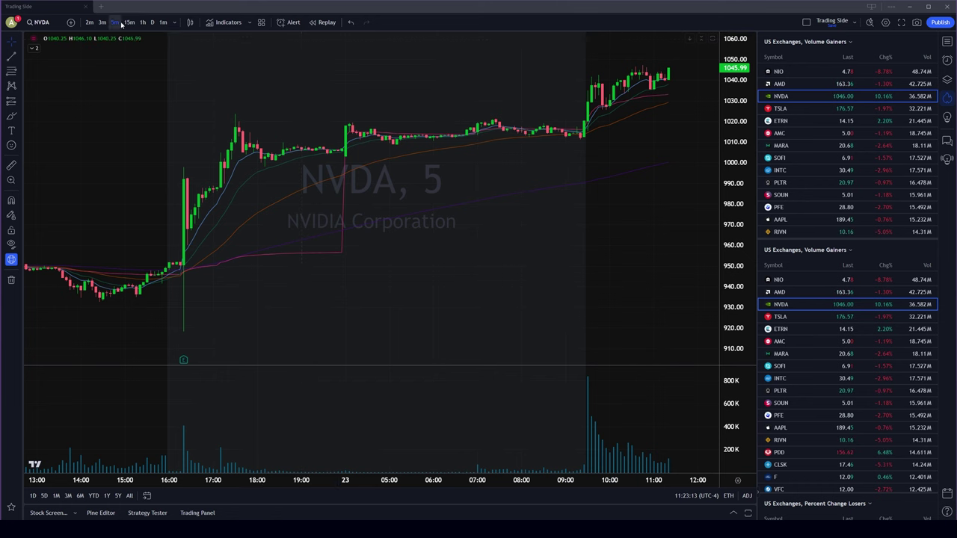
Step: Switch the chart to the daily interval and check the colour choices for the pre/post market labels in the chart settings
left_click(152, 22)
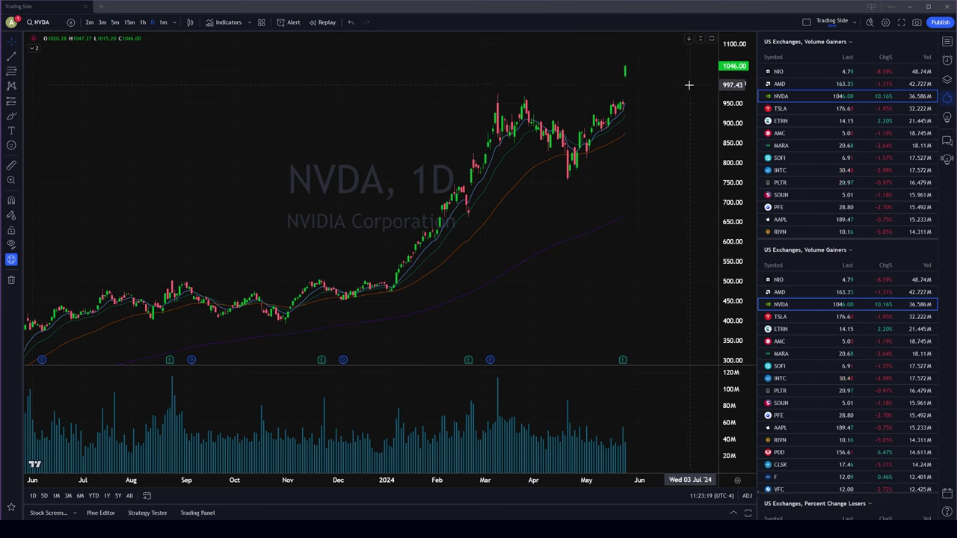
right_click(220, 77)
left_click(294, 280)
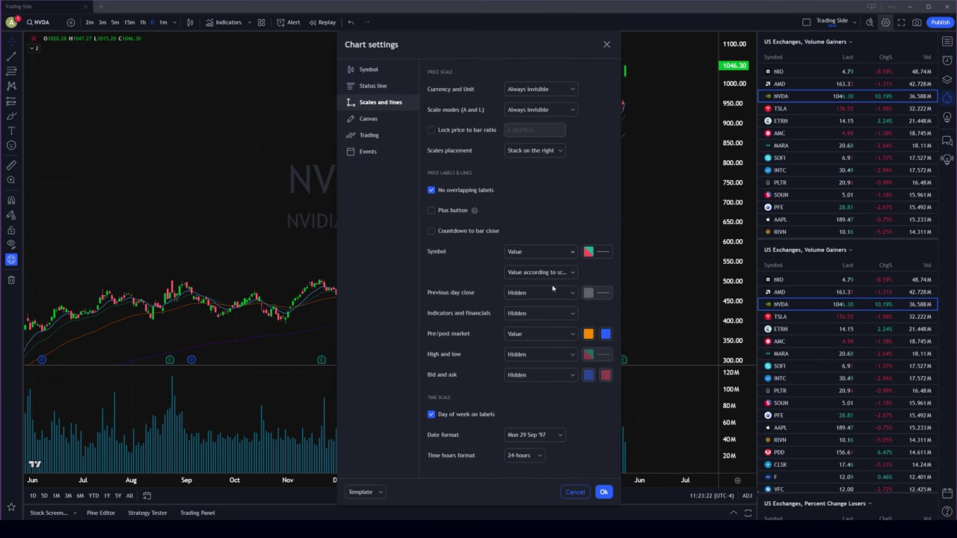
left_click(590, 335)
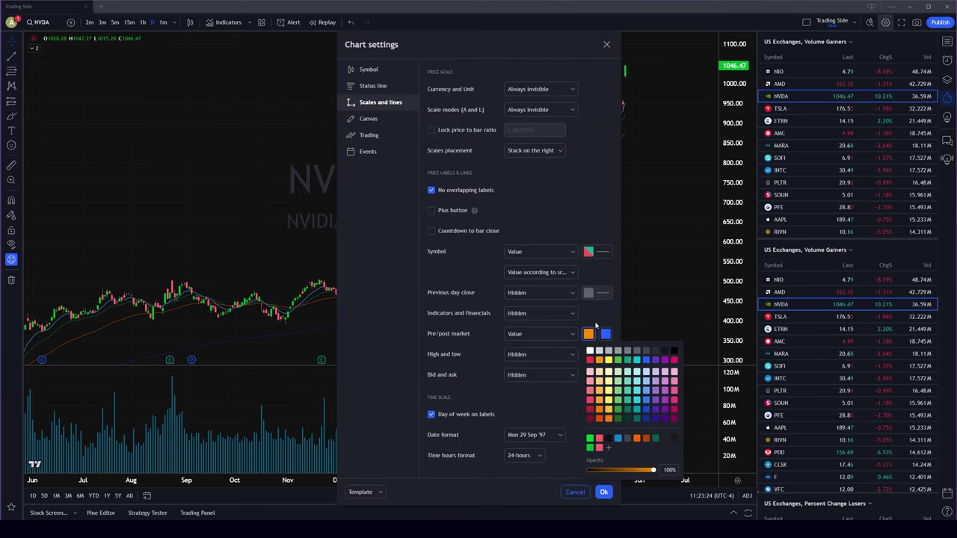
left_click(596, 325)
left_click(606, 335)
left_click(611, 326)
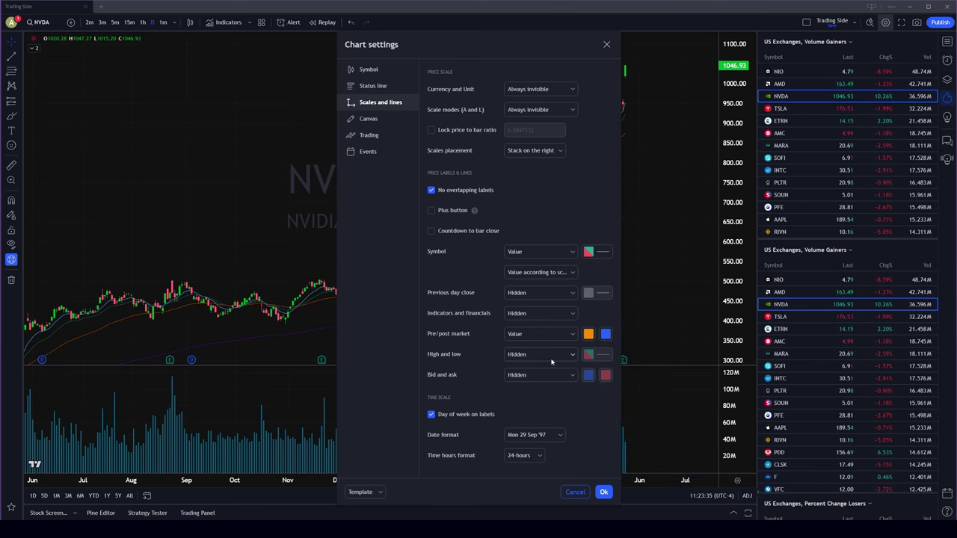
left_click(606, 44)
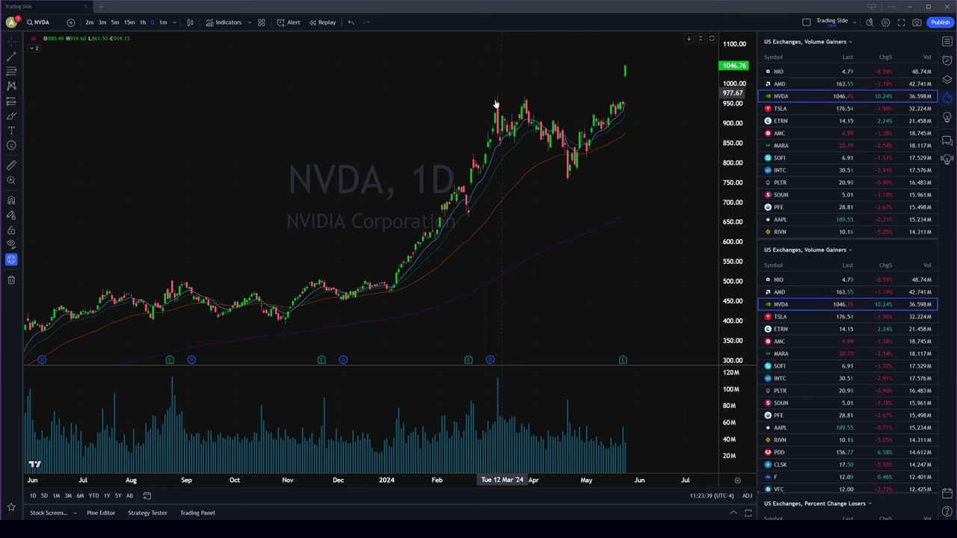
Step: Switch the NVDA chart to the 15-minute interval
scroll(495, 103, "down", 8)
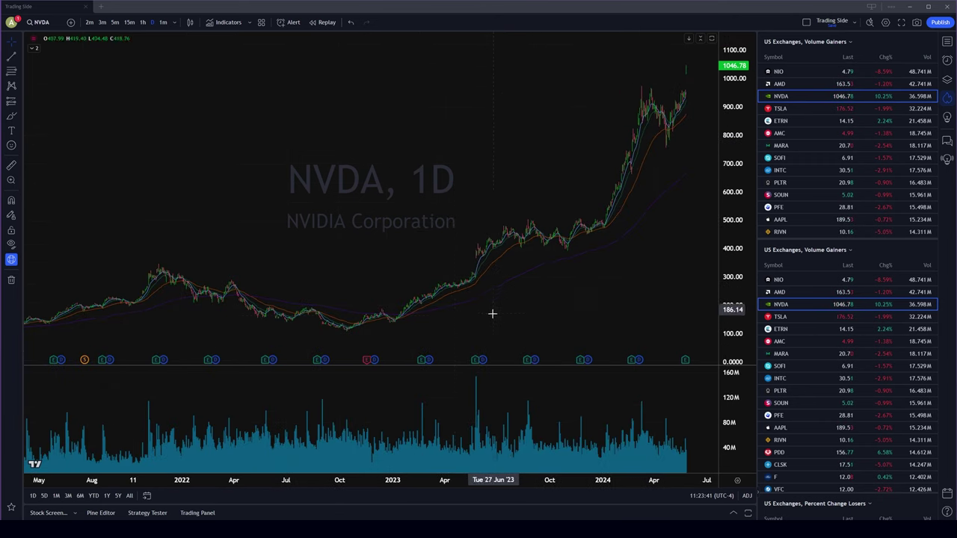
scroll(504, 299, "up", 3)
left_click(129, 22)
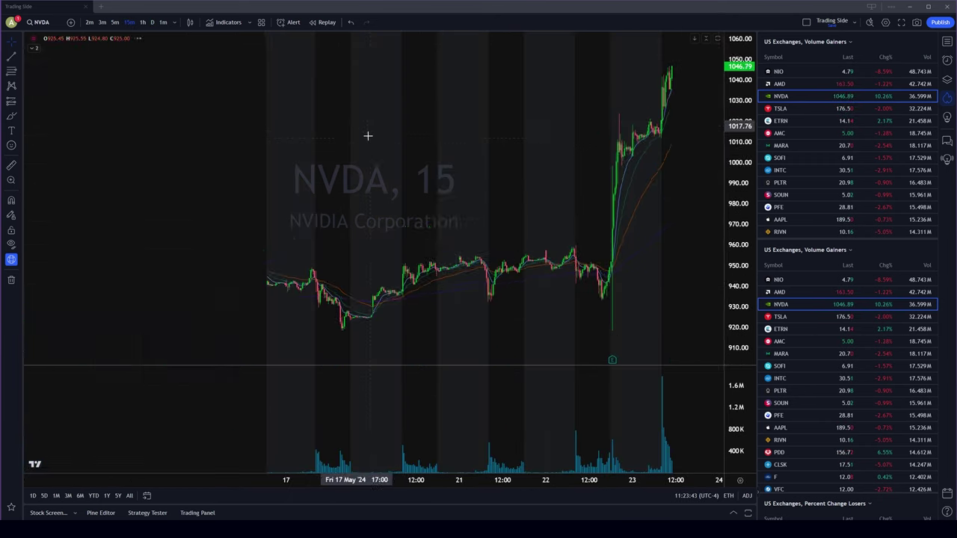
Step: Try showing the value labels and lines for High and low, check them at different zoom levels, and hide them again
double_click(434, 310)
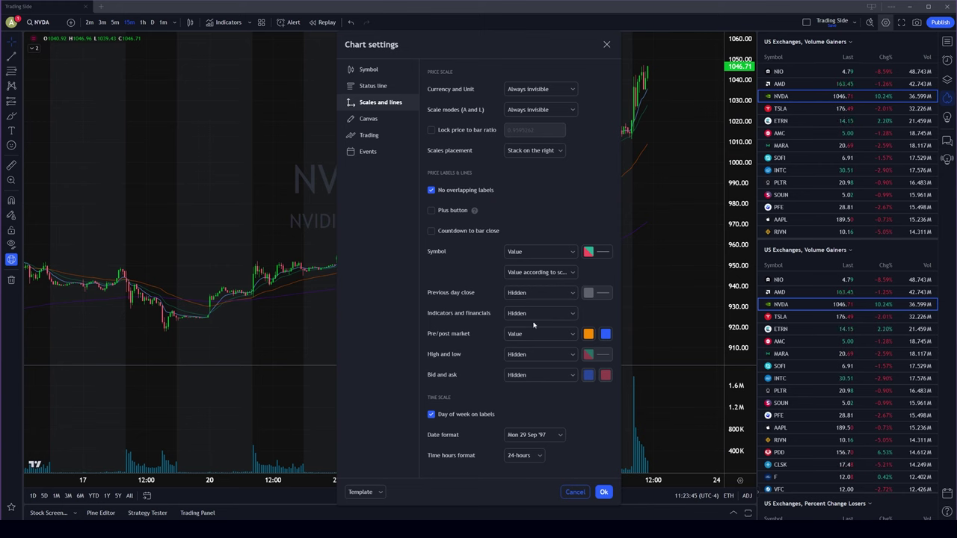
left_click(559, 356)
left_click(521, 371)
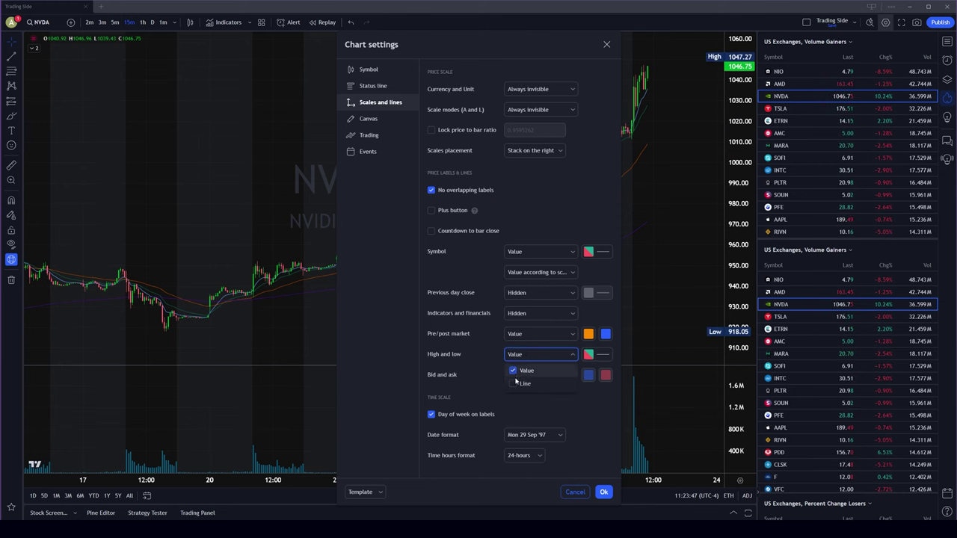
left_click(525, 383)
left_click(604, 492)
scroll(501, 251, "up", 3)
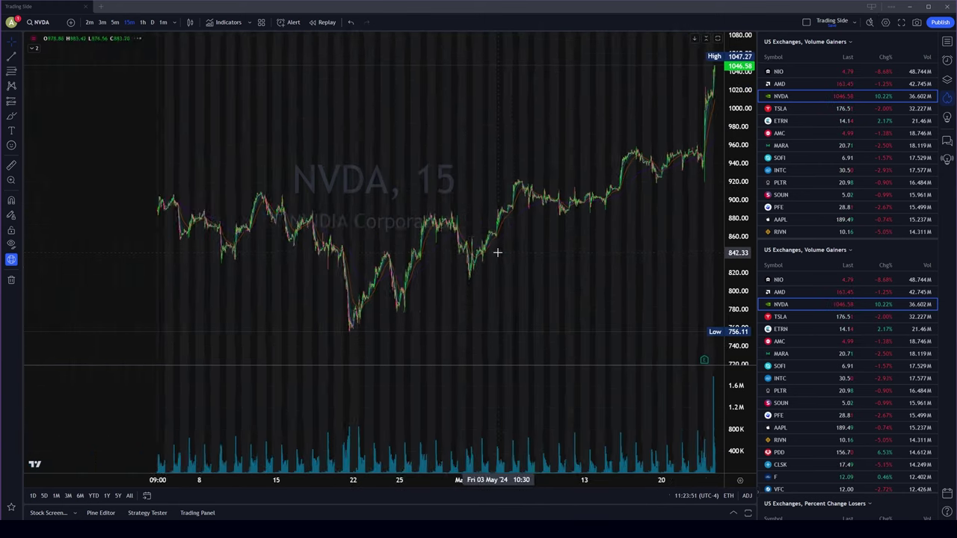
scroll(404, 338, "up", 5)
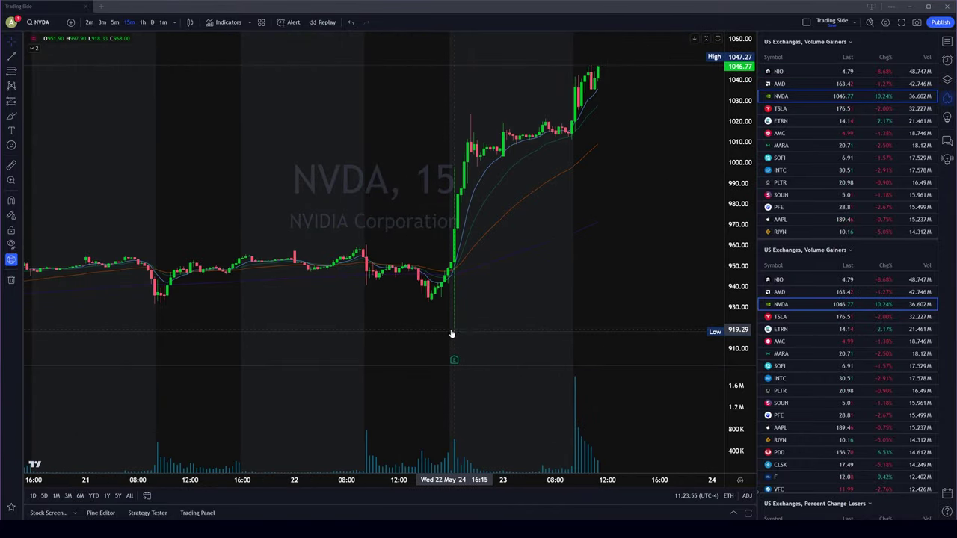
scroll(421, 326, "down", 5)
scroll(430, 310, "down", 2)
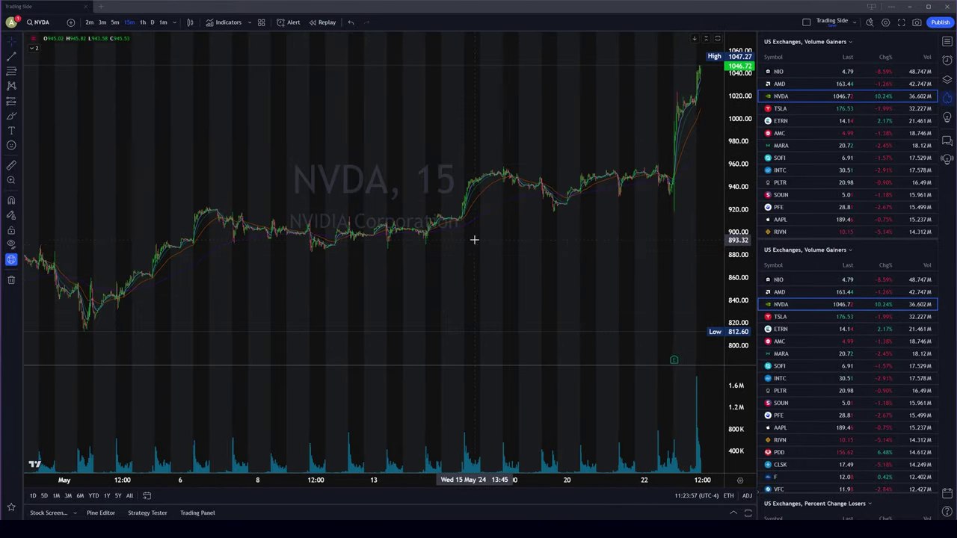
scroll(399, 133, "up", 2)
right_click(381, 115)
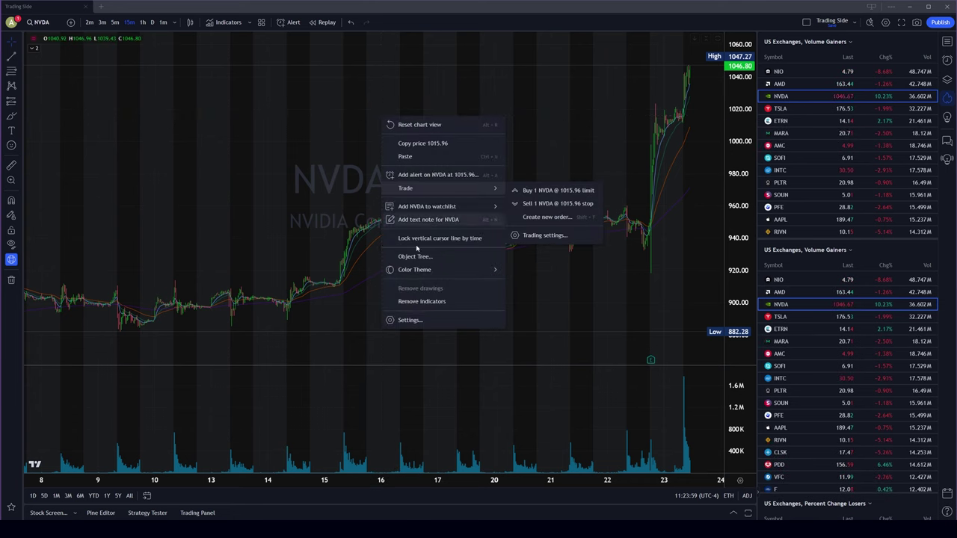
left_click(415, 322)
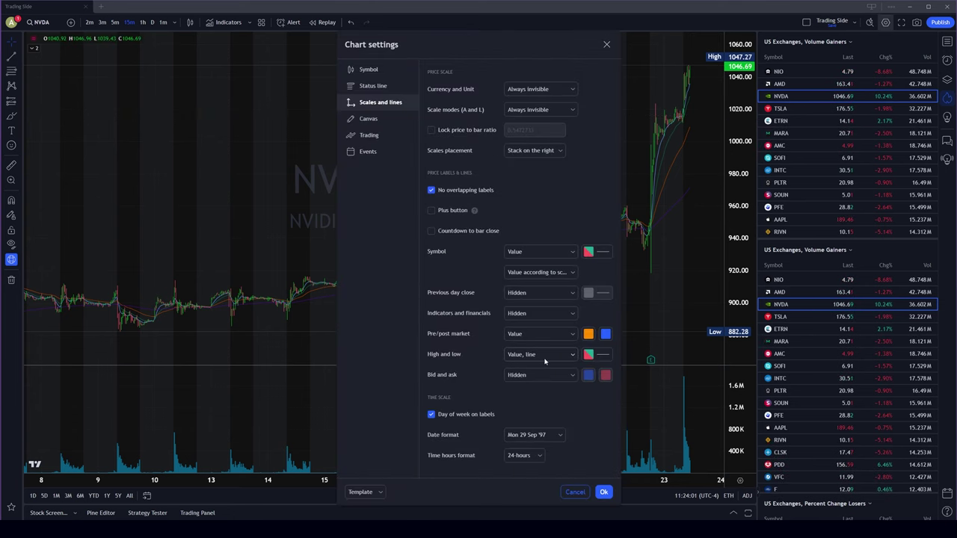
Step: Check the custom colour code of the chart's solid background in the Canvas settings
left_click(369, 119)
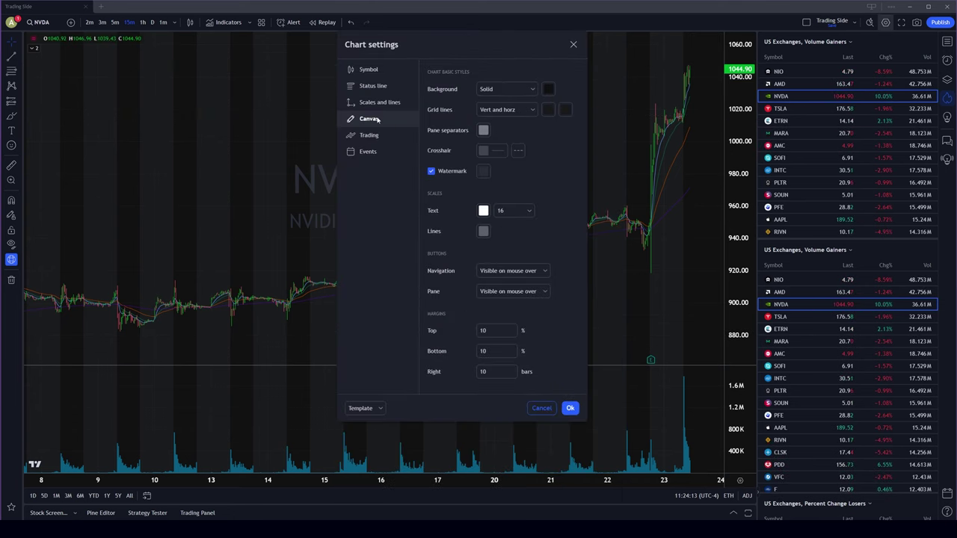
left_click(550, 89)
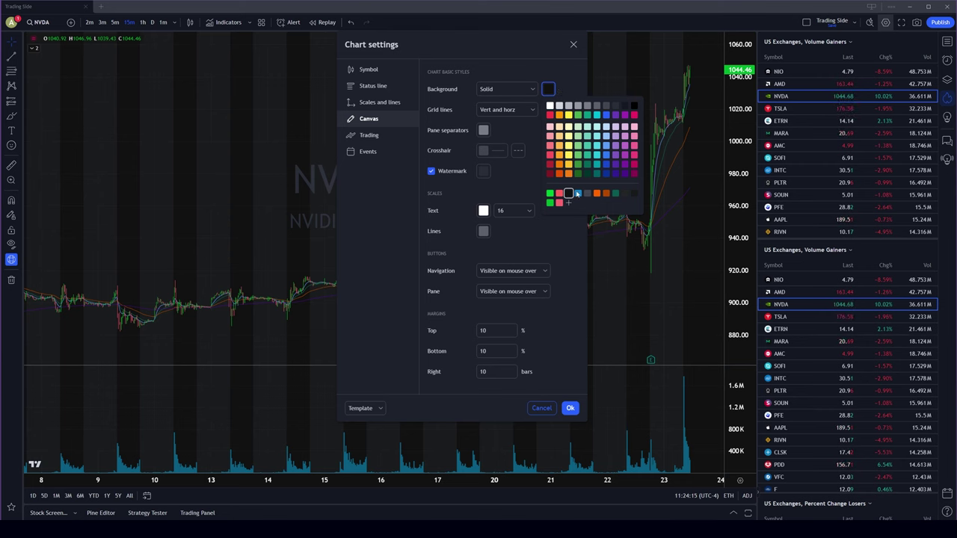
left_click(569, 204)
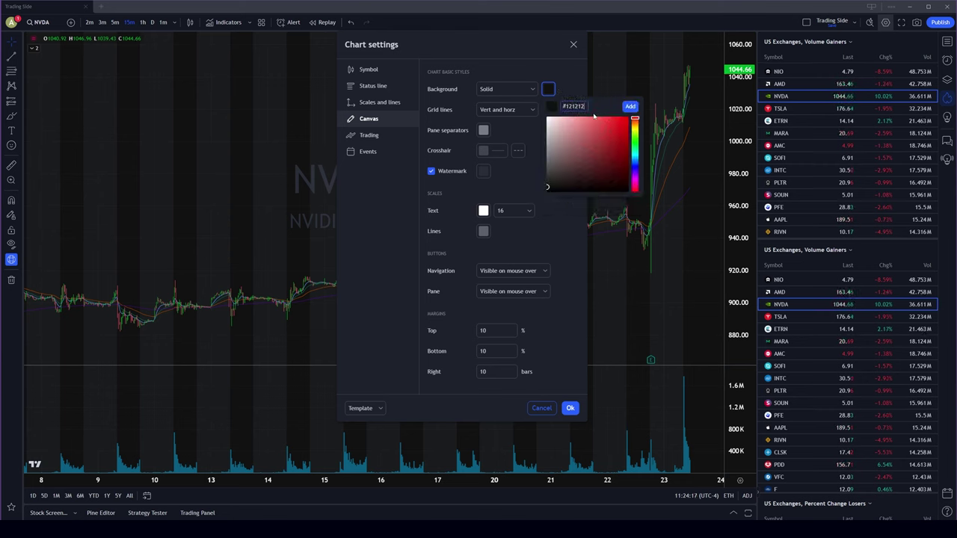
left_click(630, 107)
Step: Review the grid line display options, keep Vert and horz, and check the grid line colour codes
left_click(516, 111)
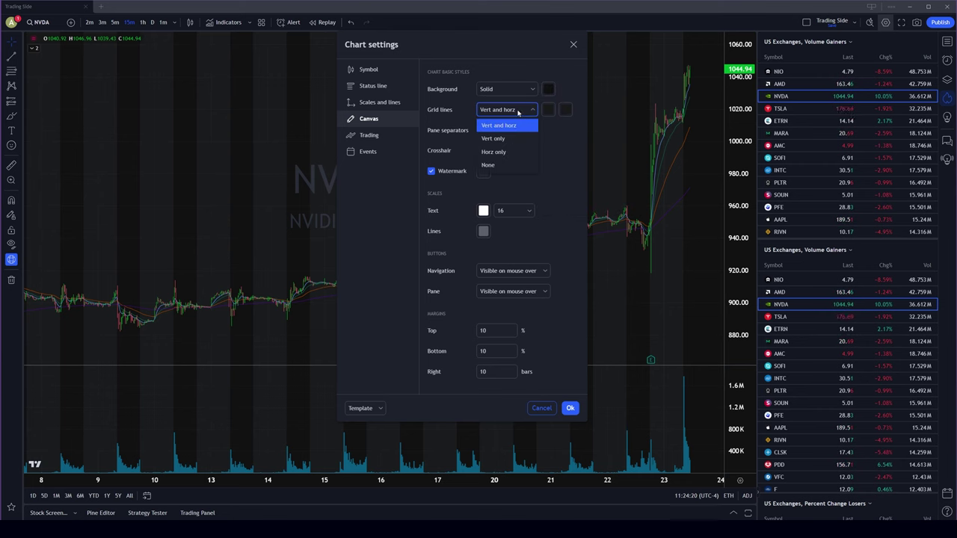
left_click(497, 127)
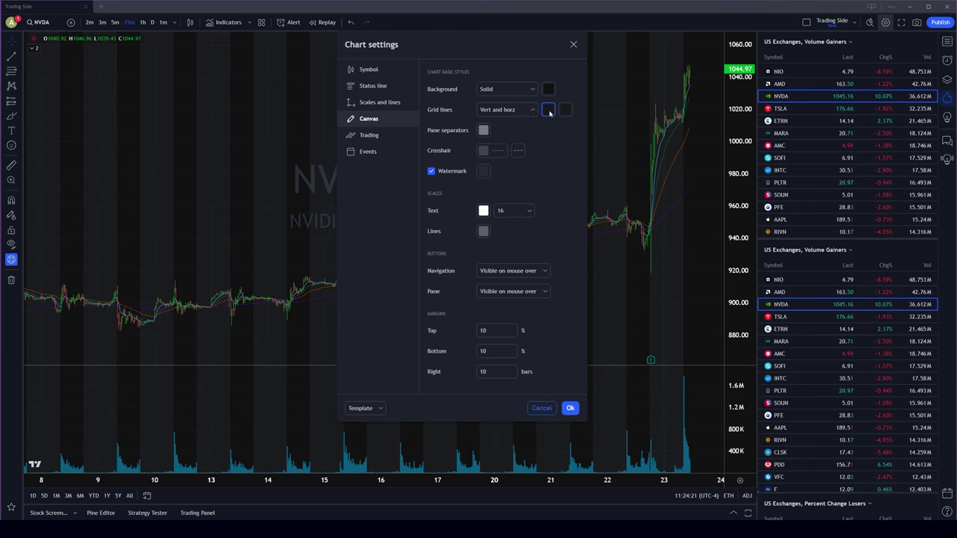
left_click(548, 110)
left_click(568, 224)
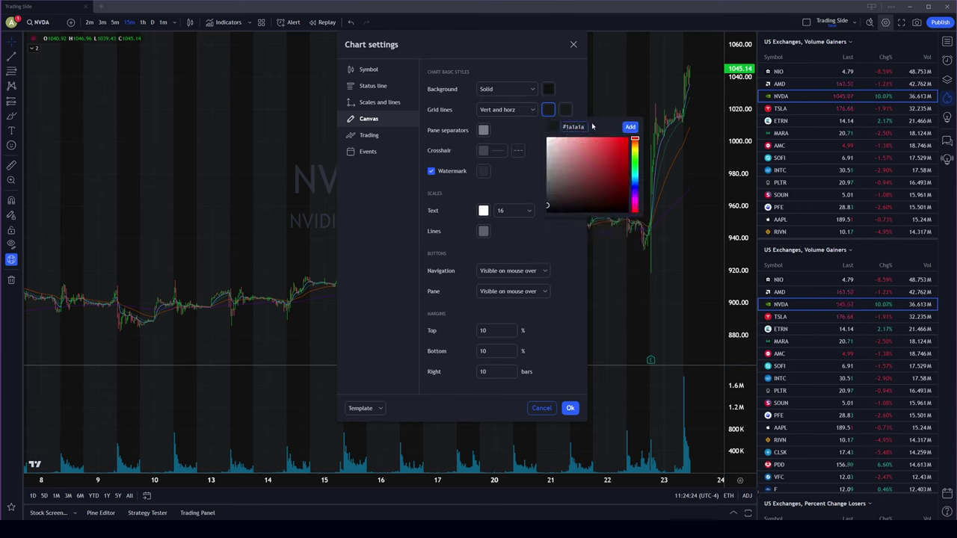
left_click(566, 111)
Step: Check the colour choices for the pane separators and for the scale lines and text
left_click(483, 130)
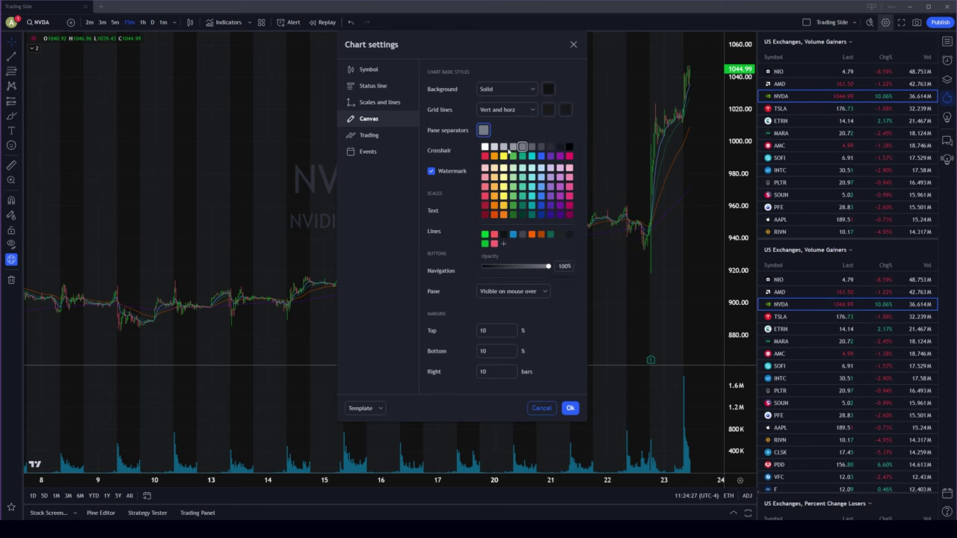
left_click(503, 245)
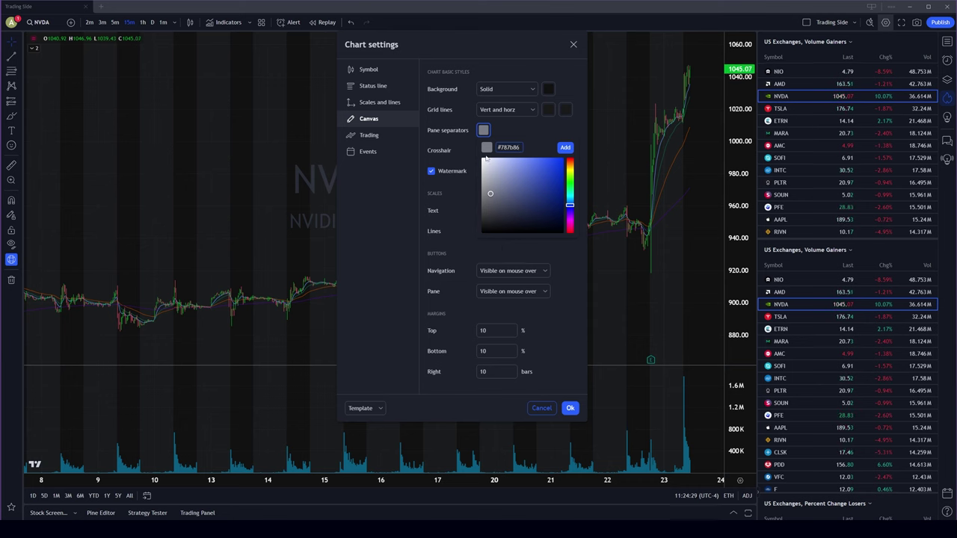
left_click(462, 112)
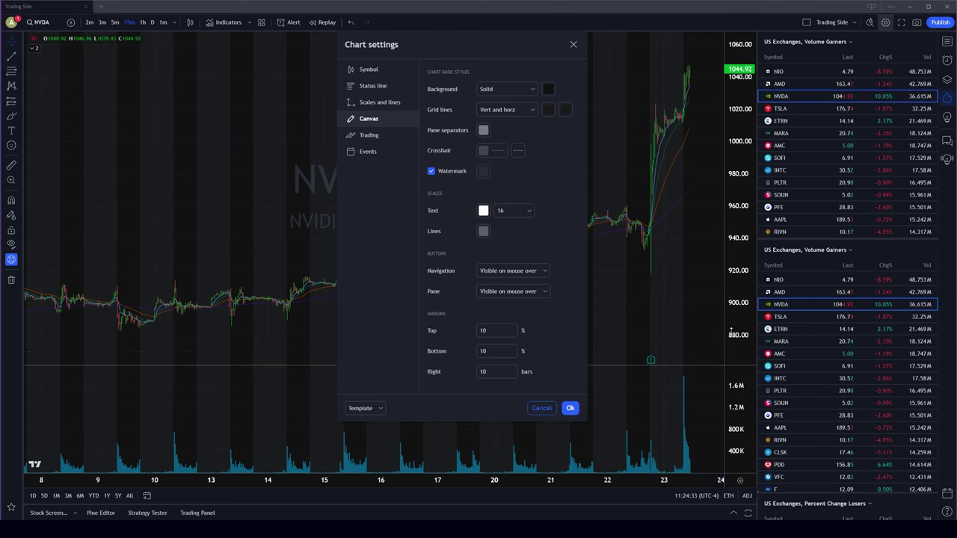
left_click(483, 231)
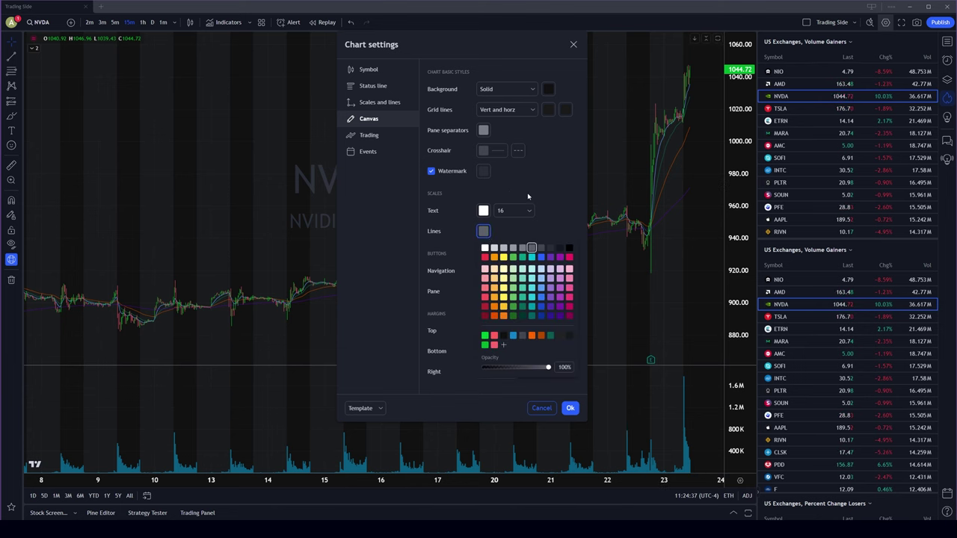
left_click(483, 210)
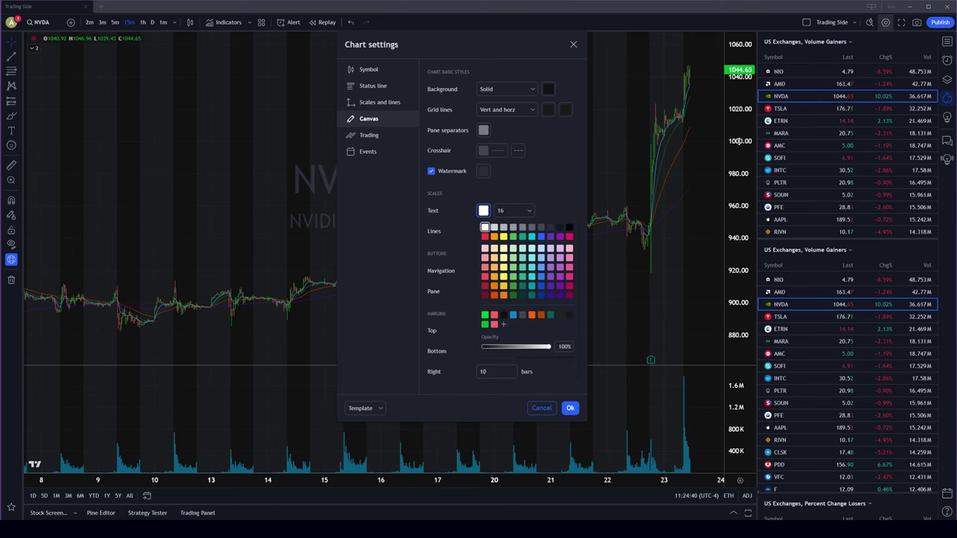
left_click(497, 231)
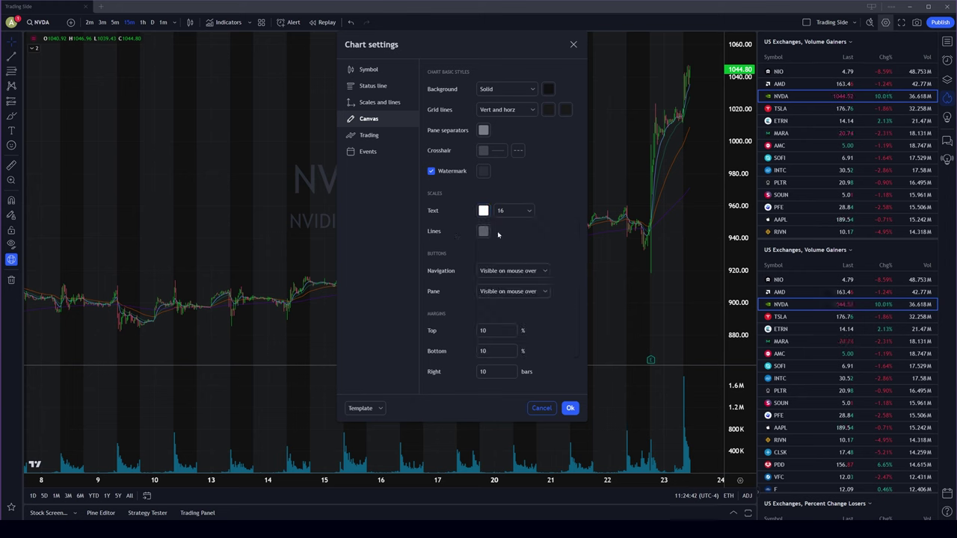
Step: Try white and lighter greys as the watermark colour and return it to the dark grey
left_click(484, 173)
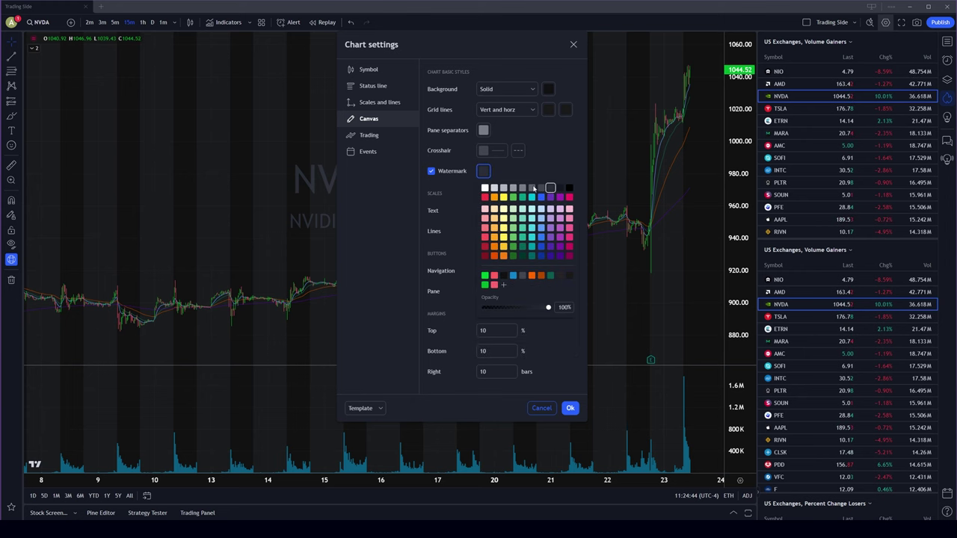
left_click(484, 188)
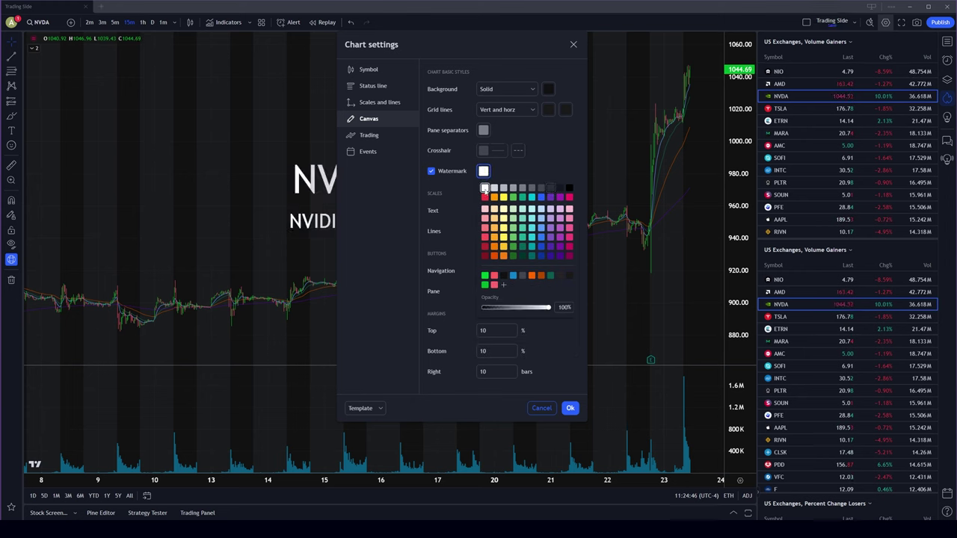
left_click_drag(465, 36, 596, 59)
left_click(615, 187)
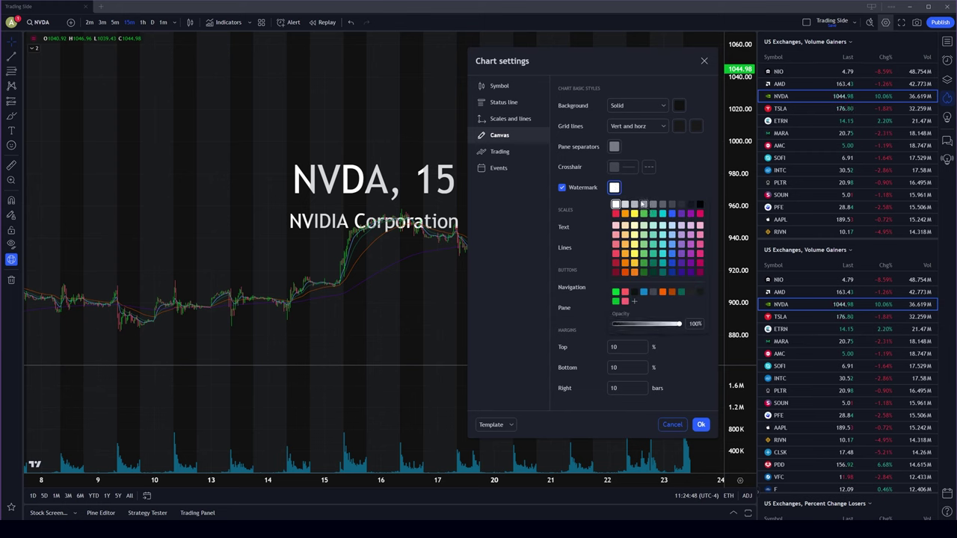
left_click(653, 204)
left_click(671, 203)
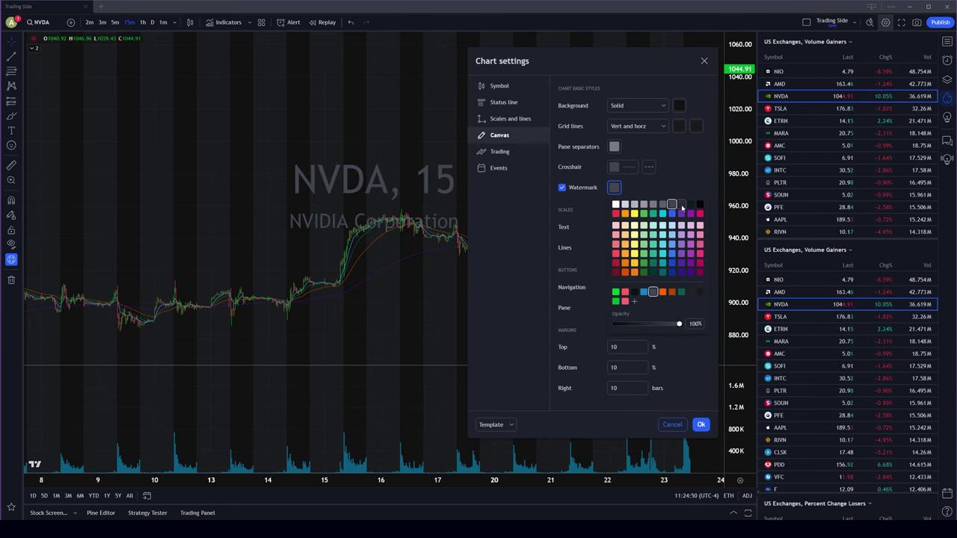
left_click(681, 204)
left_click(364, 193)
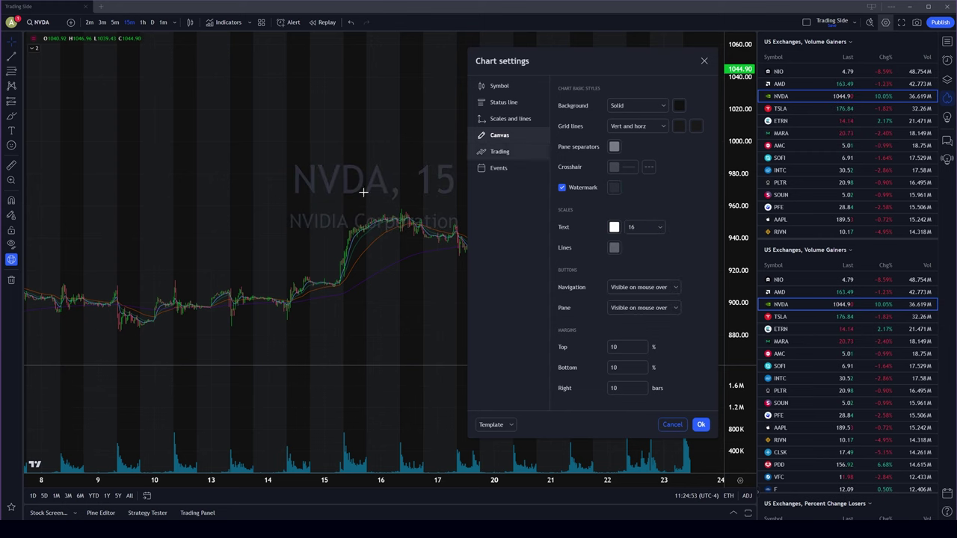
Step: Try raising the chart's top margin to 14% and set it back to 10%
scroll(375, 187, "down", 2)
left_click_drag(375, 187, 321, 193)
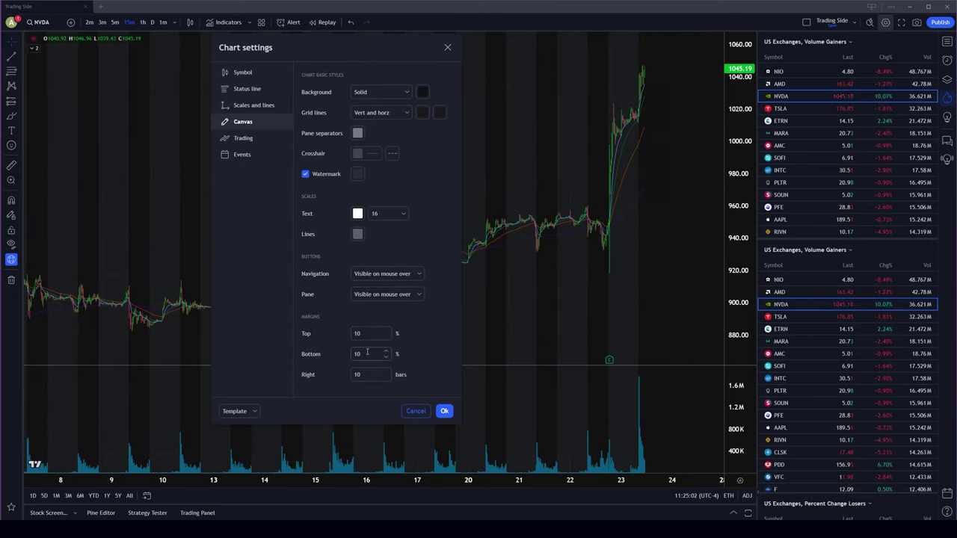
left_click(387, 330)
left_click(387, 331)
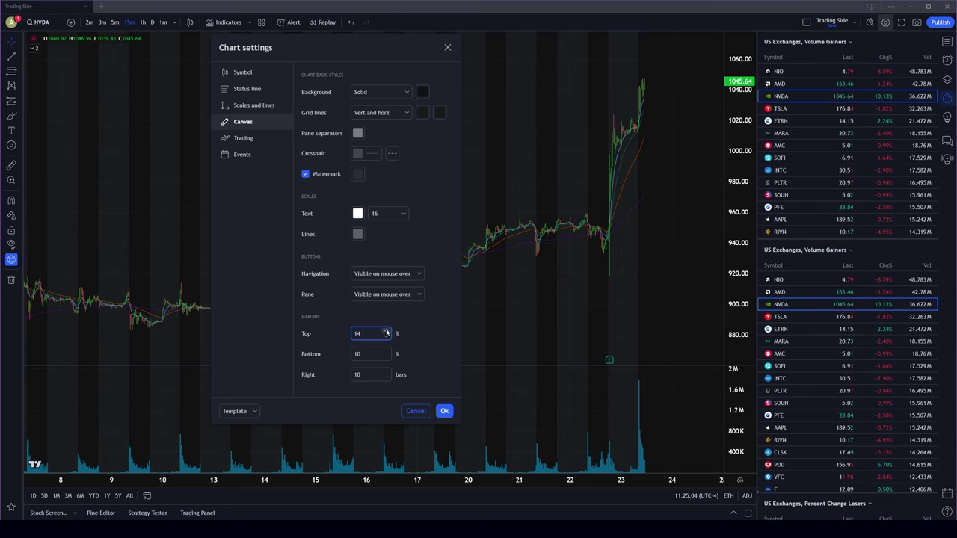
scroll(572, 160, "up", 5)
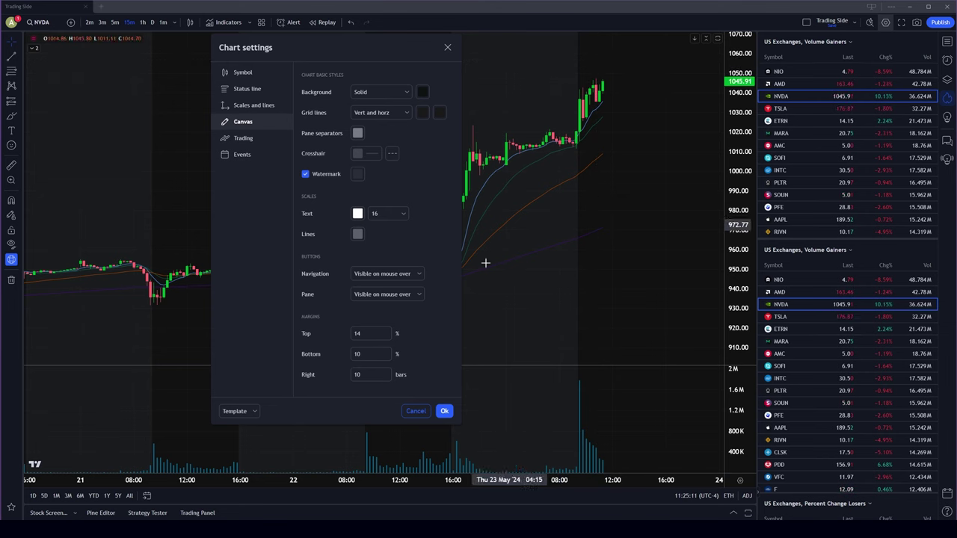
left_click(386, 336)
left_click(386, 337)
left_click(386, 336)
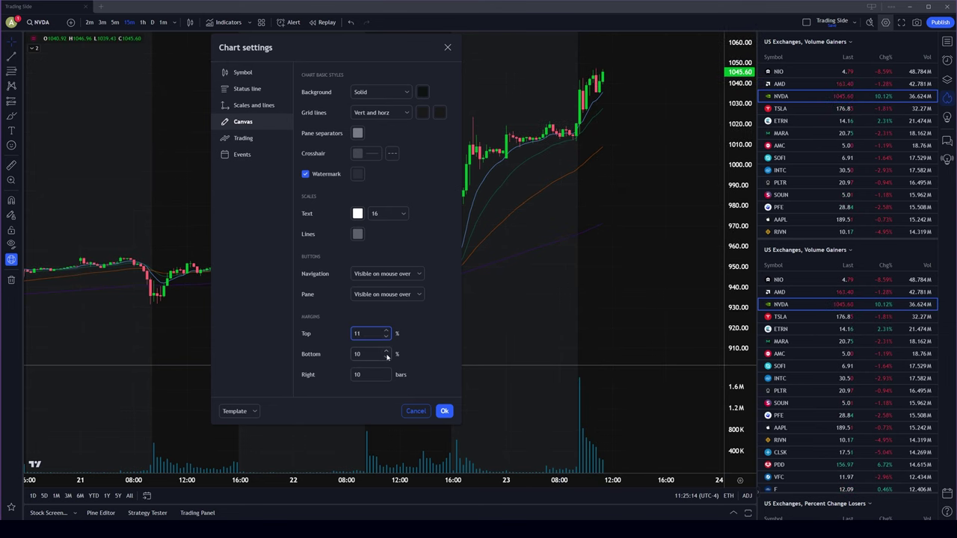
left_click(386, 336)
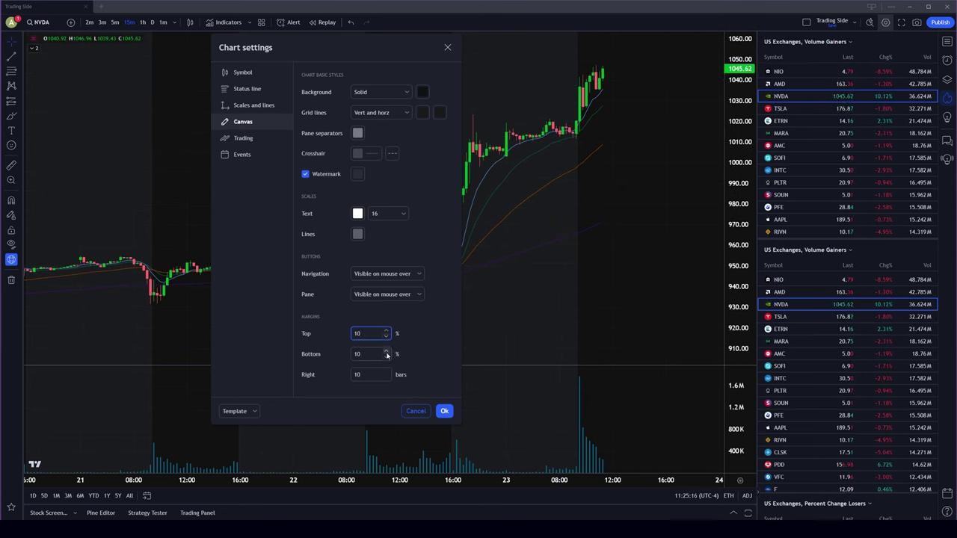
Step: Set the chart's right margin to 18 bars and apply the chart settings
left_click(387, 372)
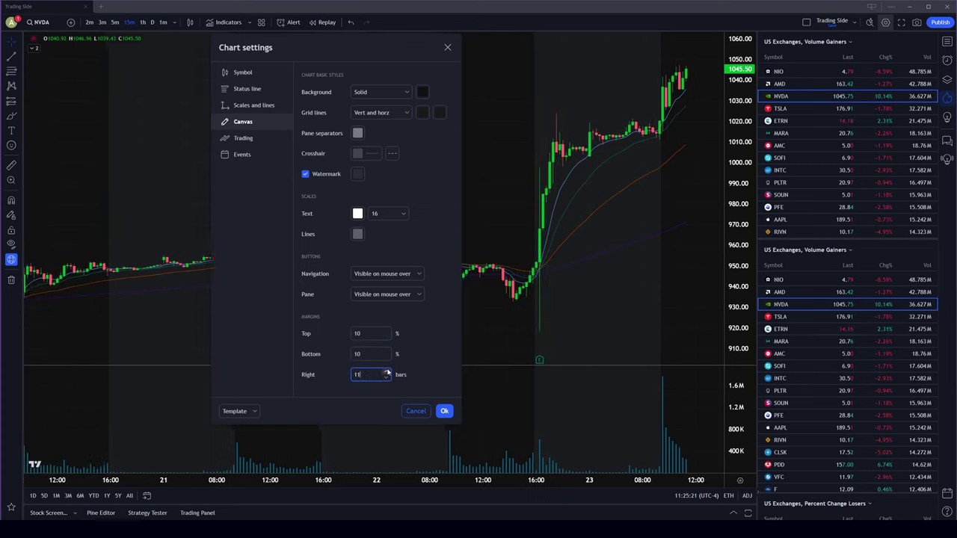
left_click(386, 372)
left_click(386, 372)
left_click(386, 372)
left_click(387, 372)
left_click(386, 372)
left_click(387, 371)
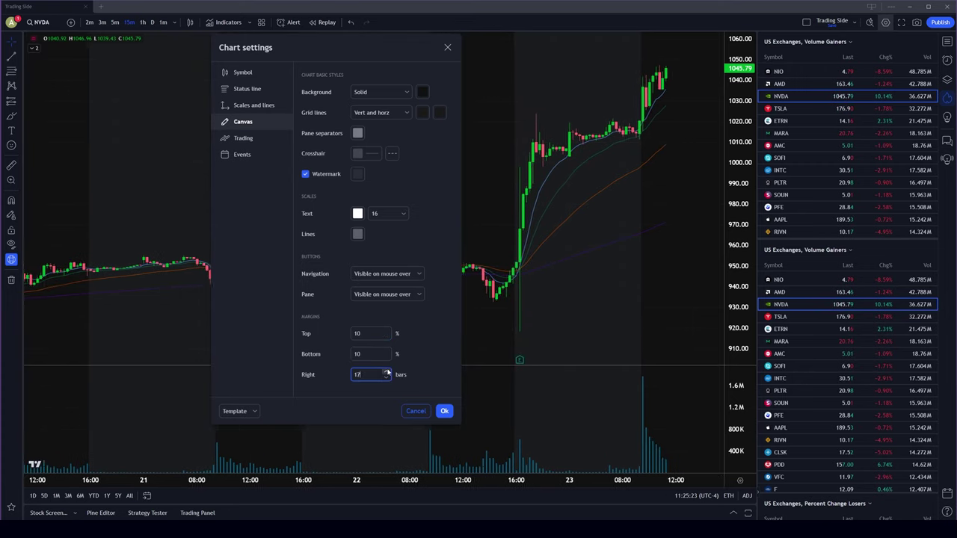
left_click(387, 372)
left_click(387, 372)
left_click(387, 372)
left_click(387, 372)
left_click(387, 378)
left_click(387, 377)
left_click(386, 378)
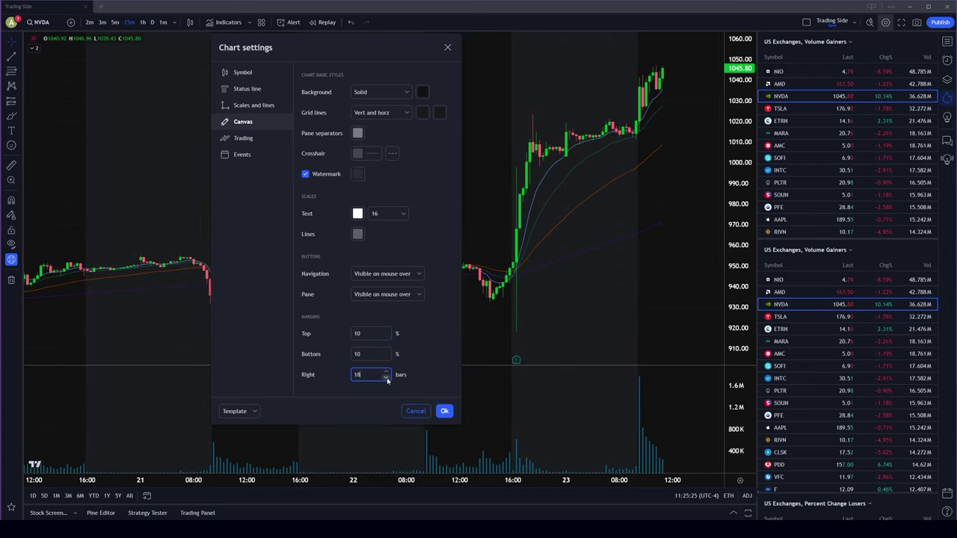
left_click(444, 412)
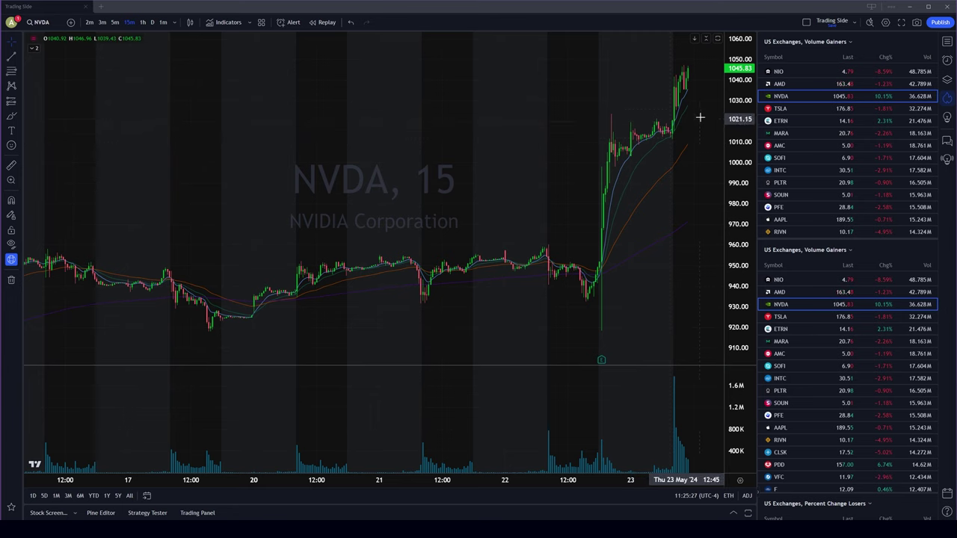
Step: Reopen the chart settings and check the Trading and Events display options
left_click_drag(697, 112, 664, 162)
scroll(479, 157, "up", 3)
right_click(340, 118)
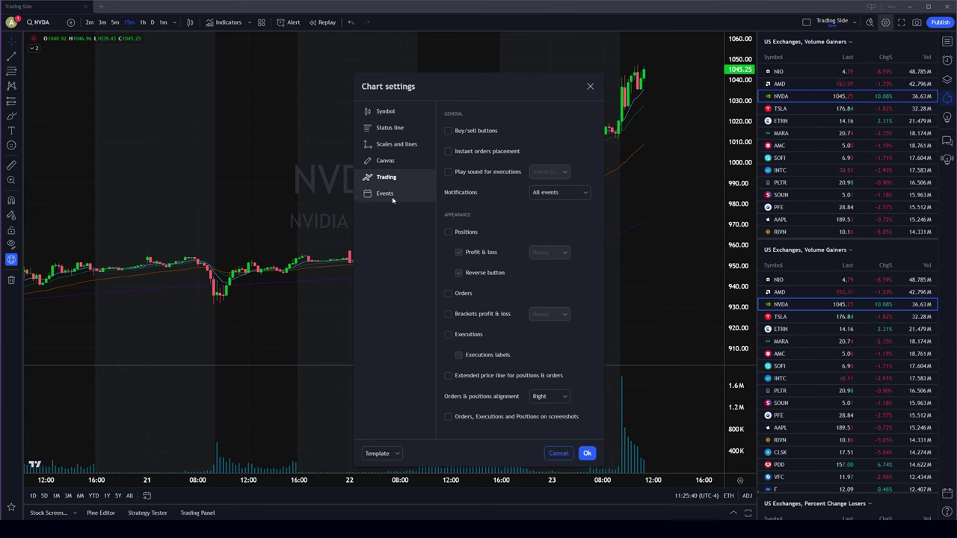
left_click(391, 196)
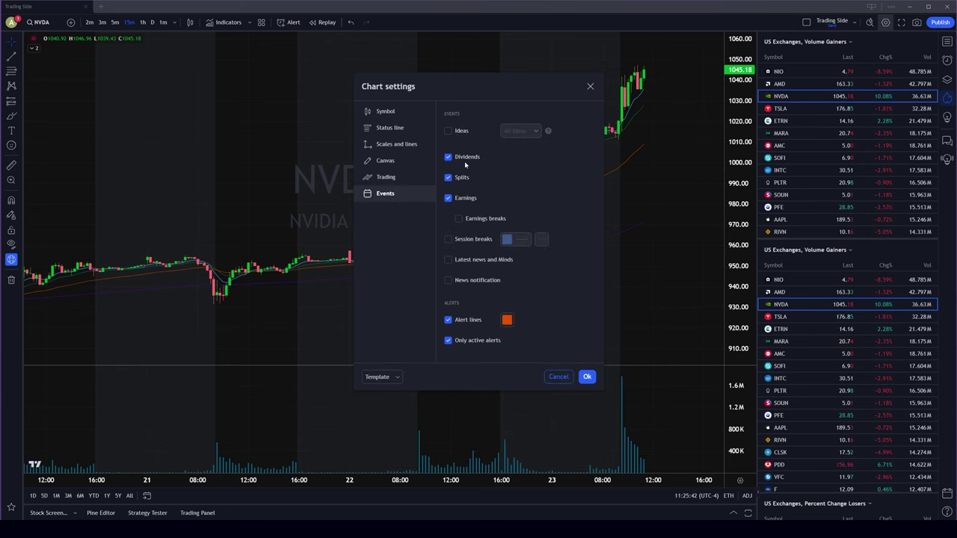
Step: Accept the chart settings and switch the NVDA chart to the 2-minute timeframe
left_click(588, 377)
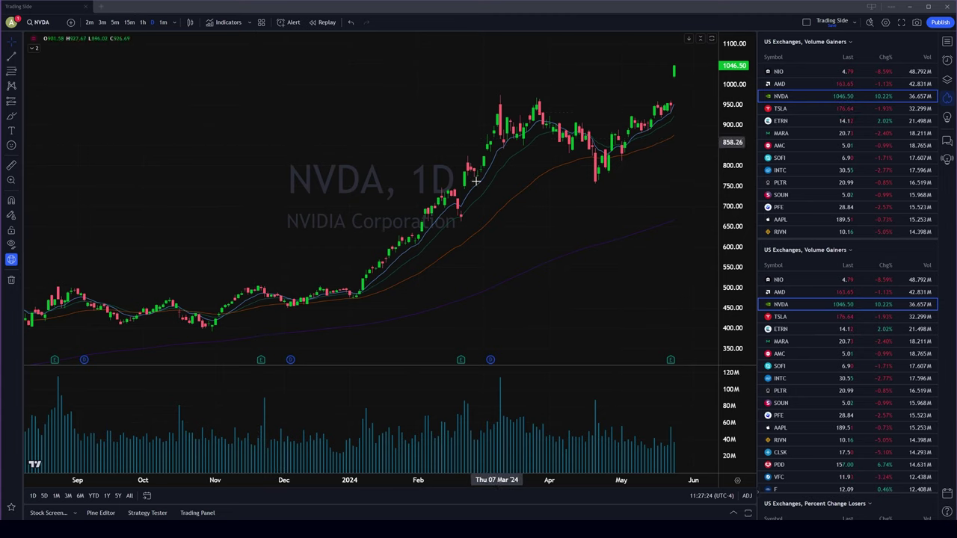
scroll(514, 241, "down", 2)
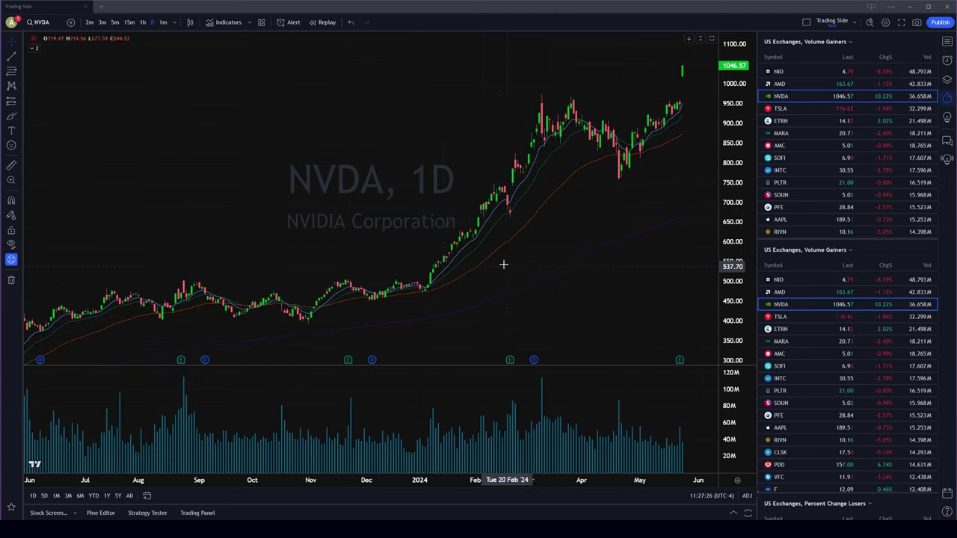
left_click(89, 23)
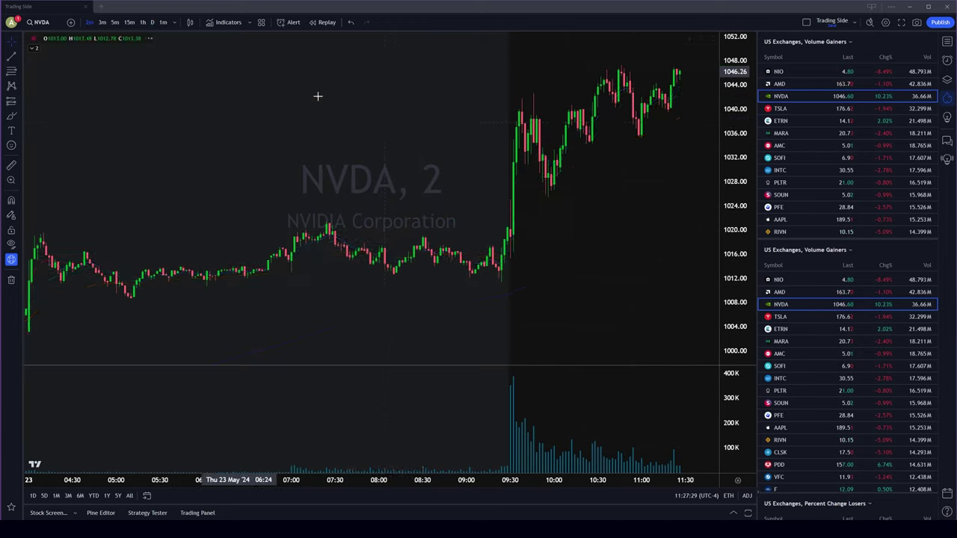
scroll(385, 120, "down", 3)
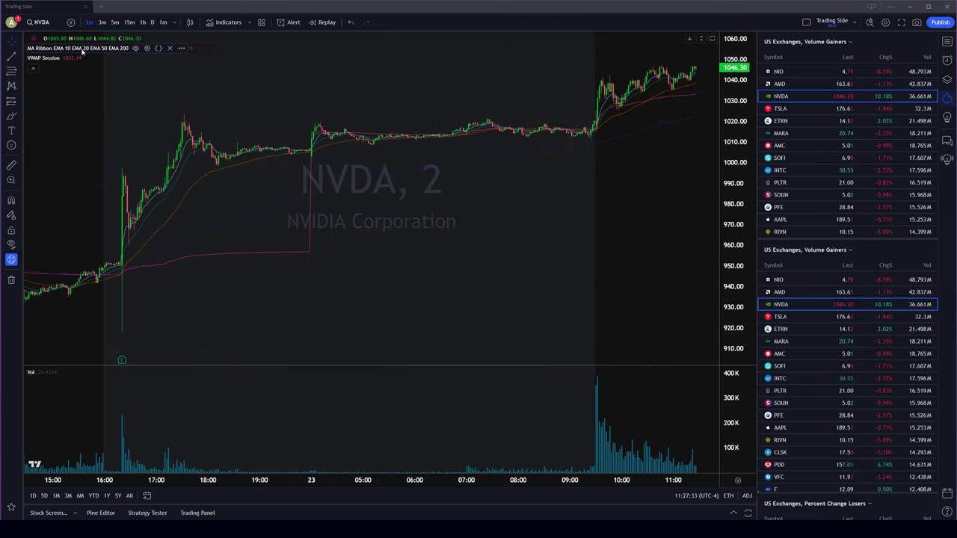
Step: Review the MA Ribbon's visibility and input settings, check the favourite indicators list, and close both
left_click(146, 48)
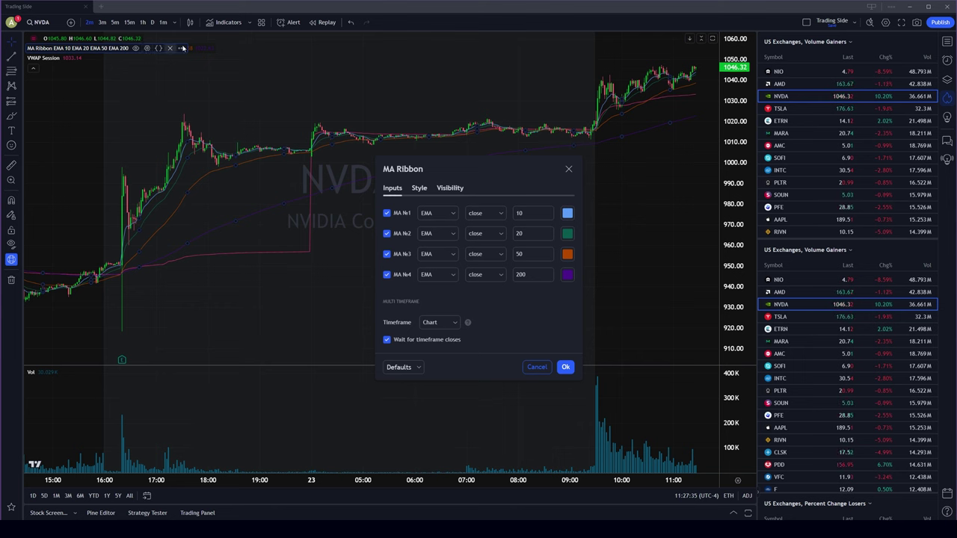
left_click(449, 189)
left_click(393, 189)
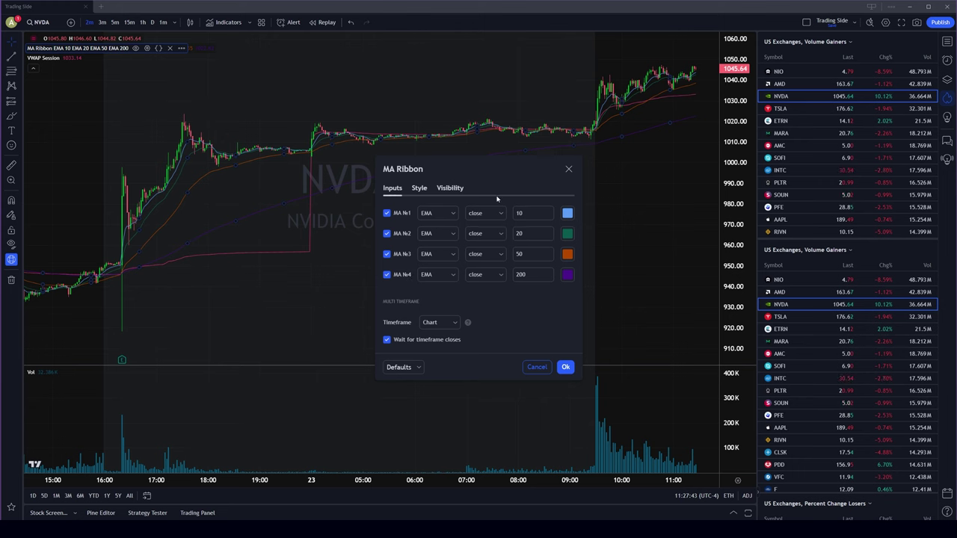
left_click(568, 171)
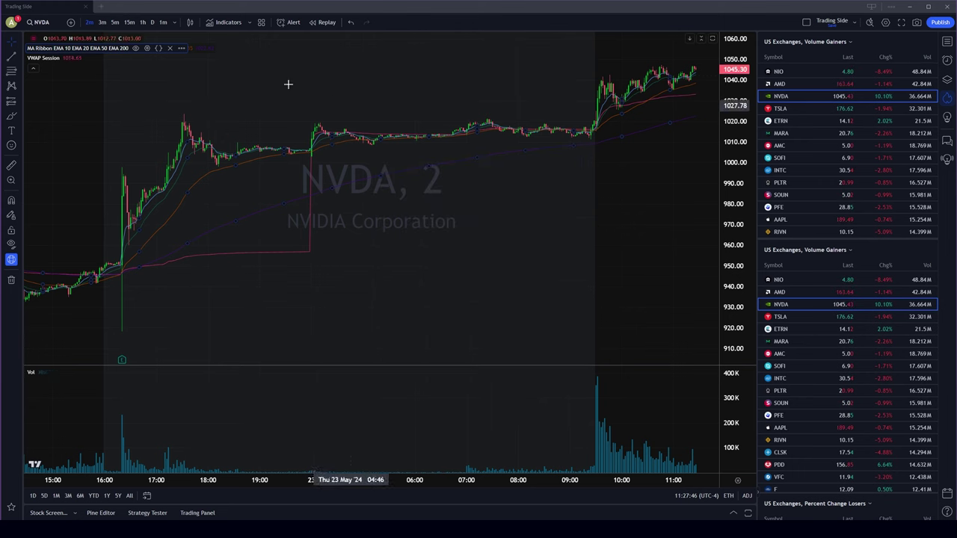
left_click(223, 22)
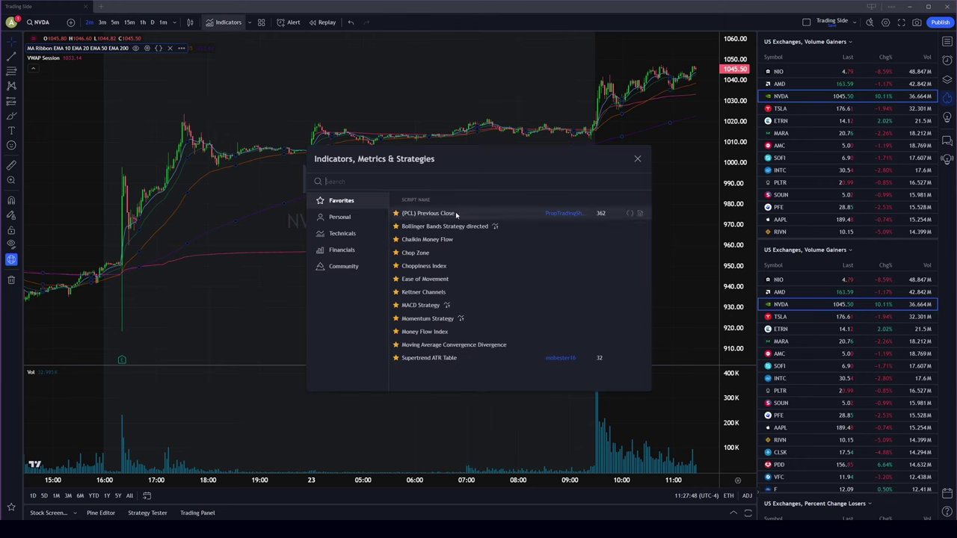
left_click(637, 159)
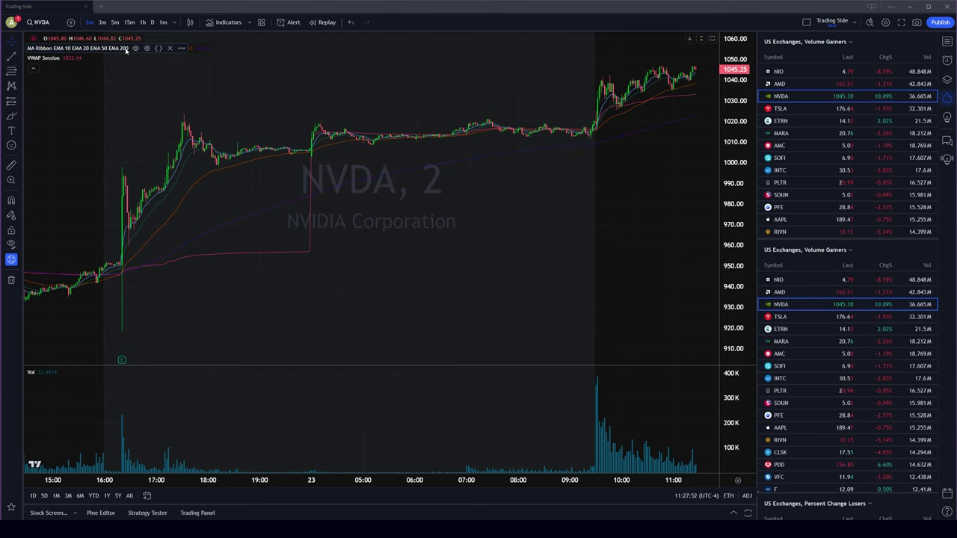
Step: Limit the MA Ribbon's minute visibility to the range 15 to 59, keep seconds off, and apply the settings
left_click(148, 49)
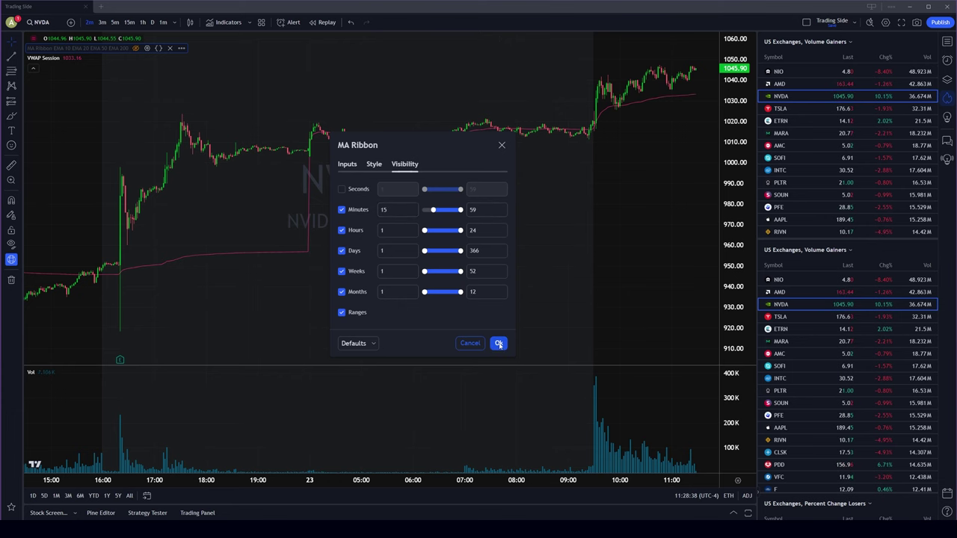
left_click(499, 344)
scroll(432, 280, "down", 5)
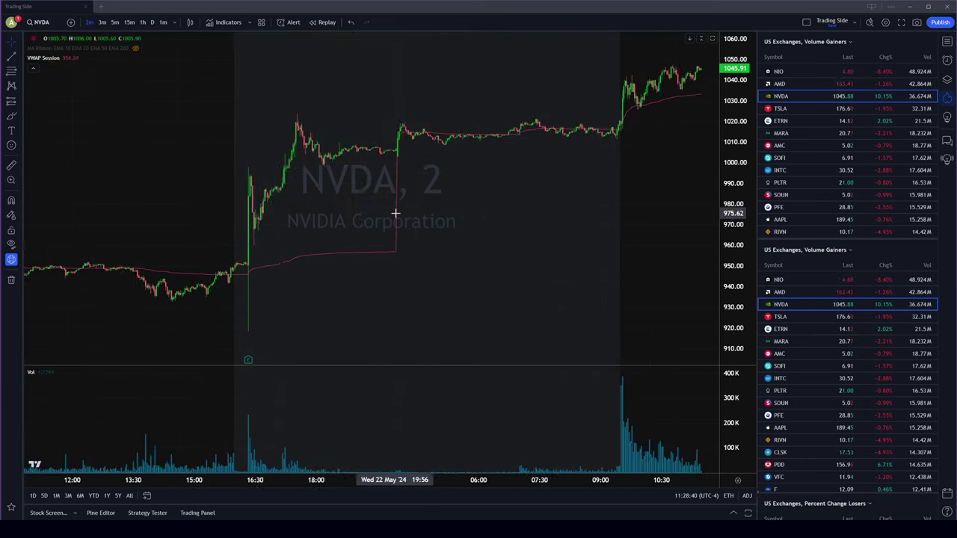
scroll(419, 199, "up", 1)
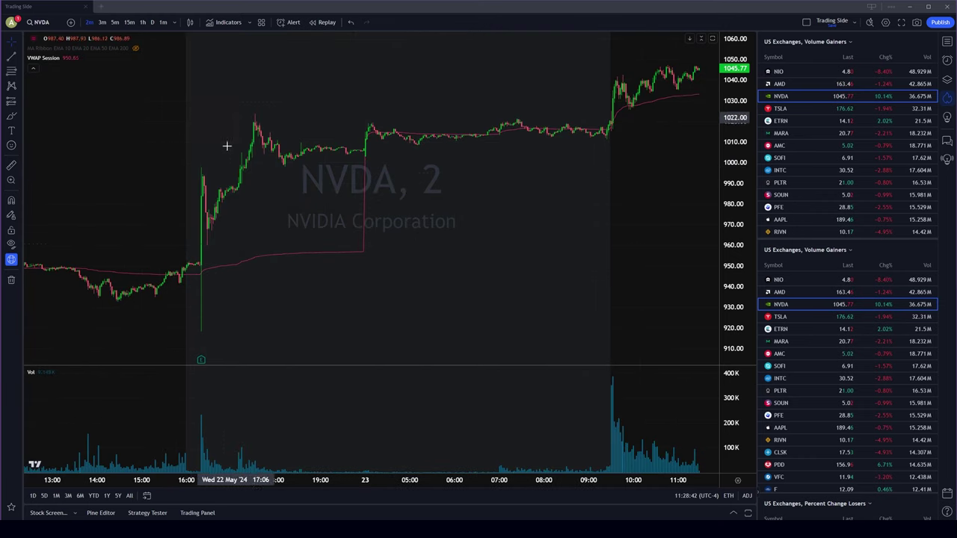
Step: Check how the MA Ribbon displays on the daily and 15-minute NVDA charts
left_click(153, 22)
scroll(423, 136, "up", 5)
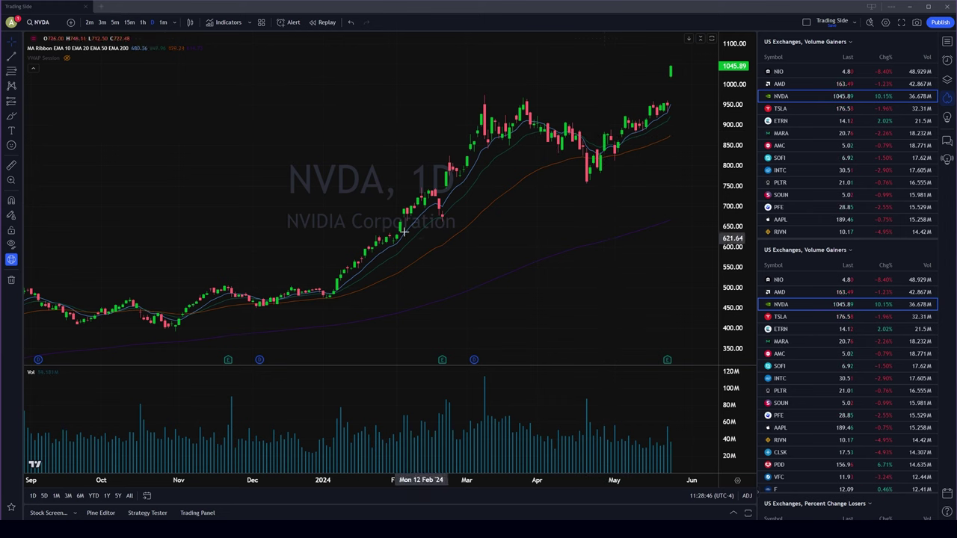
left_click(128, 22)
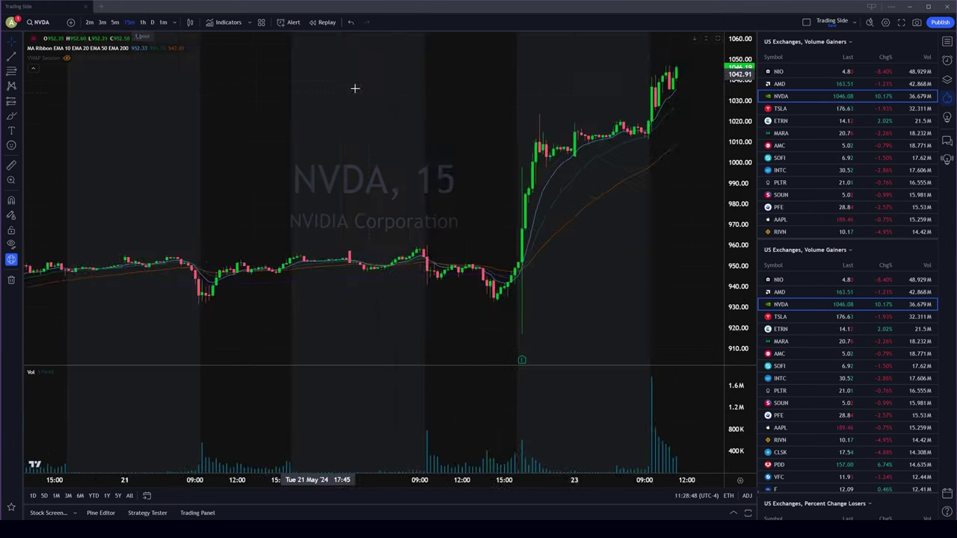
scroll(359, 90, "down", 3)
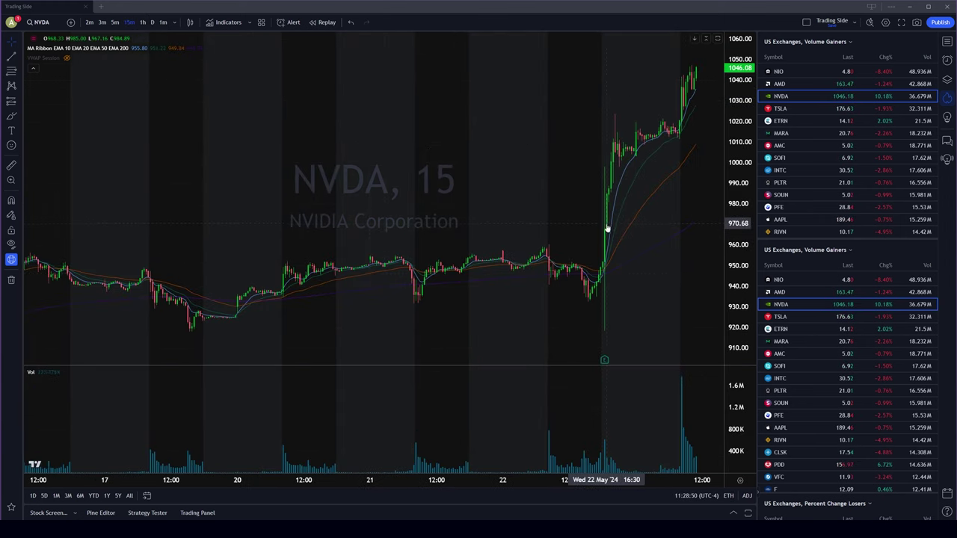
scroll(612, 224, "up", 2)
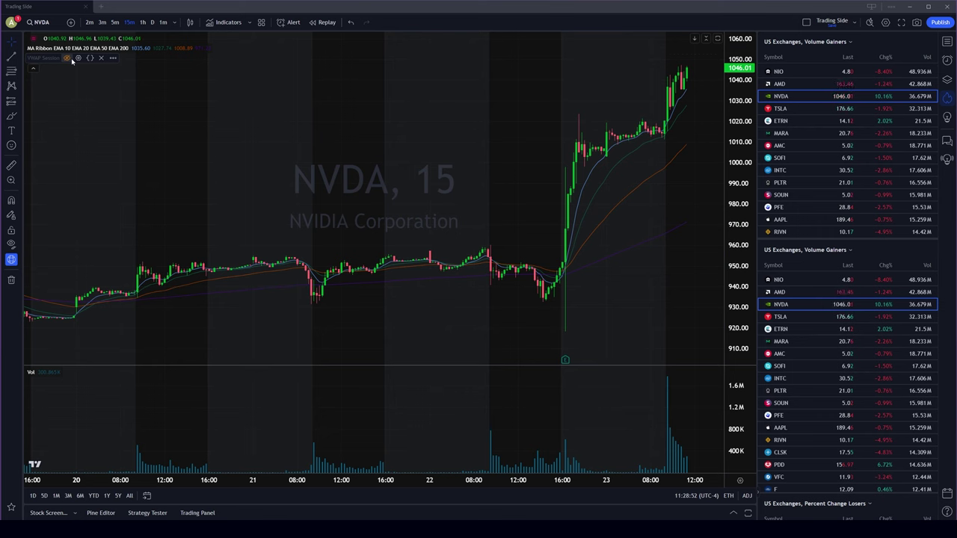
Step: Switch the chart to the 3-minute timeframe and open the VWAP indicator's settings
left_click(102, 24)
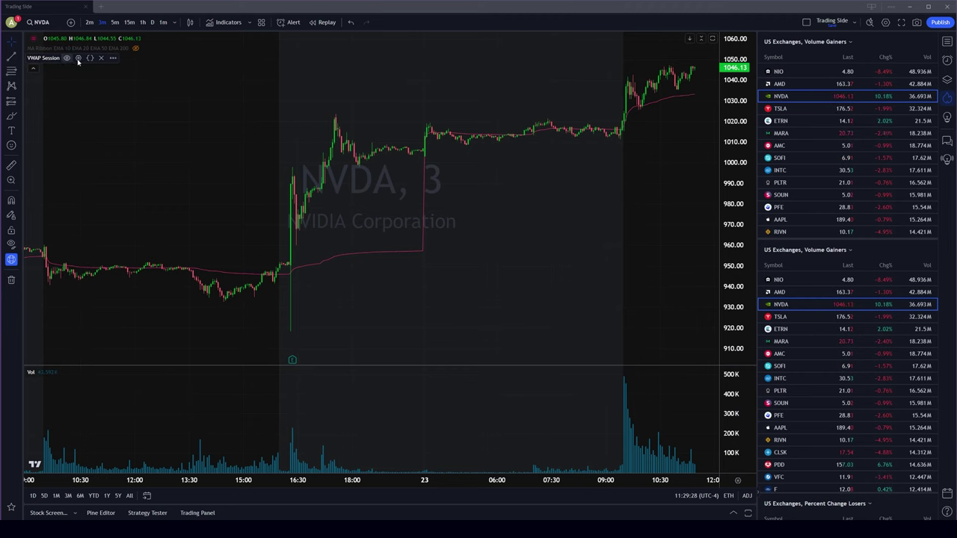
left_click(79, 57)
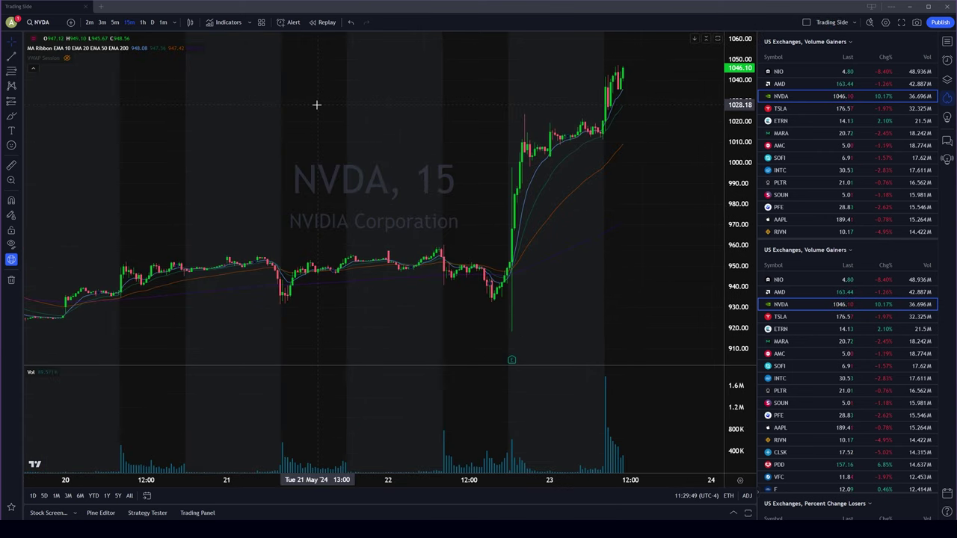
Step: Turn off the indicator titles and values in the chart's status line settings and apply the change
right_click(314, 100)
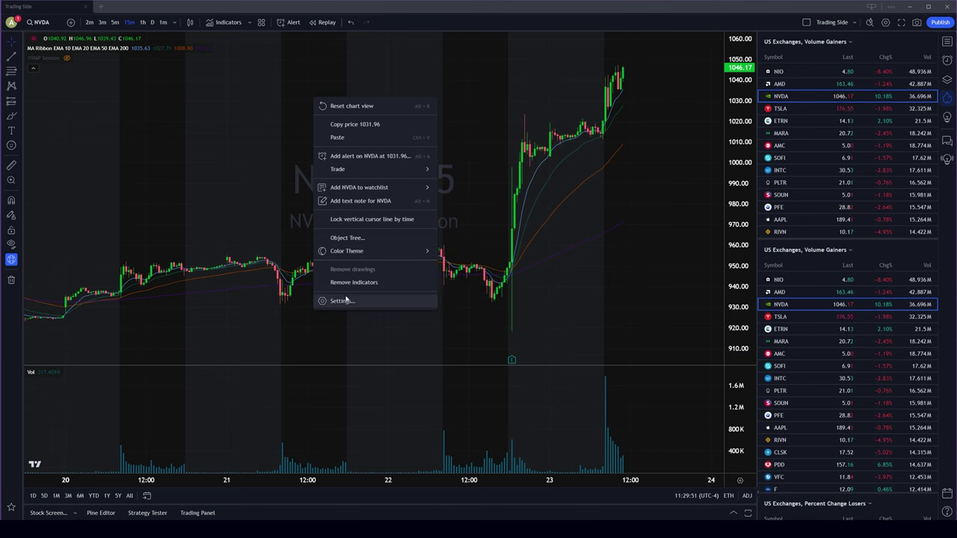
left_click(318, 301)
left_click_drag(465, 132, 328, 71)
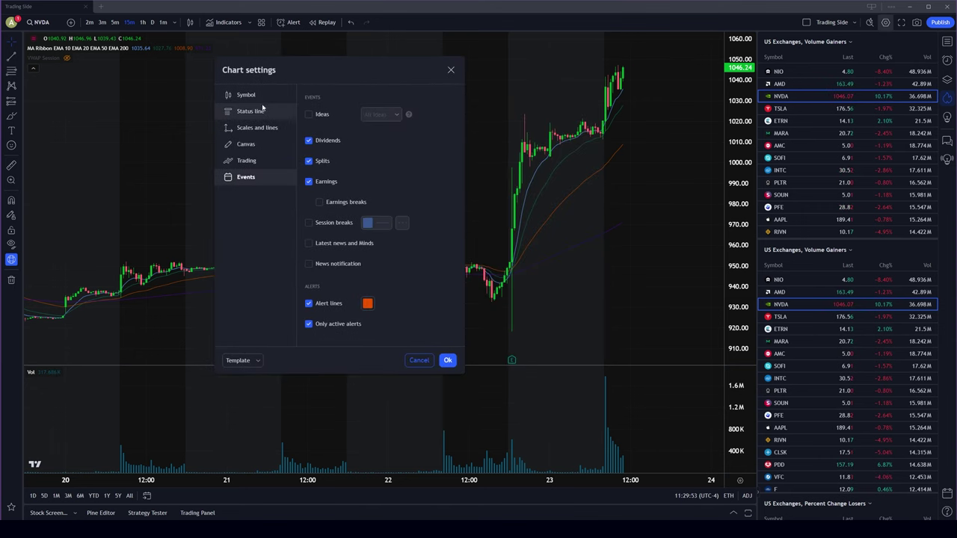
left_click(258, 127)
left_click(262, 103)
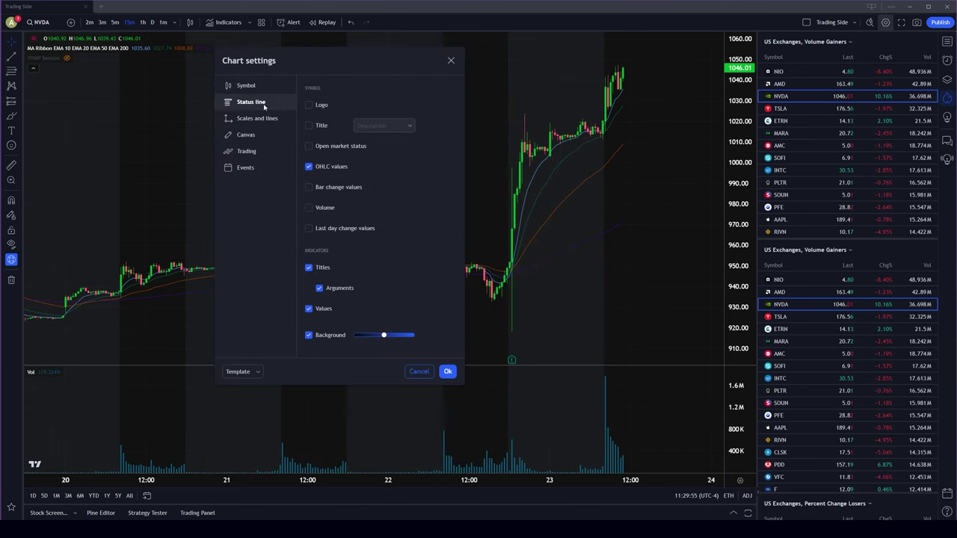
left_click(308, 268)
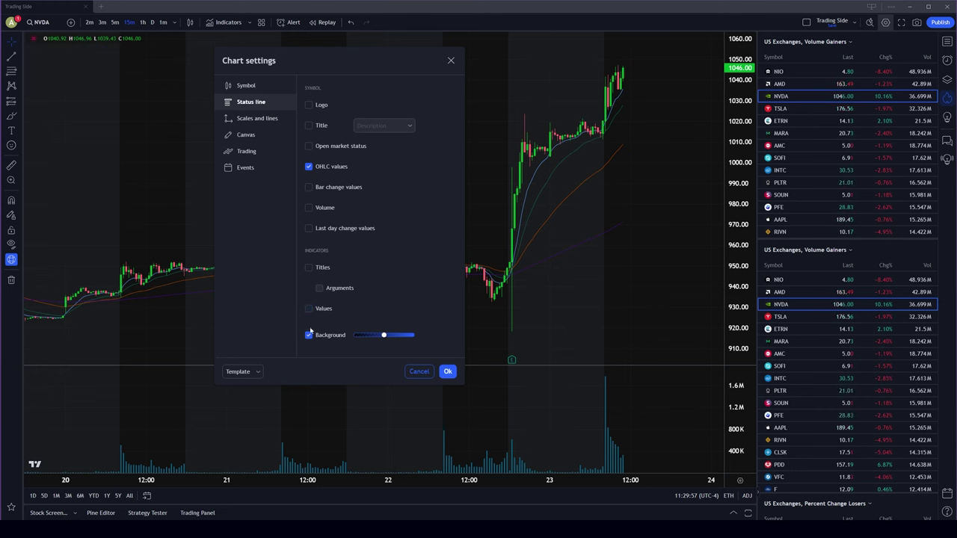
left_click(448, 372)
Step: Check the decluttered NVDA chart on the daily and 5-minute timeframes
scroll(172, 112, "down", 3)
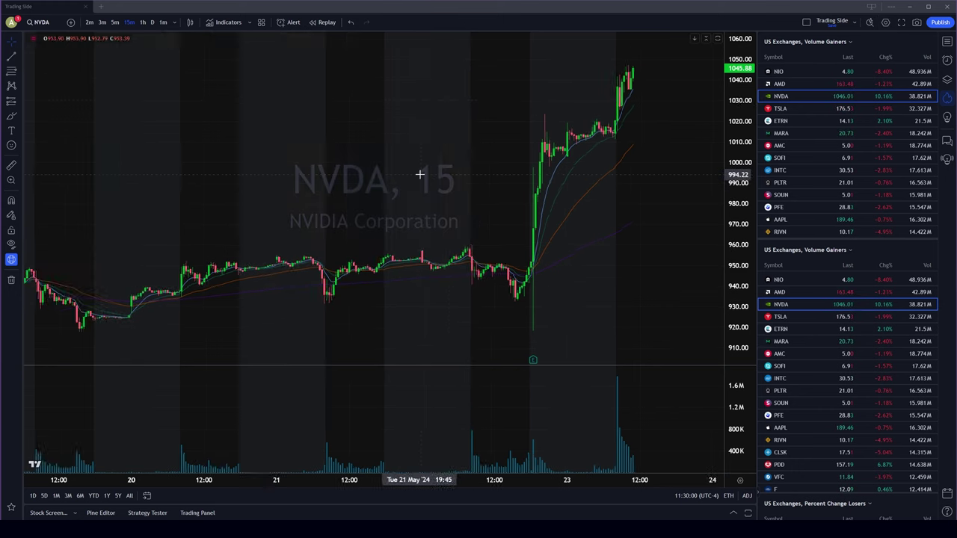
left_click(153, 23)
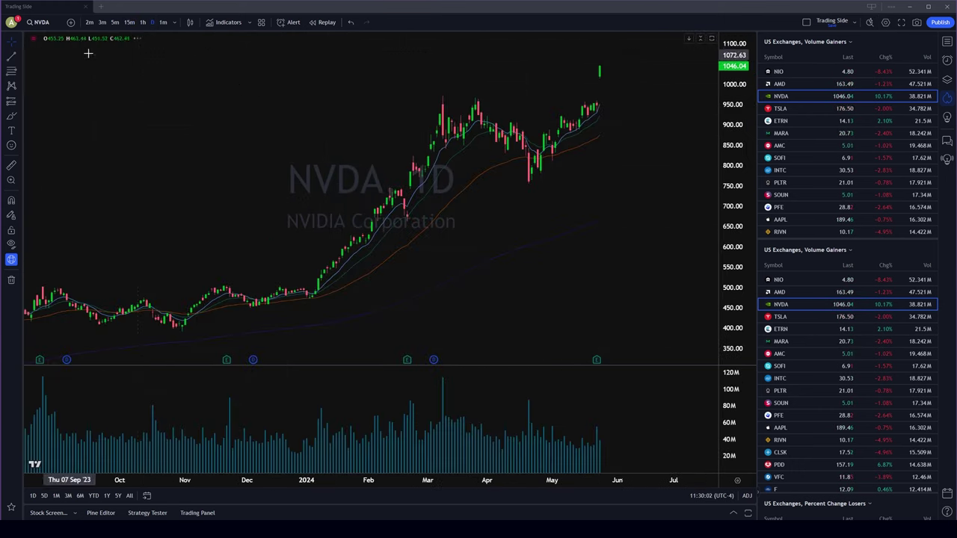
left_click(114, 22)
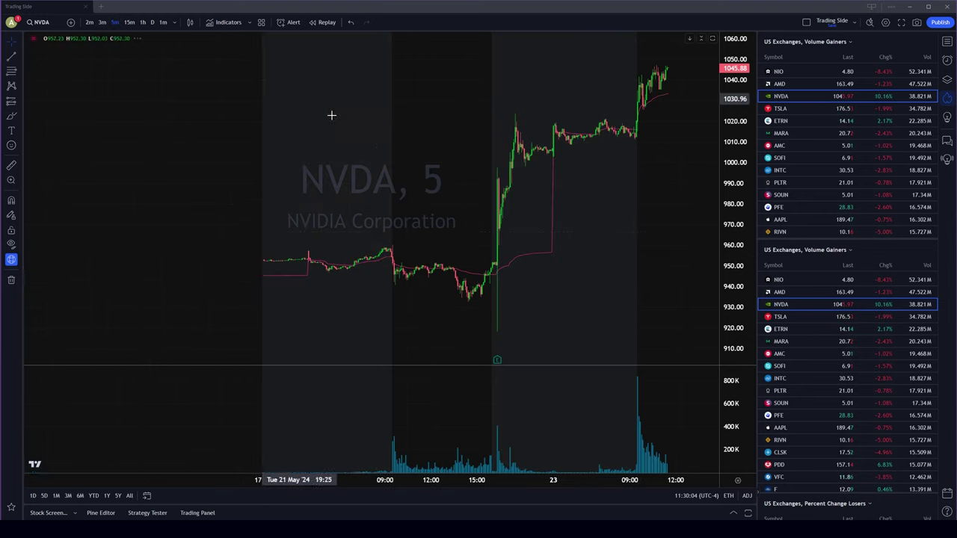
scroll(528, 123, "up", 2)
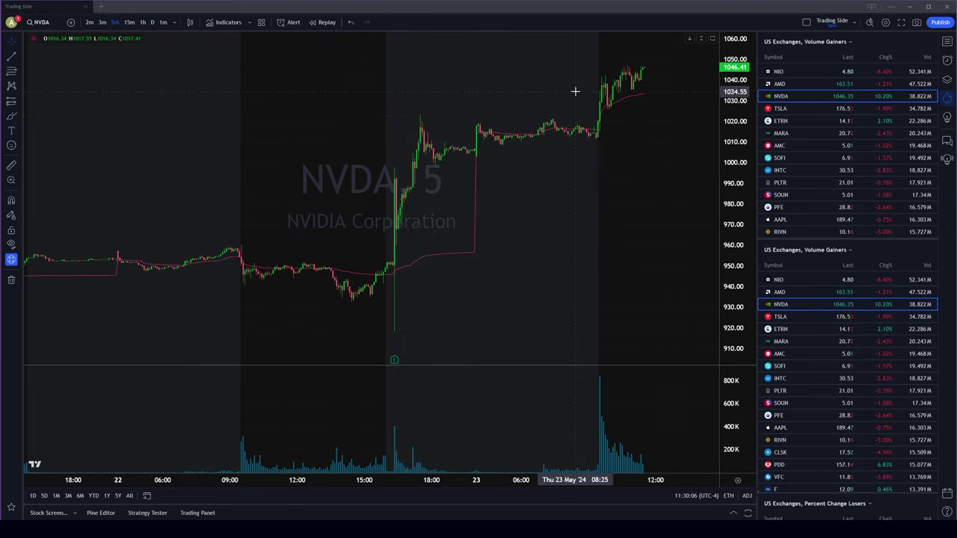
scroll(536, 103, "up", 2)
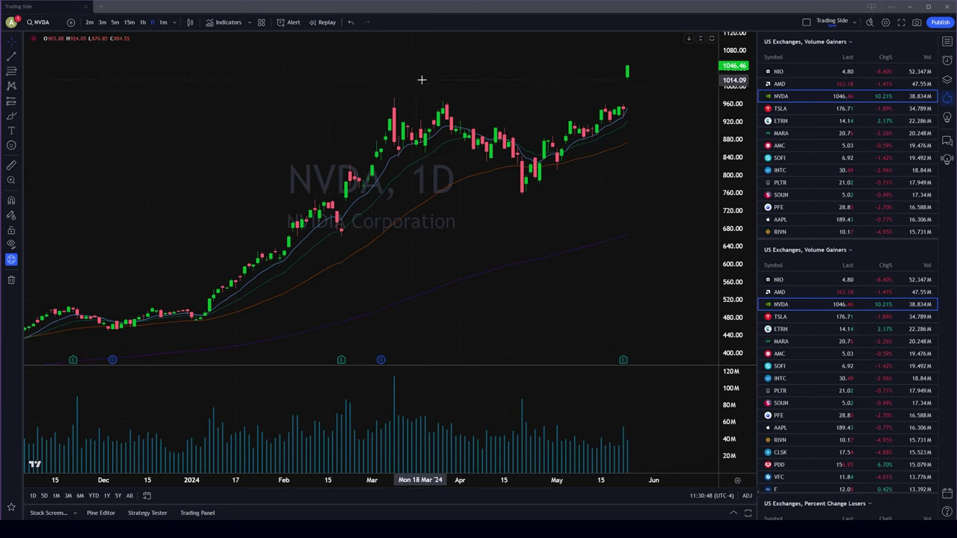
Step: Start an NVDA alert at 1053.02 on the 3-minute chart, examine its condition choices, and close it without creating it
right_click(422, 79)
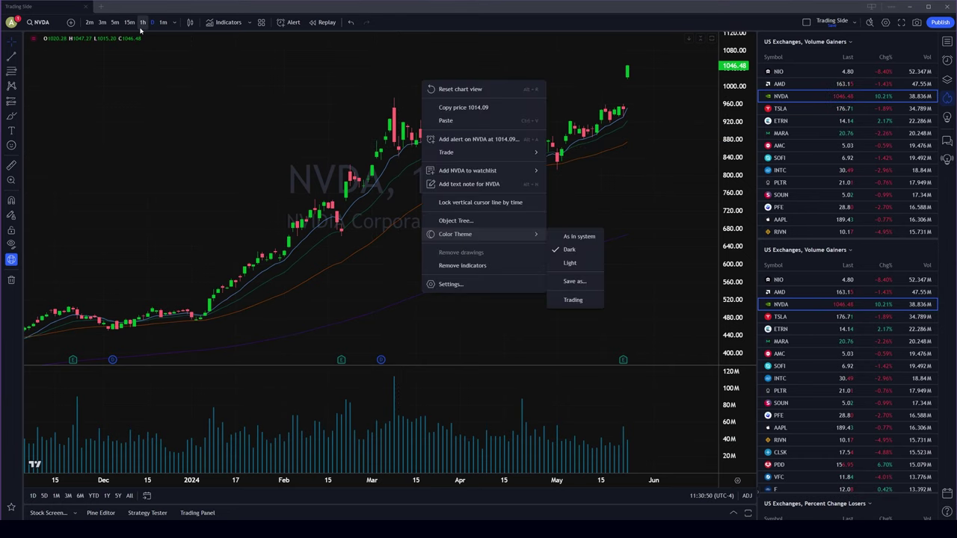
left_click(143, 21)
left_click(102, 22)
right_click(451, 39)
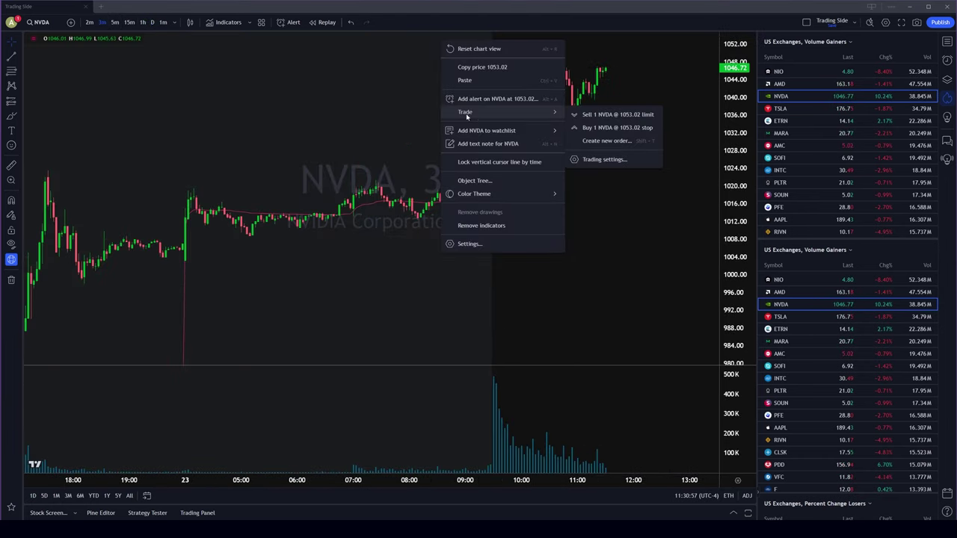
left_click(516, 96)
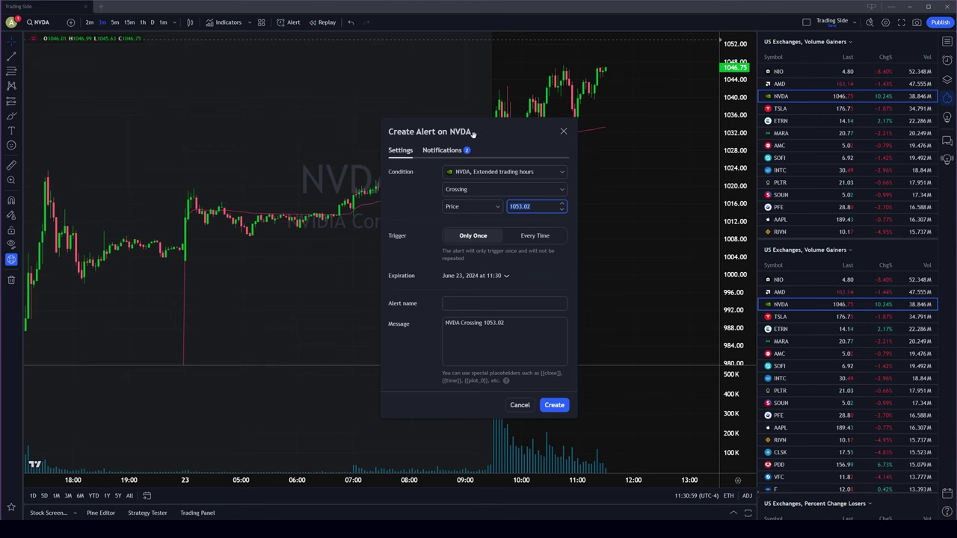
left_click_drag(473, 133, 395, 83)
left_click(428, 121)
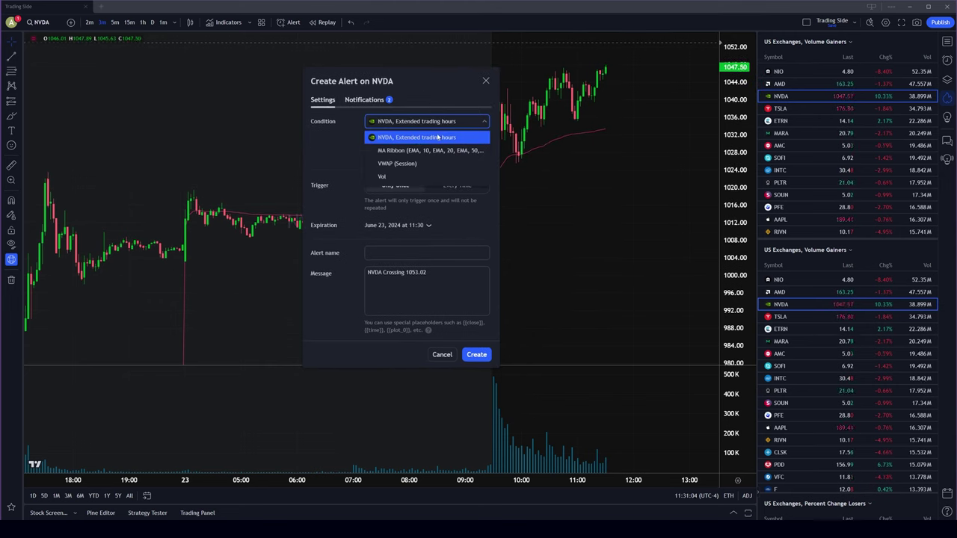
left_click(486, 81)
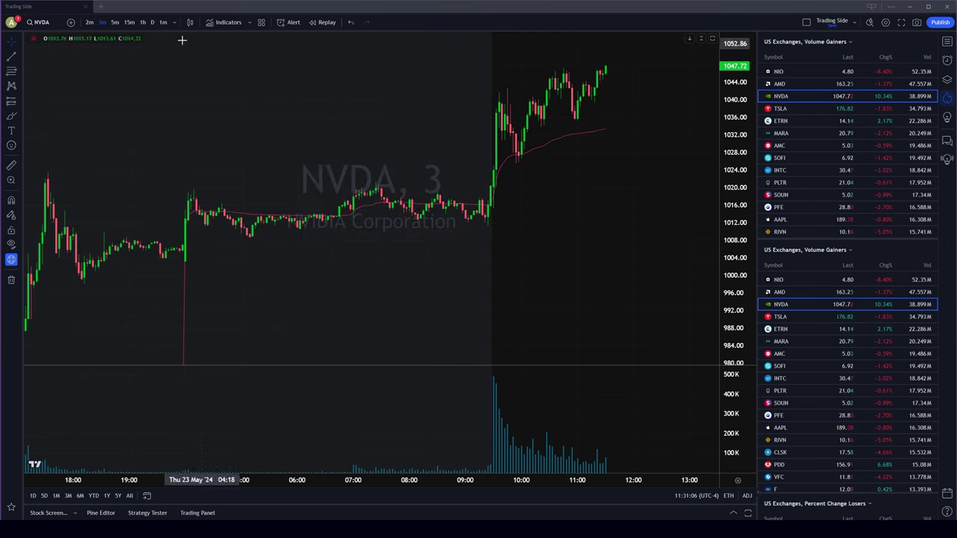
Step: Start an NVDA alert at 1087.00 on the daily chart, check its trading-hours condition, and close it without creating it
left_click(152, 22)
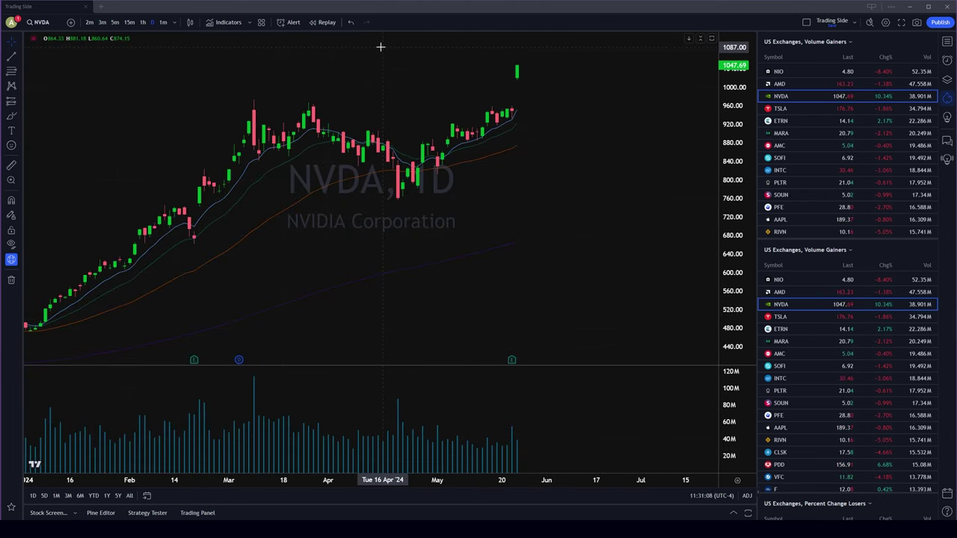
right_click(380, 46)
left_click(441, 107)
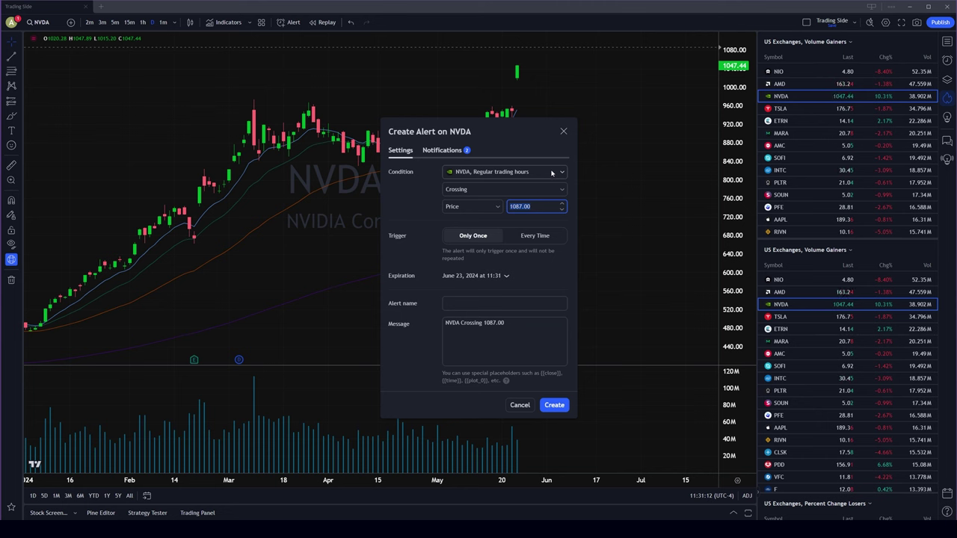
left_click(564, 133)
Step: Create an NVDA crossing alert on the 5-minute chart with the extended trading hours condition
left_click(114, 21)
right_click(362, 41)
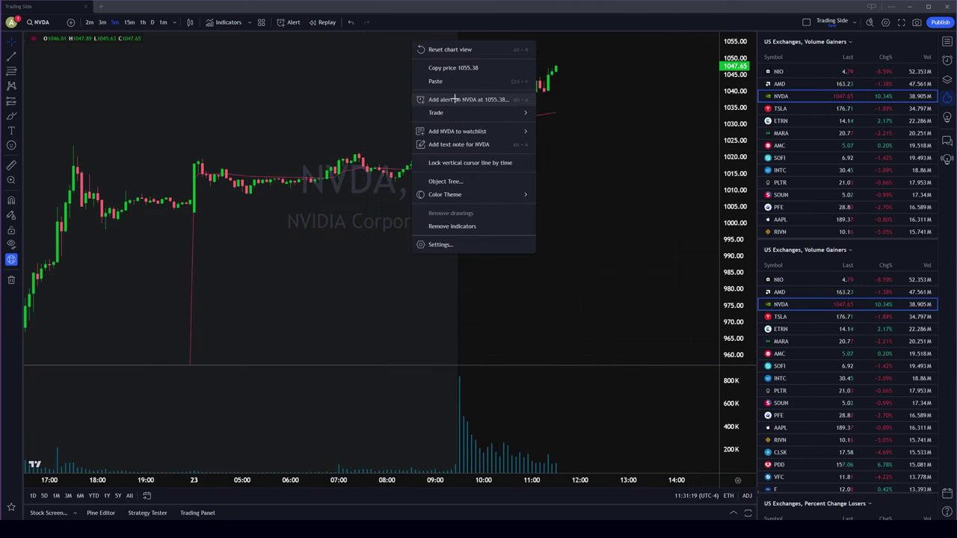
left_click(453, 99)
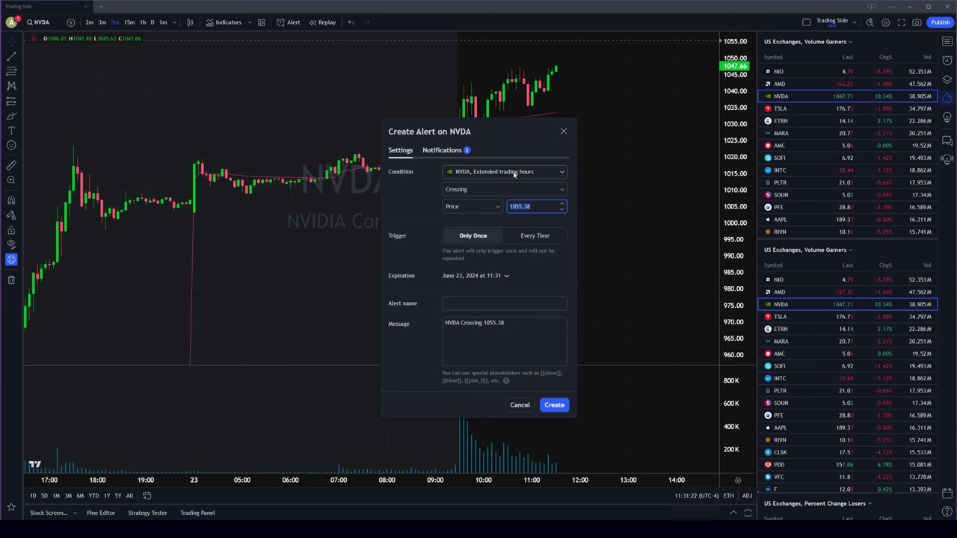
left_click(516, 172)
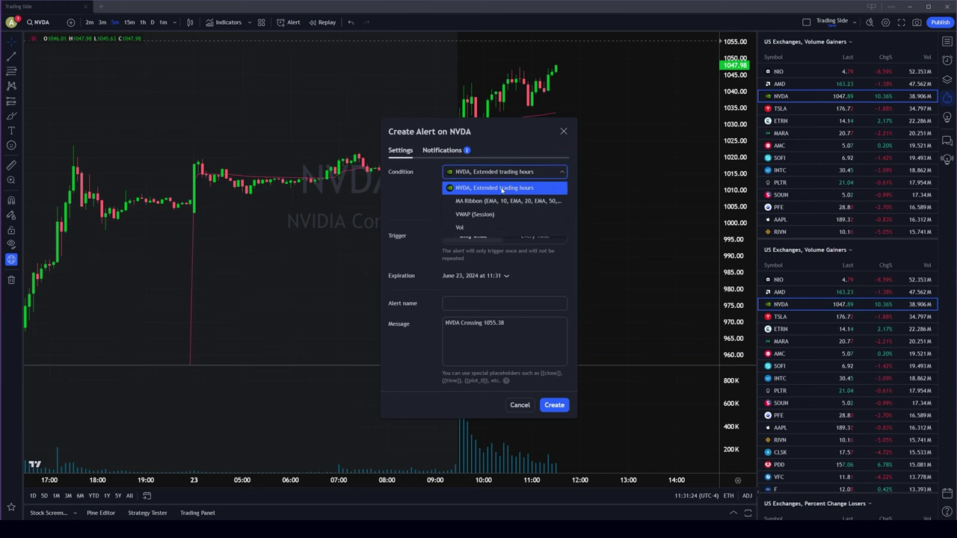
left_click(503, 190)
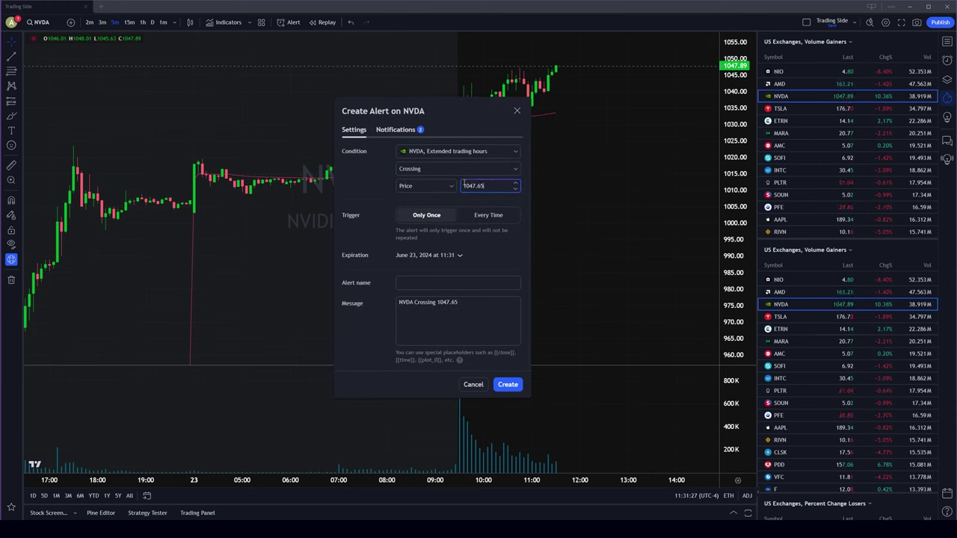
left_click(507, 385)
scroll(485, 321, "down", 3)
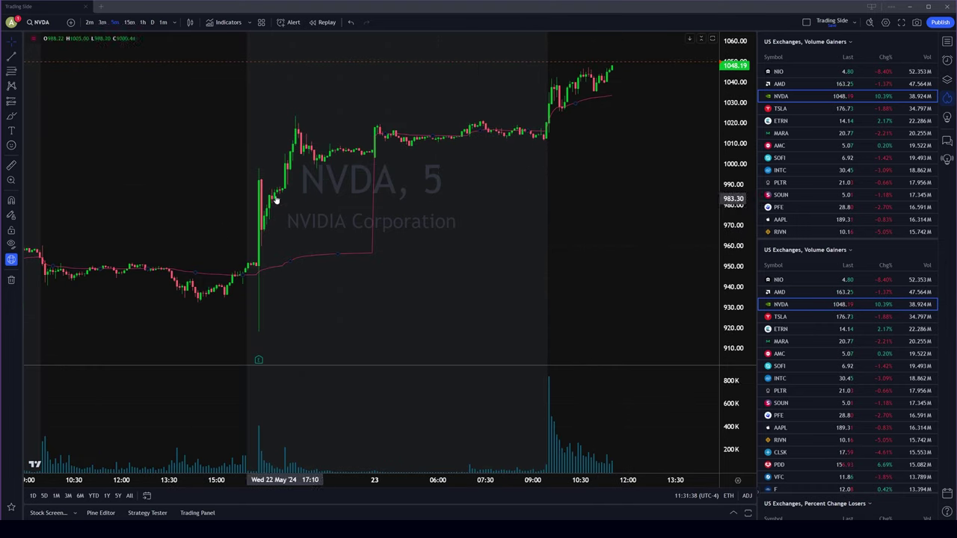
Step: Create a daily-chart NVDA alert for price crossing MA №1 of the MA Ribbon, triggering only once
scroll(327, 239, "up", 1)
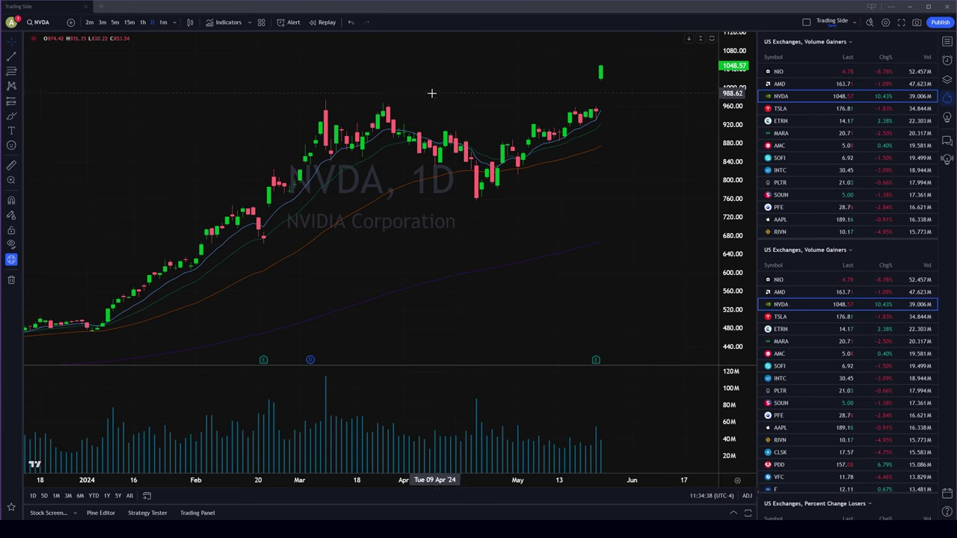
scroll(352, 179, "down", 1)
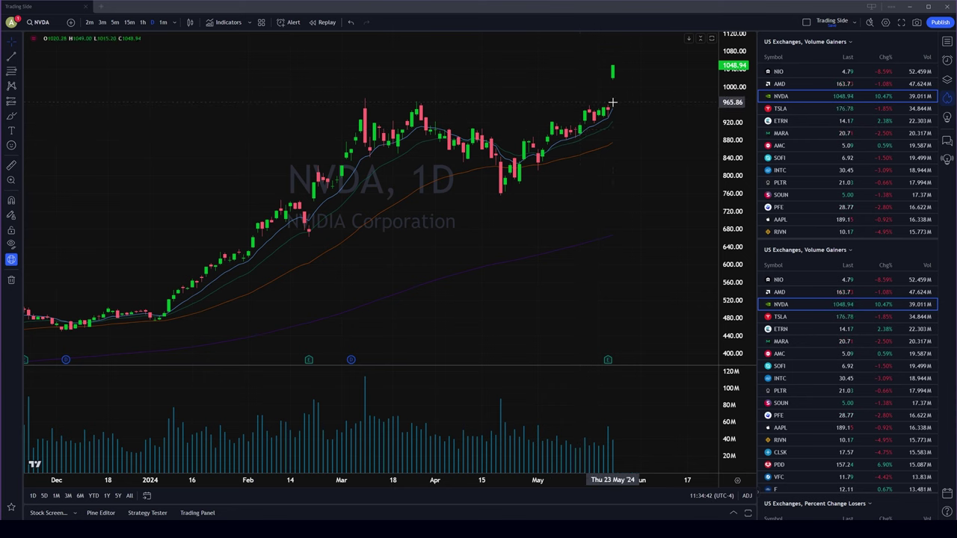
right_click(493, 97)
left_click(543, 156)
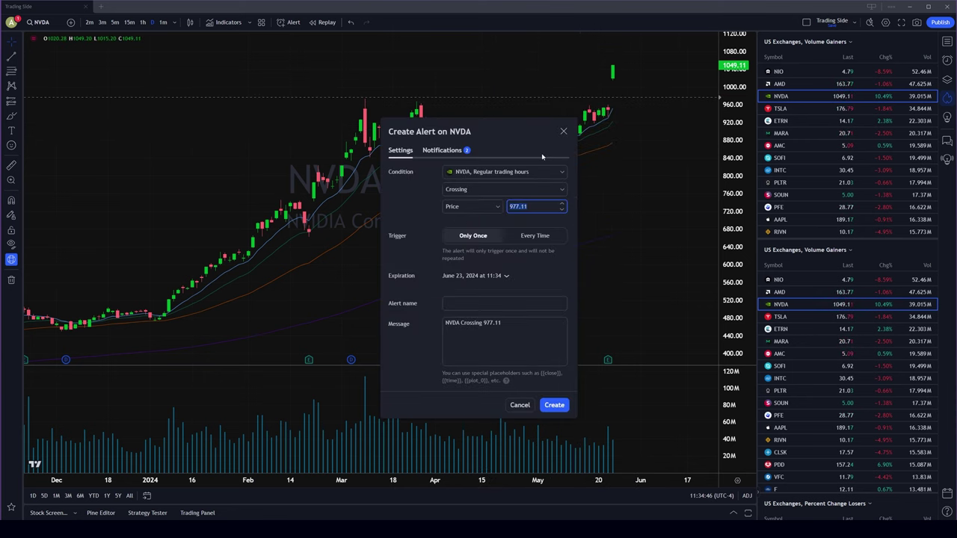
left_click_drag(491, 125, 394, 77)
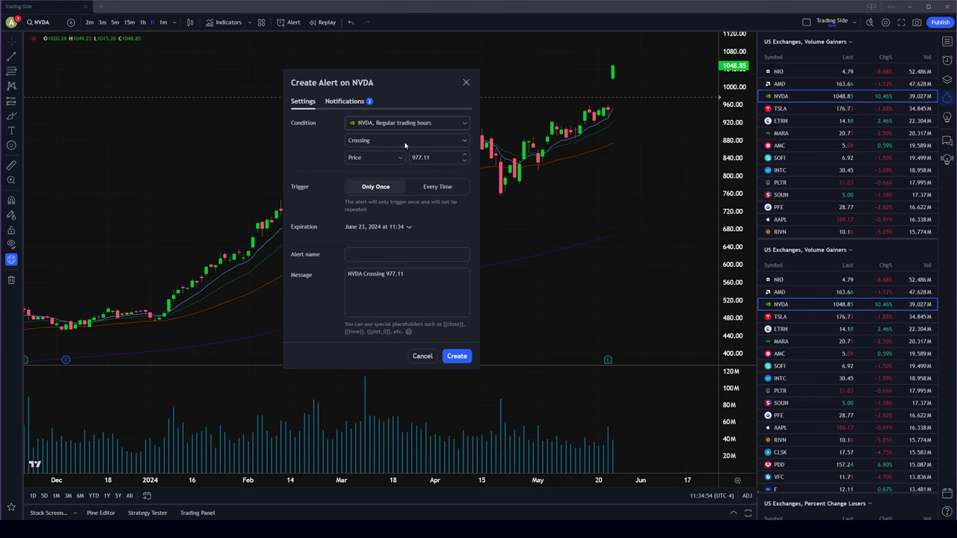
left_click(466, 141)
left_click(369, 156)
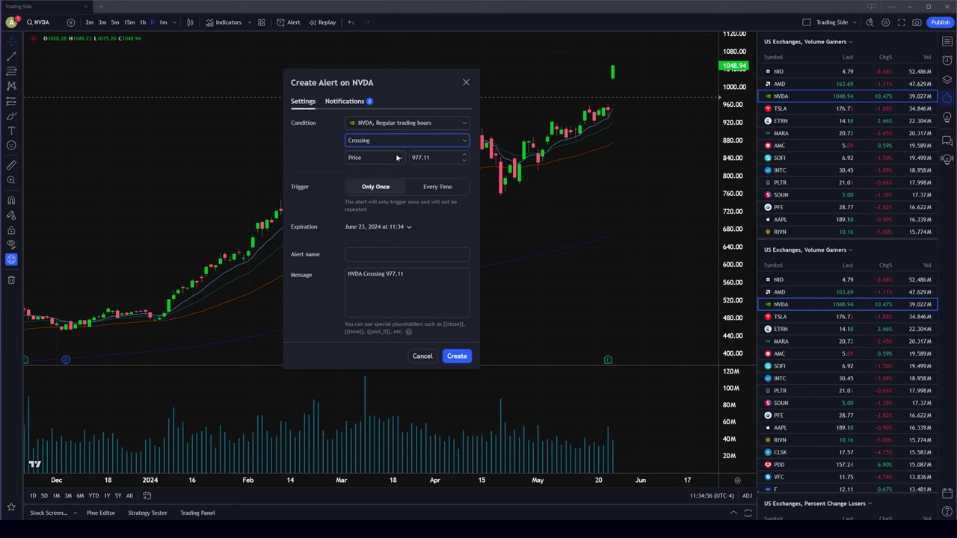
left_click(402, 158)
left_click(398, 188)
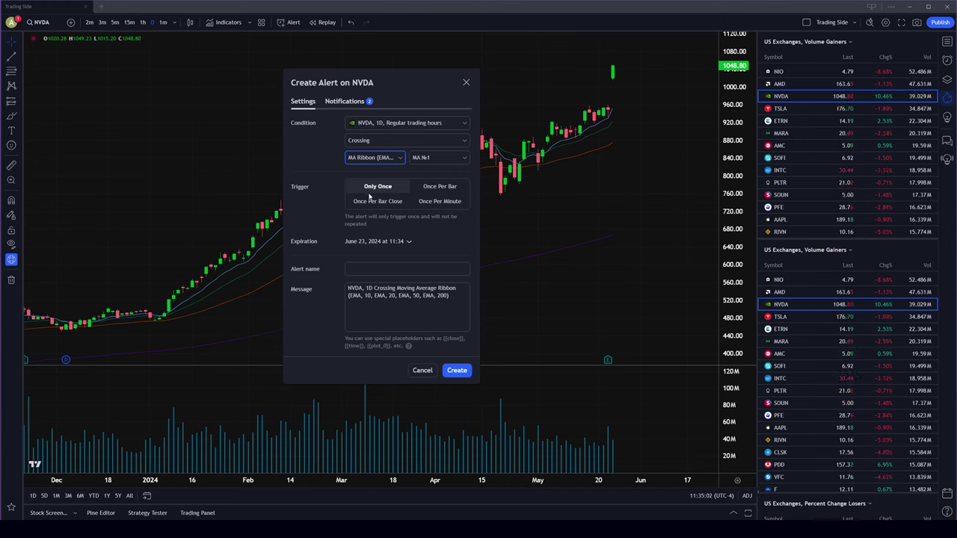
left_click(456, 371)
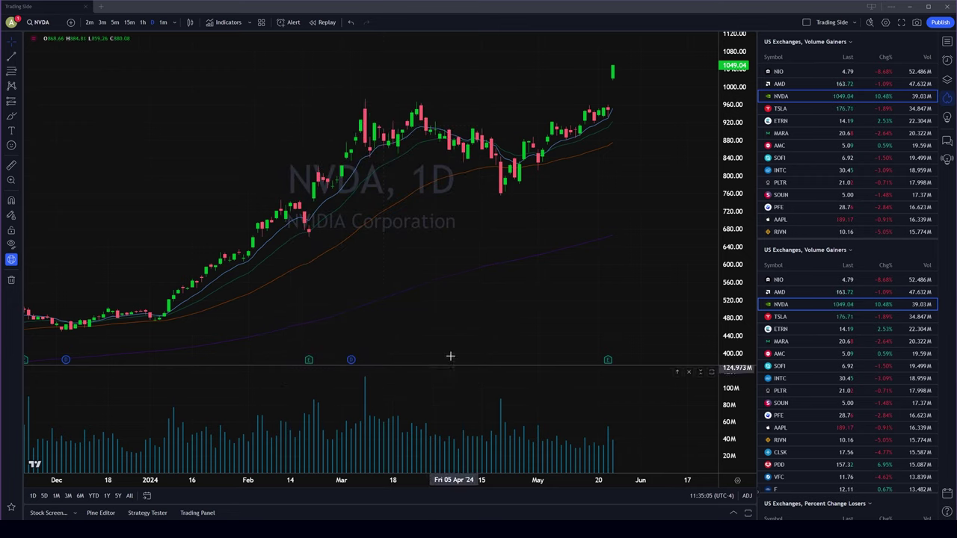
Step: Switch one of the two side-by-side daily NVDA charts to the 5-minute timeframe and show more price history in the daily one
scroll(389, 351, "down", 3)
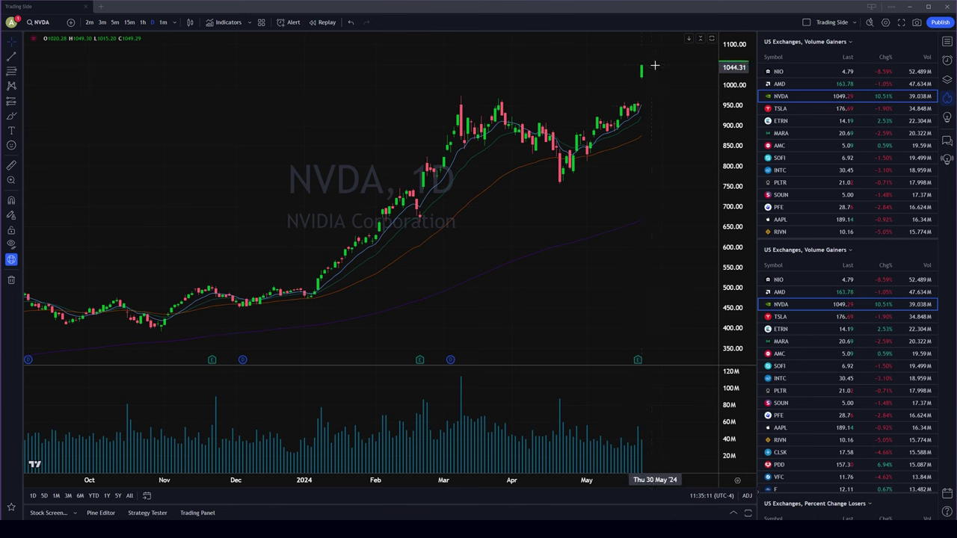
scroll(644, 124, "down", 2)
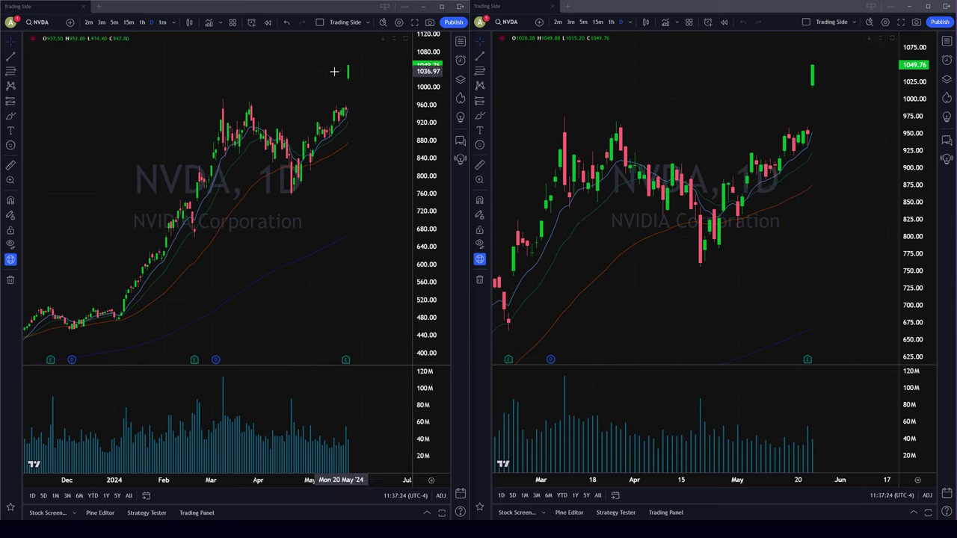
scroll(658, 64, "down", 3)
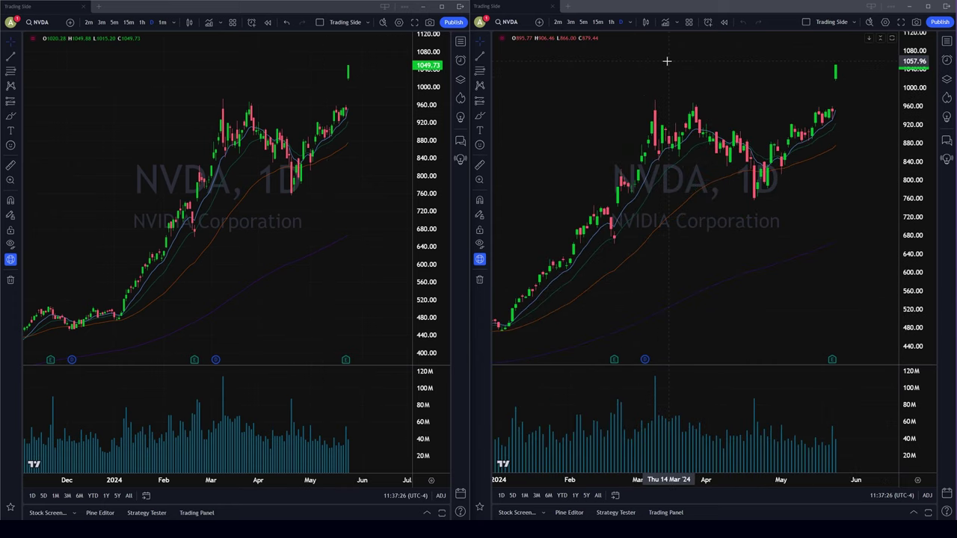
scroll(673, 56, "down", 2)
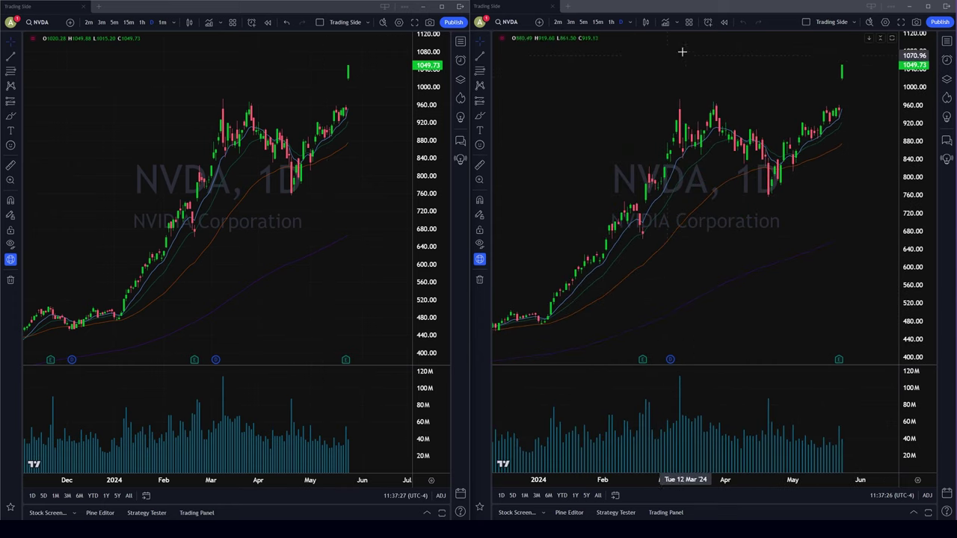
left_click(113, 22)
scroll(239, 72, "down", 2)
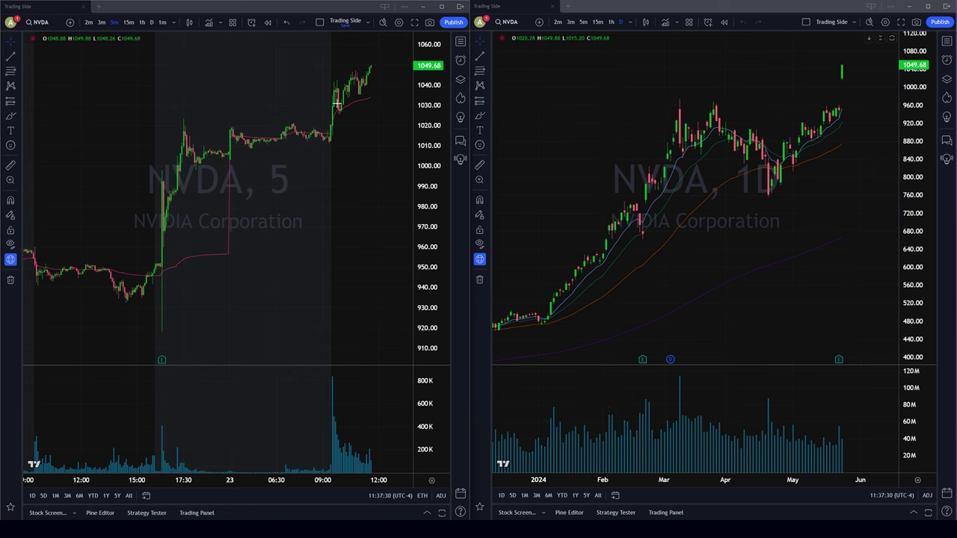
scroll(650, 97, "down", 1)
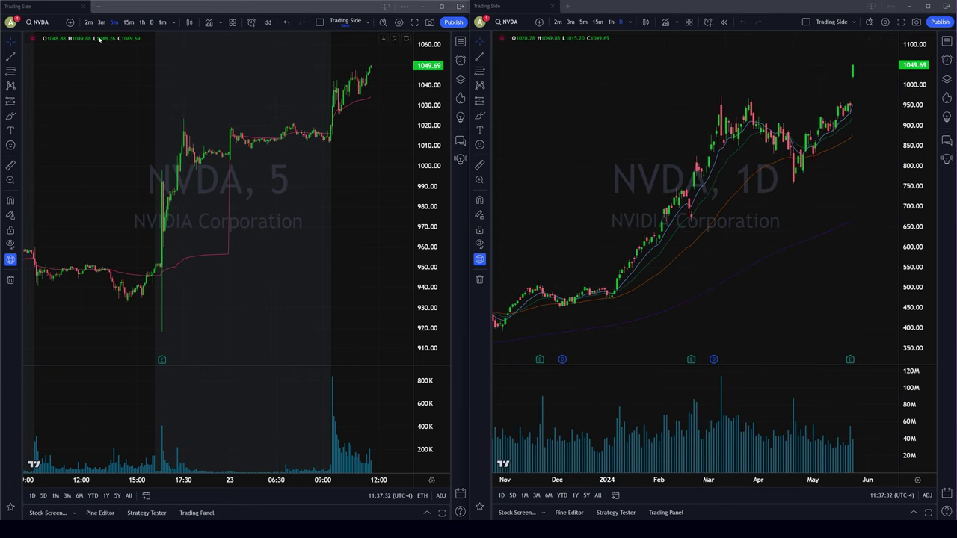
Step: Link the tabs of both NVDA chart windows with the Red symbol syncing colour
right_click(55, 9)
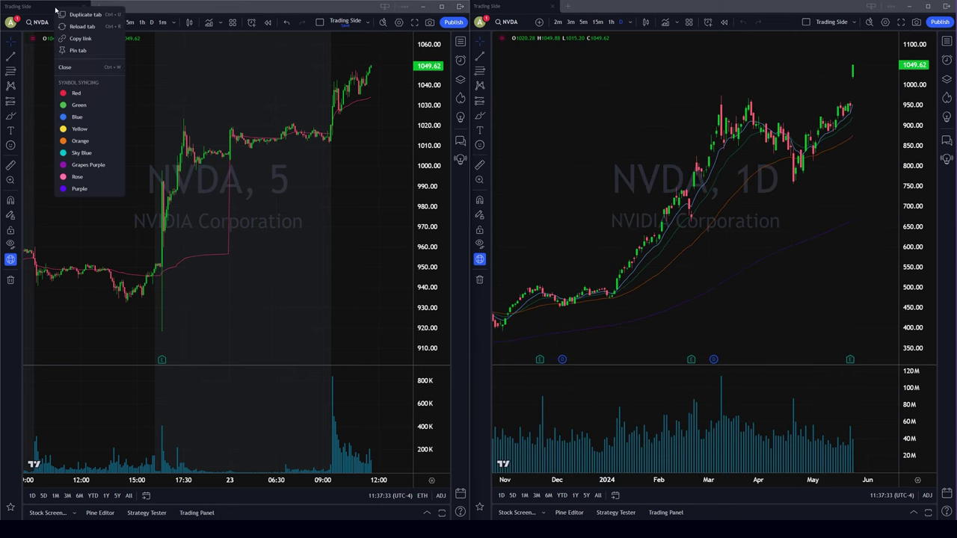
left_click(77, 92)
right_click(506, 7)
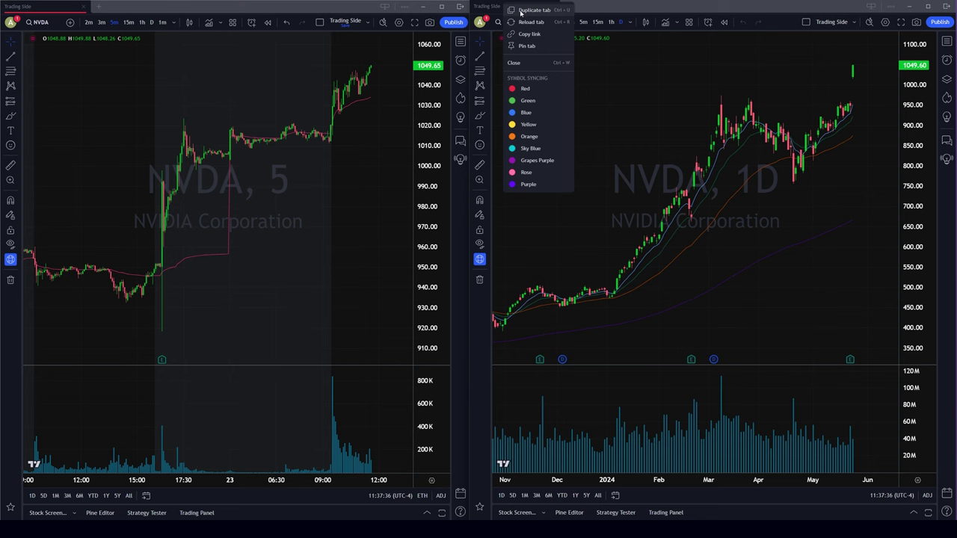
left_click(528, 88)
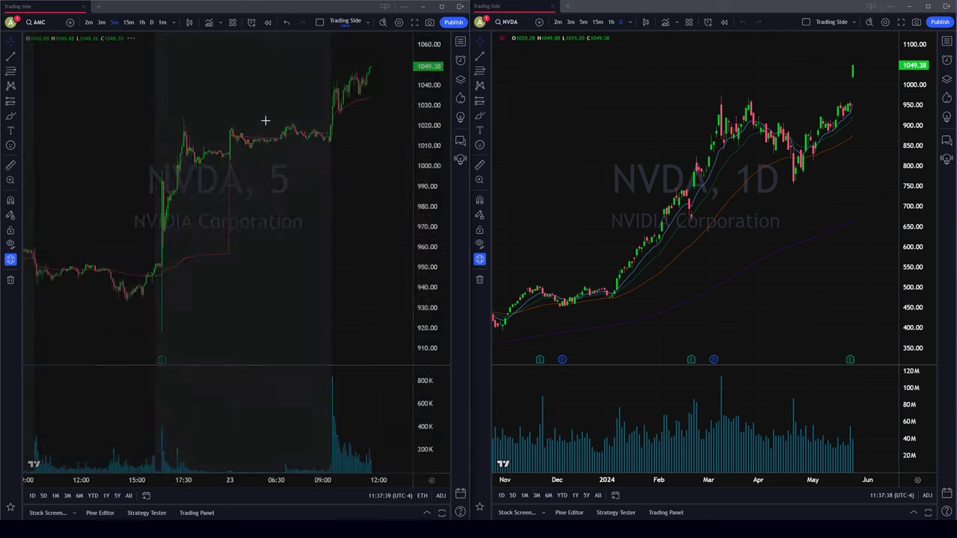
Step: Test the linked windows by loading AMC in the 5-minute chart, and review the symbol syncing colour choices
type("AMC")
key("Return")
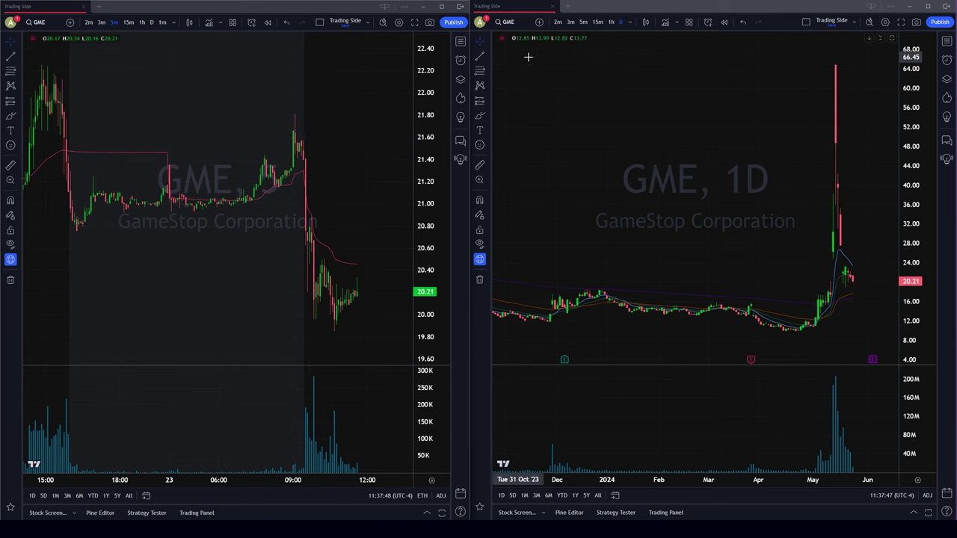
right_click(63, 12)
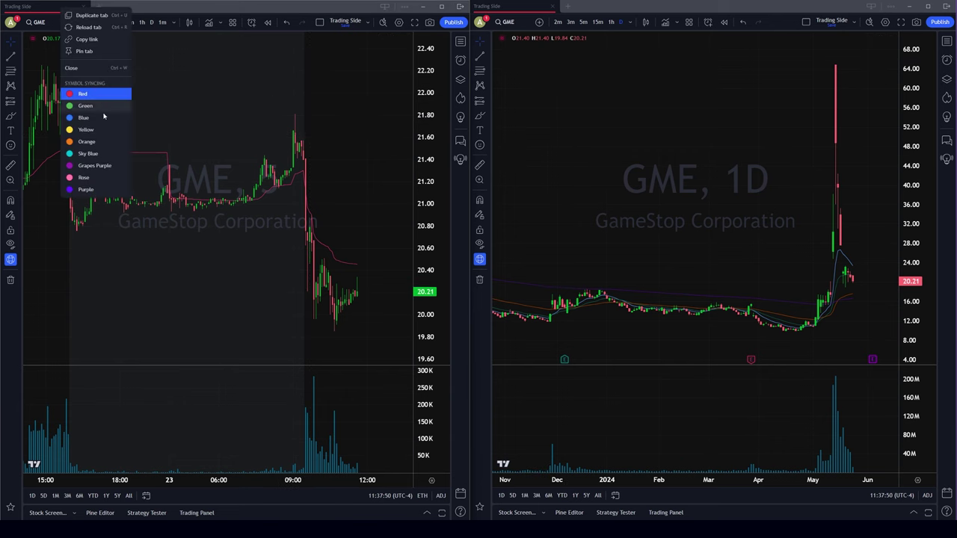
left_click(224, 77)
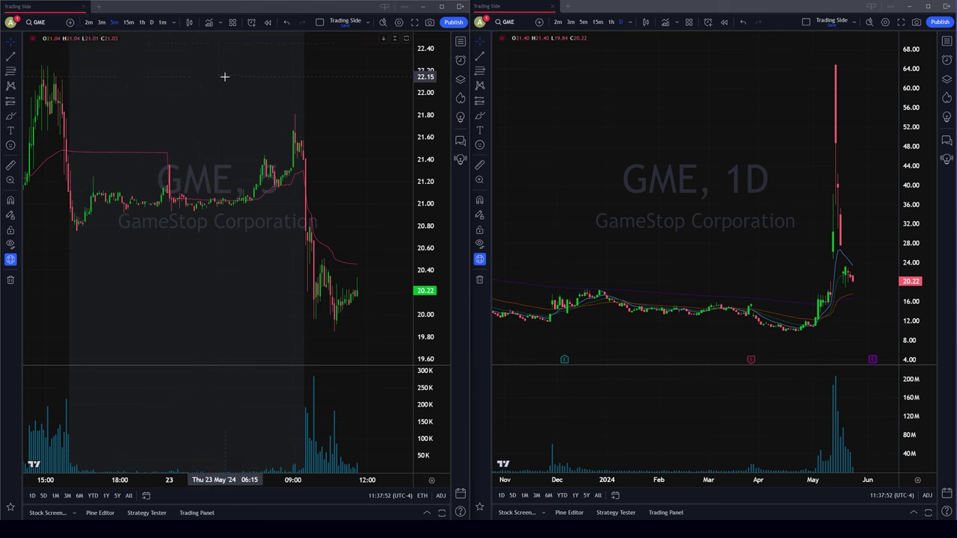
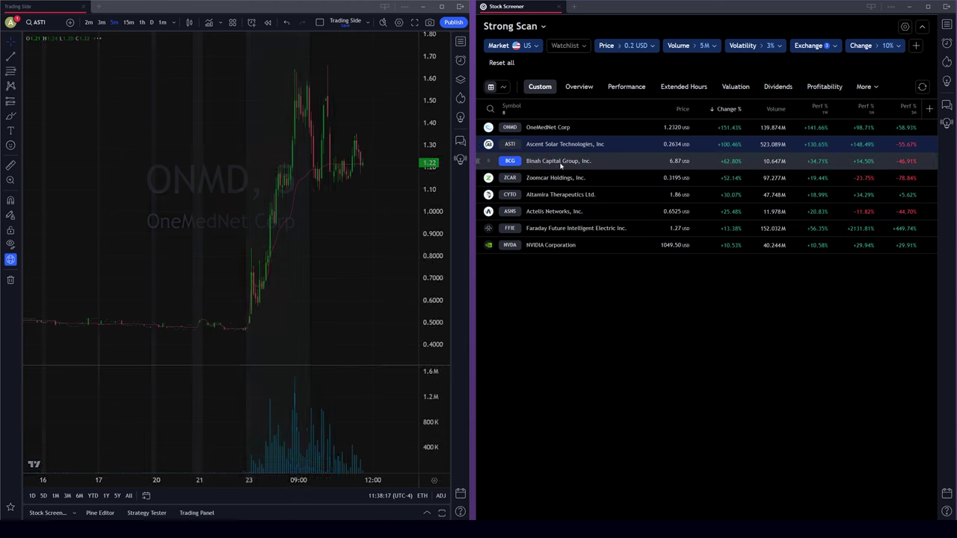
Step: Display ZCAR, CYTO, ASNS and NVDA in turn on the linked chart by selecting them in the Strong Scan screener
left_click(566, 178)
left_click(571, 194)
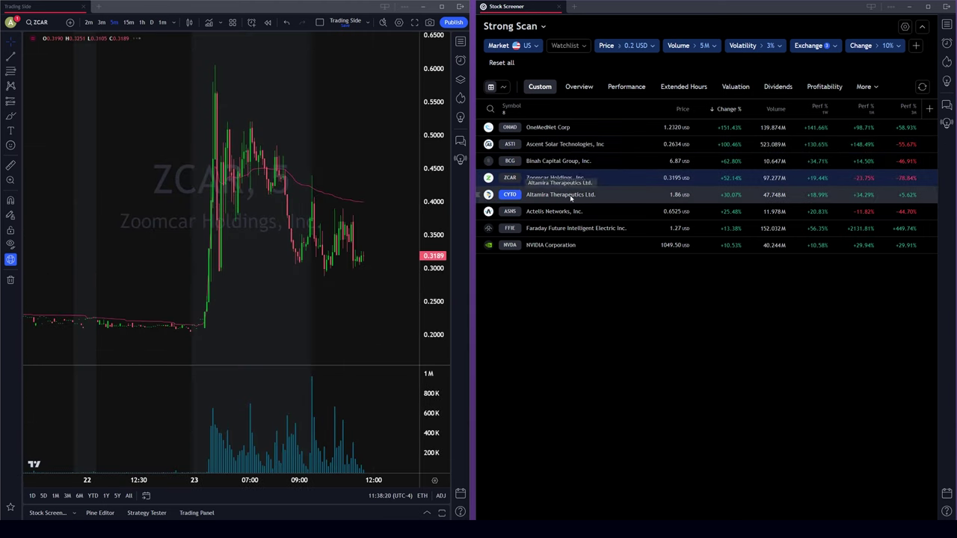
left_click(569, 212)
left_click(557, 245)
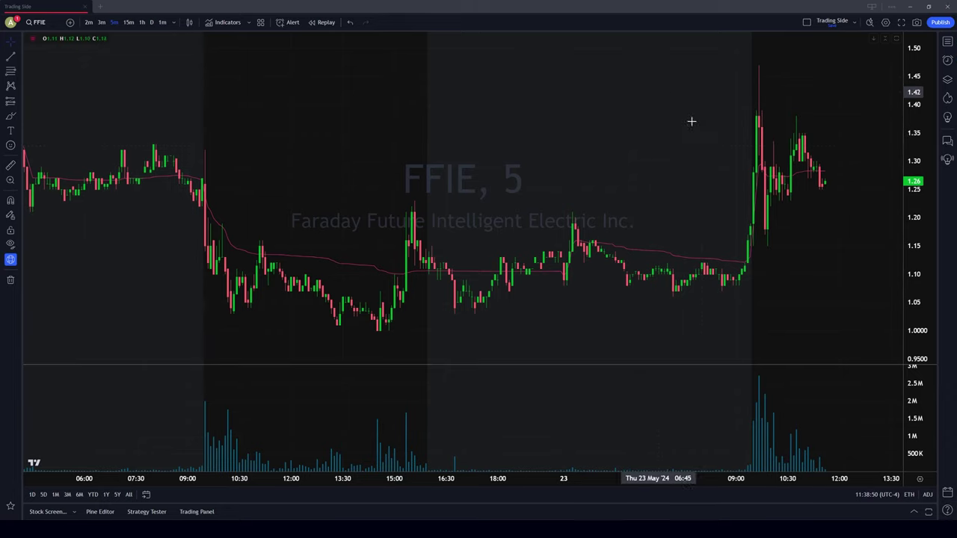
Step: Bring the latest FFIE candles into closer view and change the layout to two side-by-side charts
scroll(636, 126, "up", 3)
left_click_drag(550, 82, 510, 78)
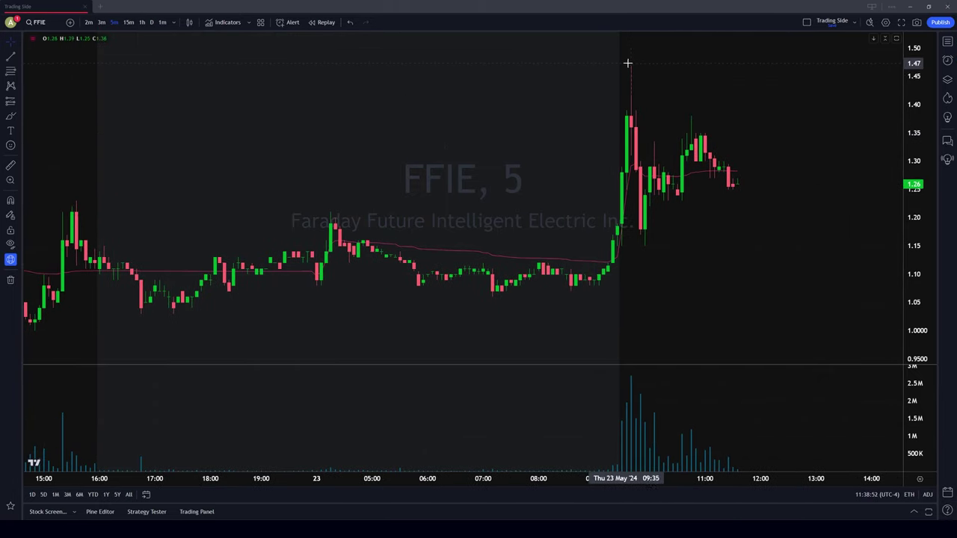
left_click(806, 23)
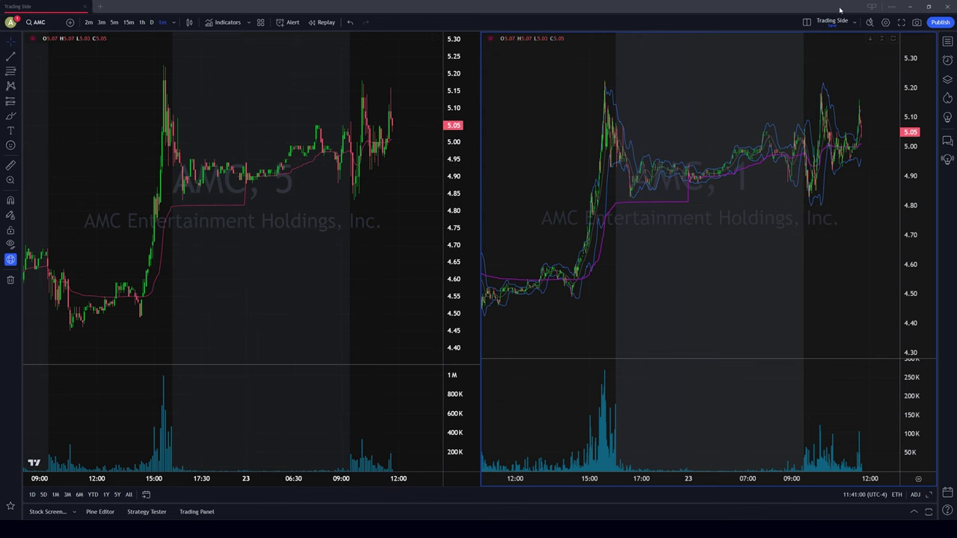
Step: Check the layout's sync options and load GME in both charts
left_click(806, 22)
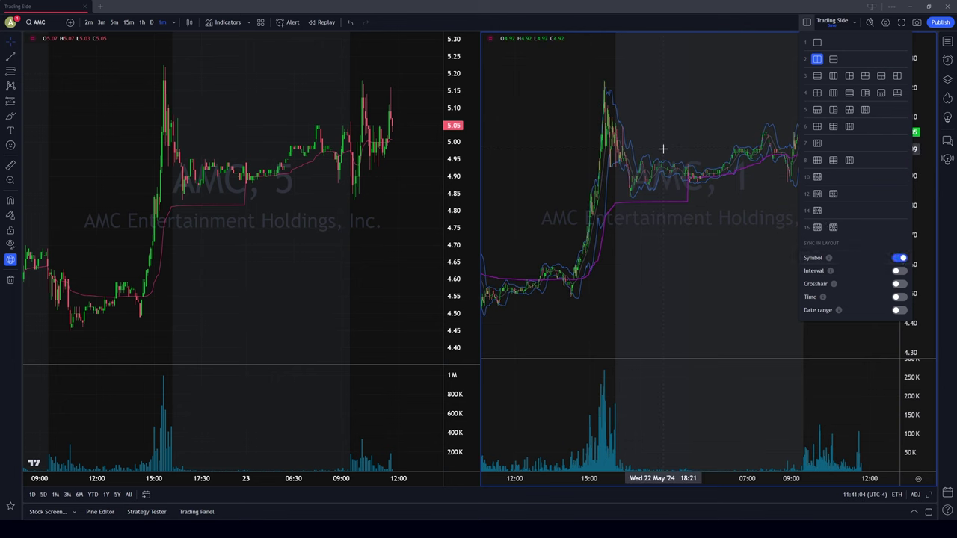
left_click(657, 125)
type("GME")
key("Return")
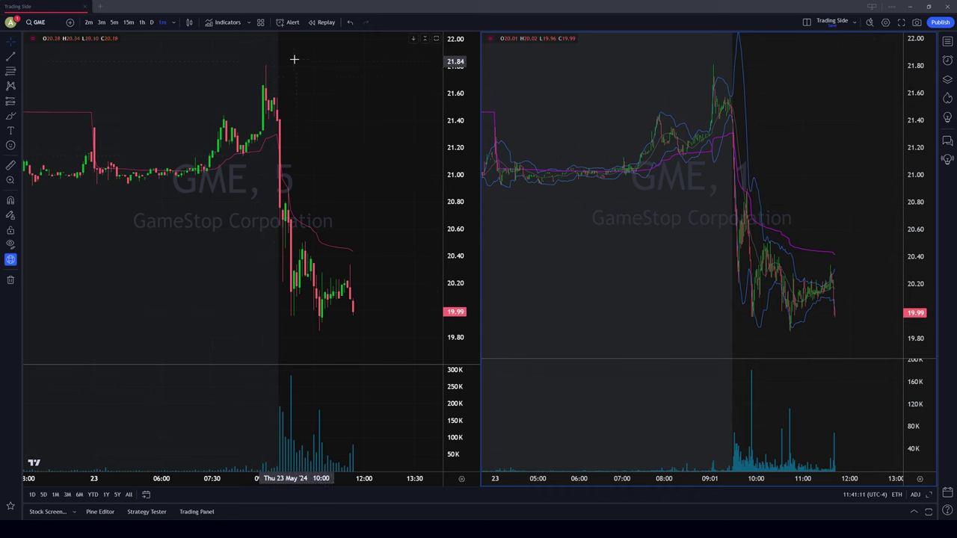
Step: Turn on the symbol title in the status line of the 5-minute GME chart
right_click(203, 53)
left_click(228, 294)
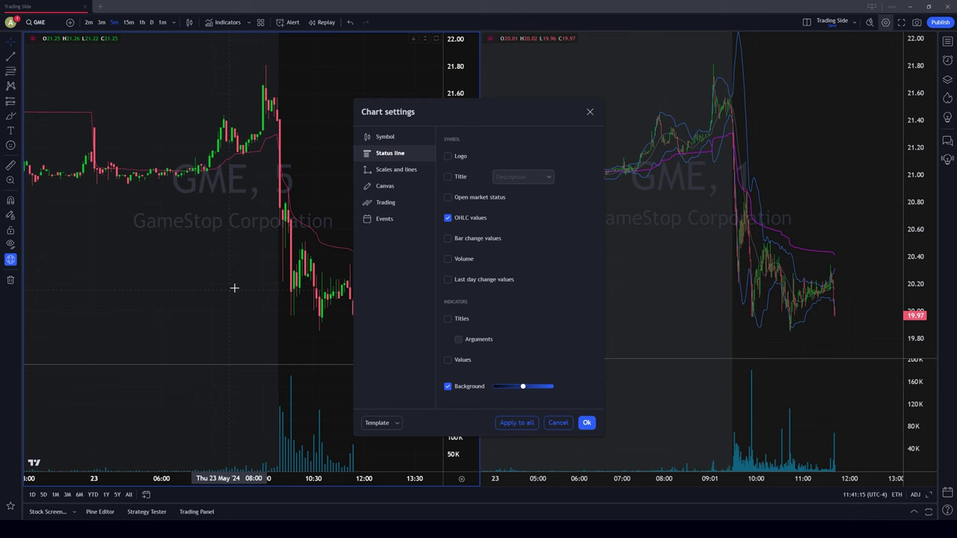
left_click(448, 177)
key("Return")
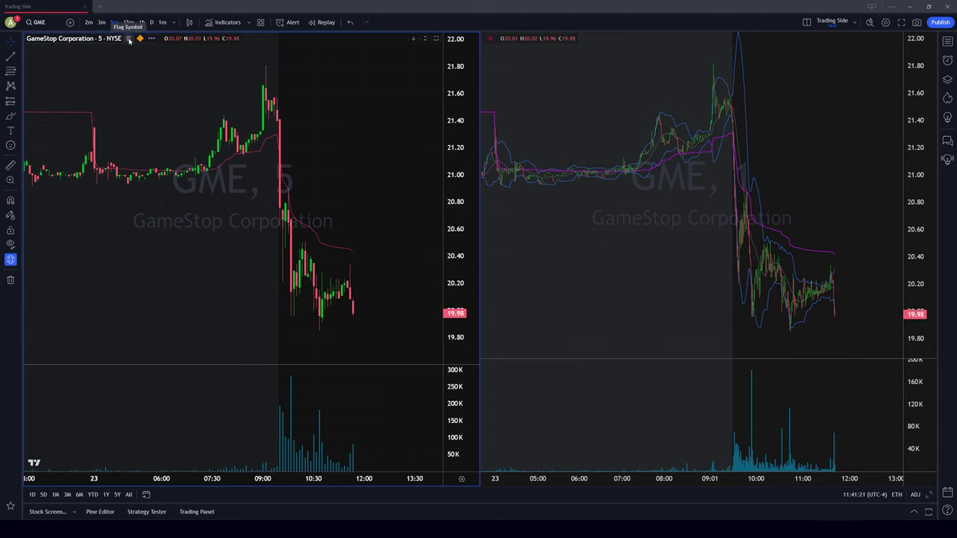
Step: Turn on the symbol title in the status line of the 1-minute GME chart
right_click(576, 70)
left_click(616, 312)
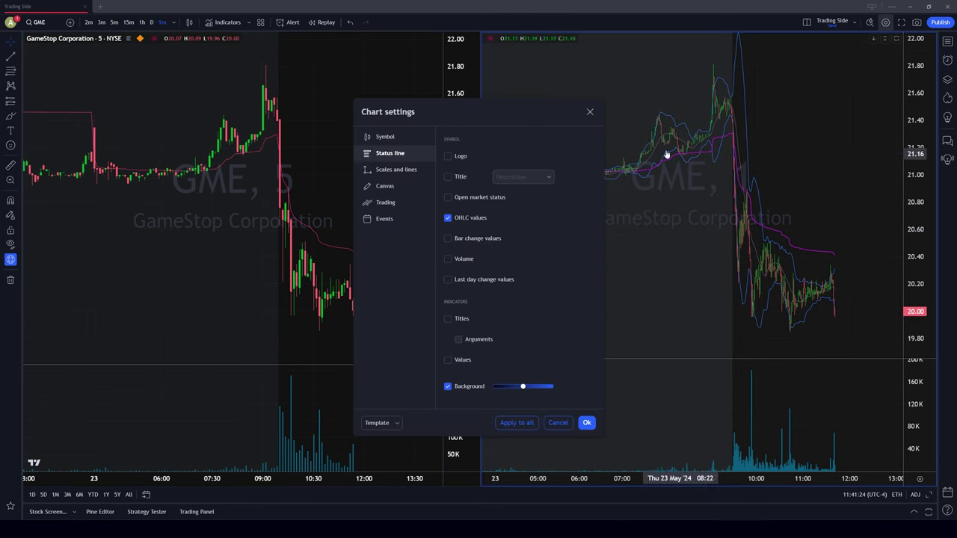
left_click(448, 177)
key("Return")
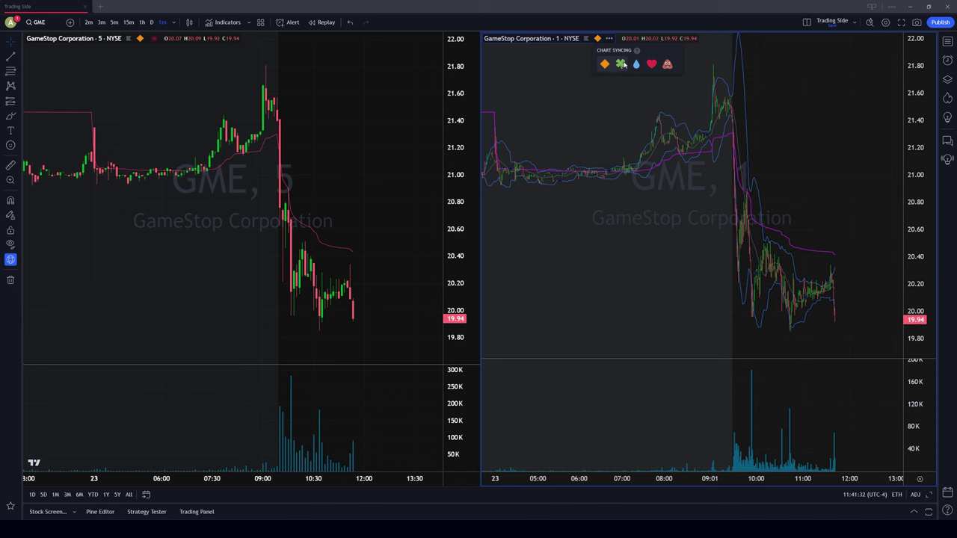
Step: Assign the 1-minute chart to the clover sync group and load AMC in the 5-minute chart
left_click(620, 64)
left_click(239, 81)
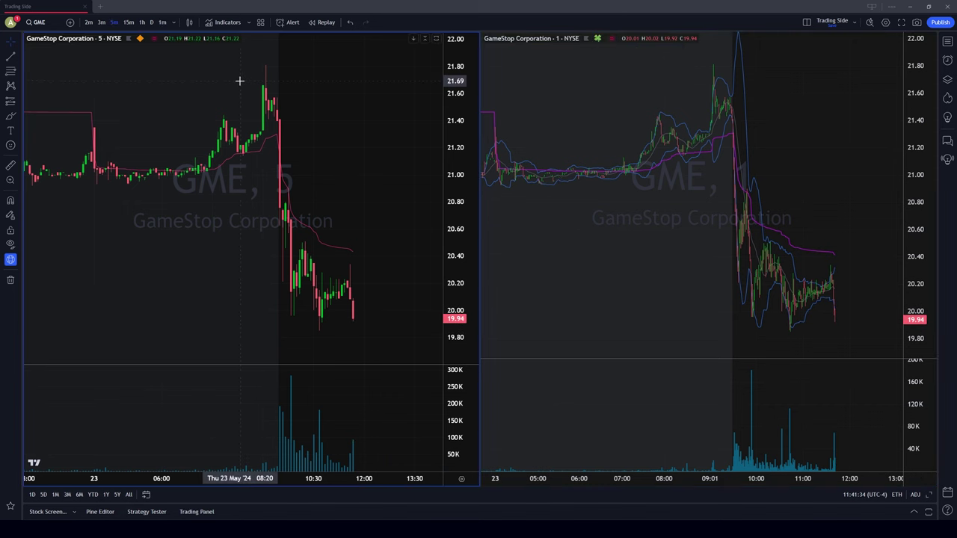
type("AMC")
key("Return")
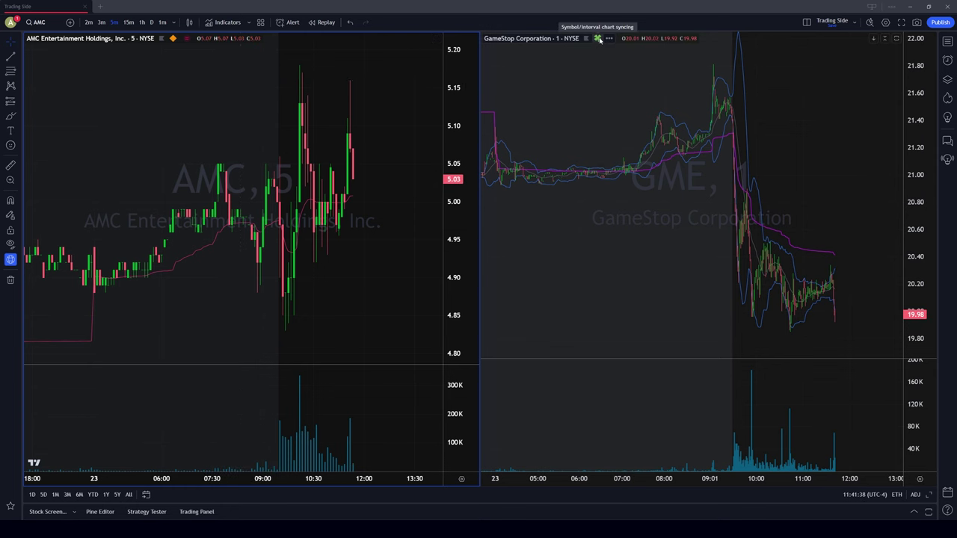
Step: Assign the 5-minute AMC chart to the same clover sync group as the 1-minute GME chart
left_click(173, 38)
left_click(195, 63)
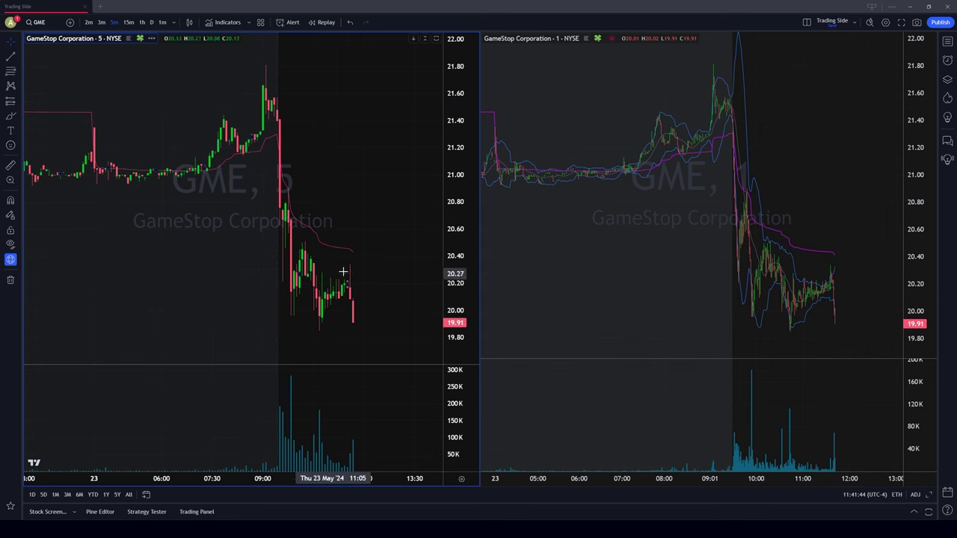
left_click(598, 38)
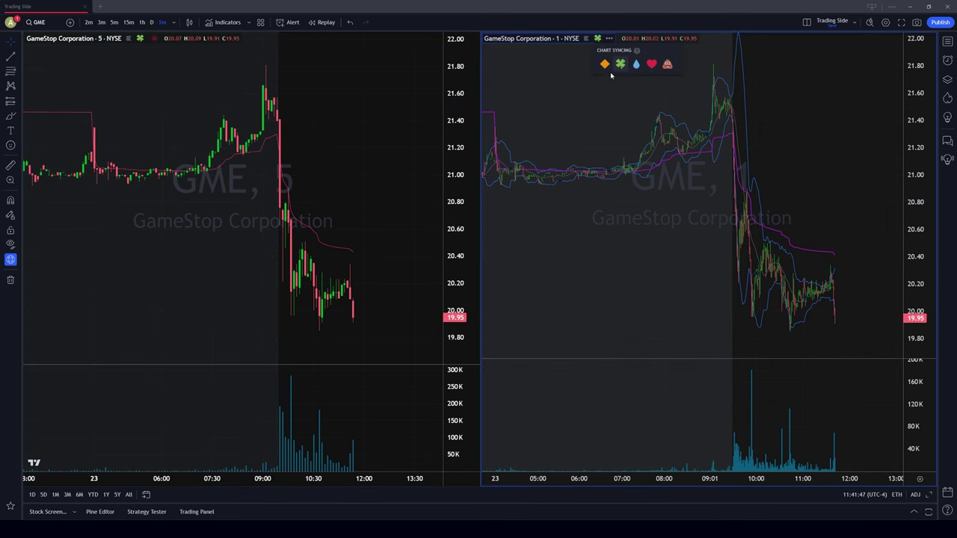
left_click(323, 146)
Step: Compress the price scale of the 5-minute GME chart and switch the layout to a single chart
scroll(291, 137, "up", 3)
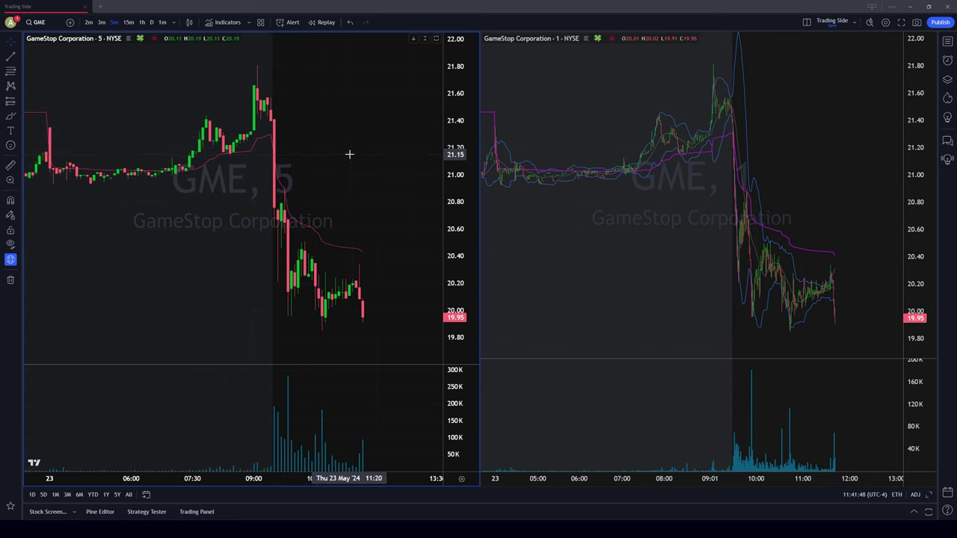
scroll(352, 154, "up", 2)
left_click_drag(468, 83, 467, 120)
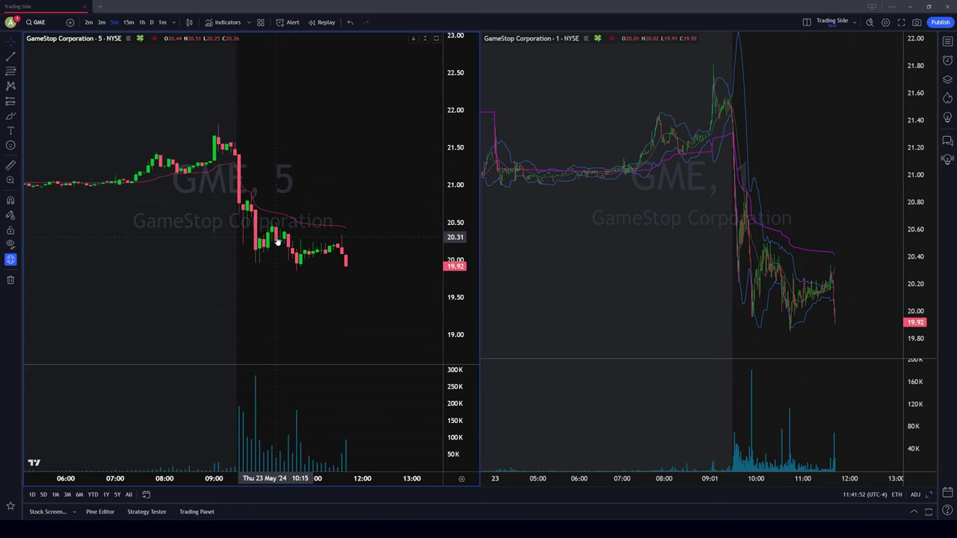
left_click(807, 22)
left_click(818, 41)
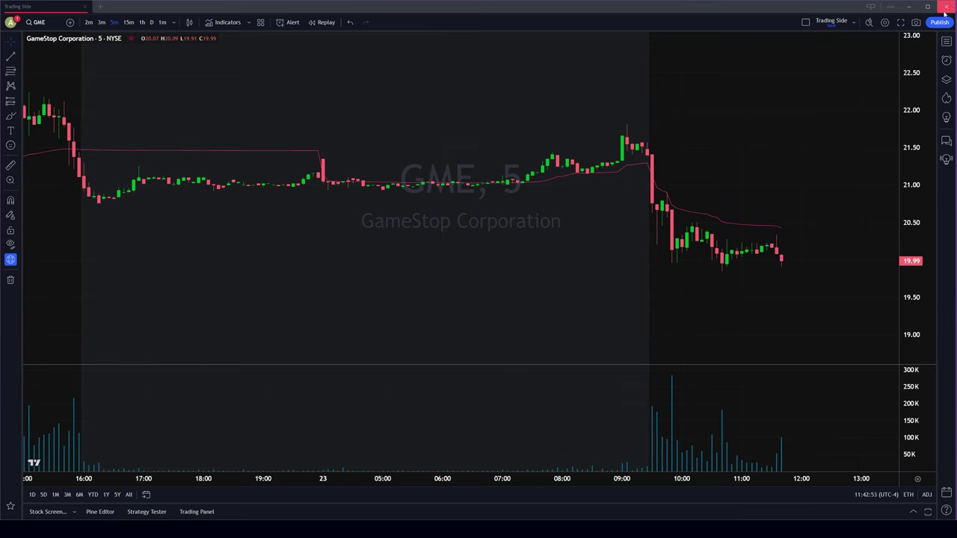
Step: Snap the chart window to the left half of the desktop and detach a new tab into its own window
key("super+Left")
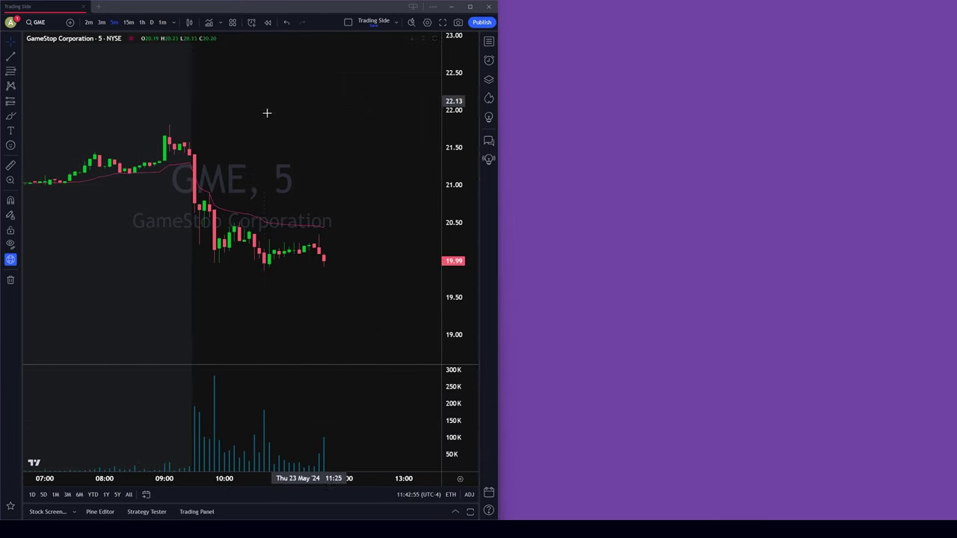
left_click(98, 6)
left_click_drag(108, 6, 491, 42)
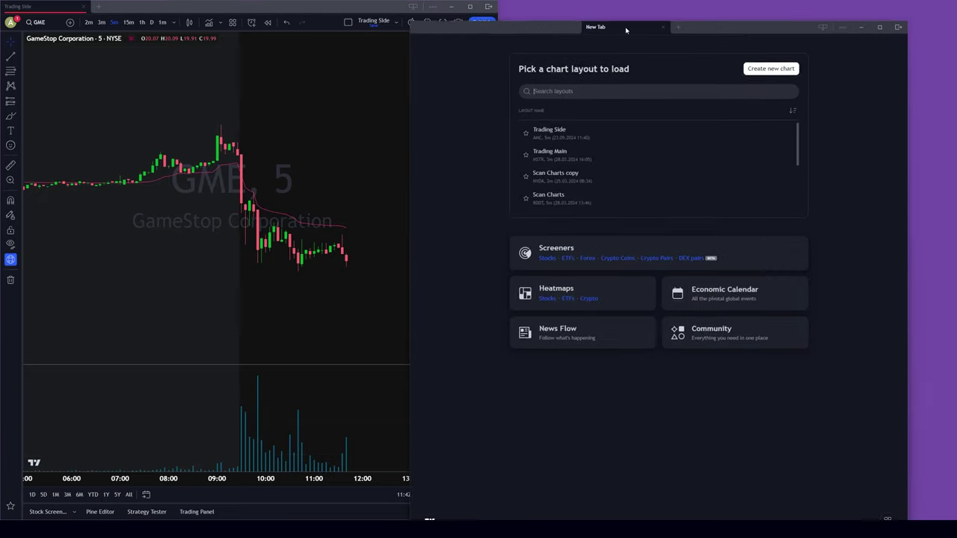
Step: Load the saved 1 Week Scan in the Stock Screener and fit its window beside the GME chart
left_click(463, 30)
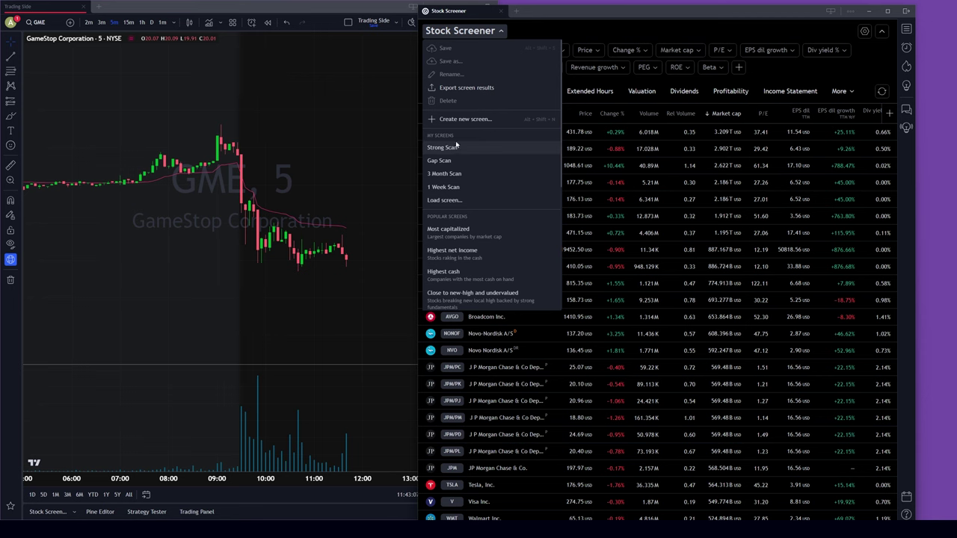
left_click(447, 187)
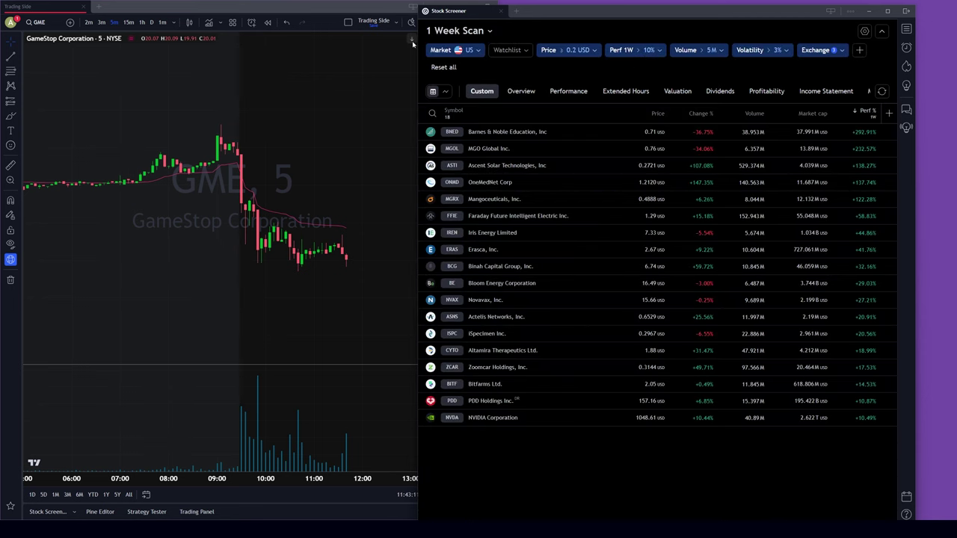
left_click_drag(416, 43, 500, 44)
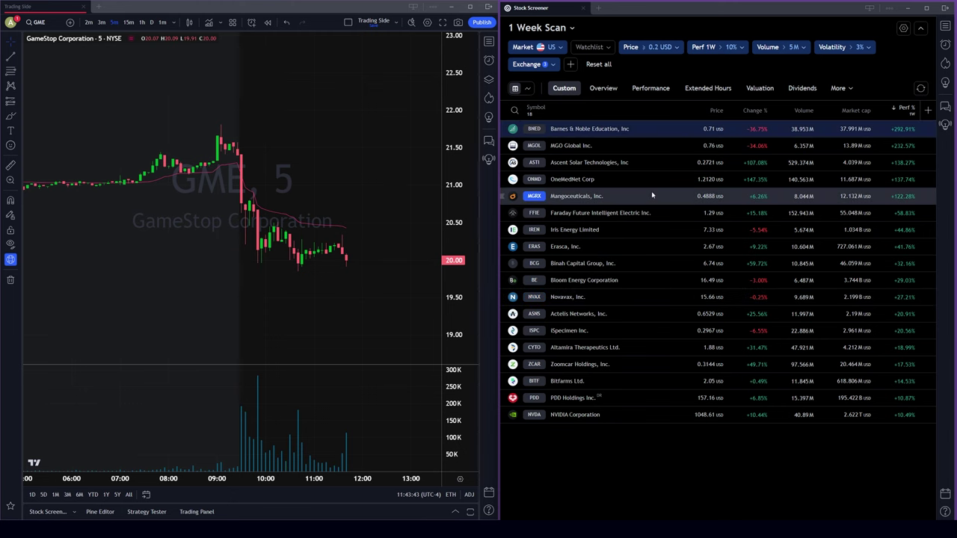
Step: Select all scan results from BNED to NVDA and add them to a new watchlist named 11
left_click(581, 415, "shift")
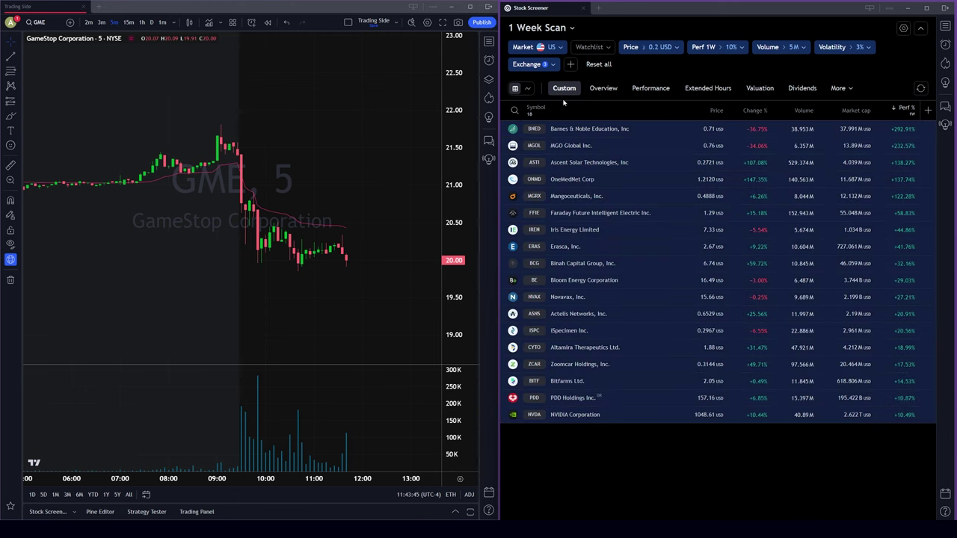
right_click(576, 141)
mouse_move(643, 193)
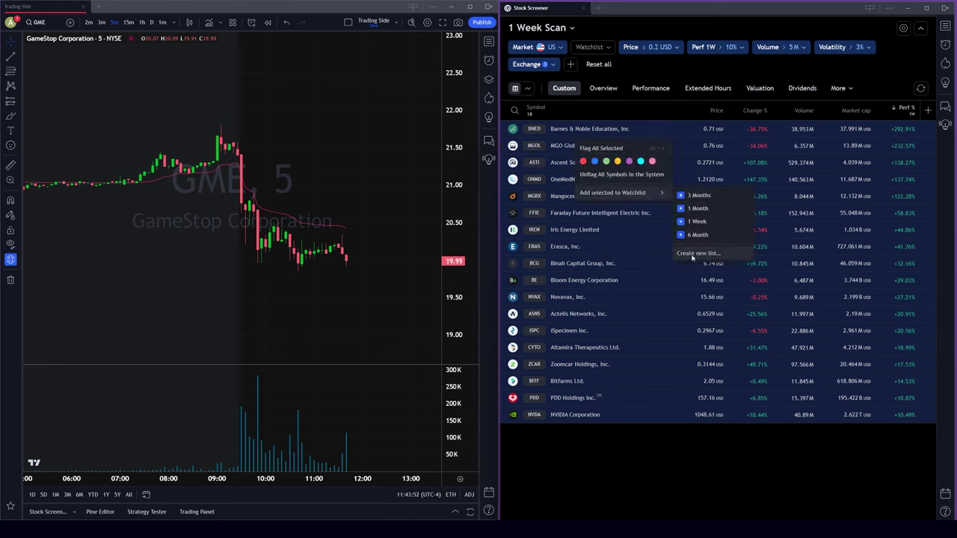
right_click(612, 229)
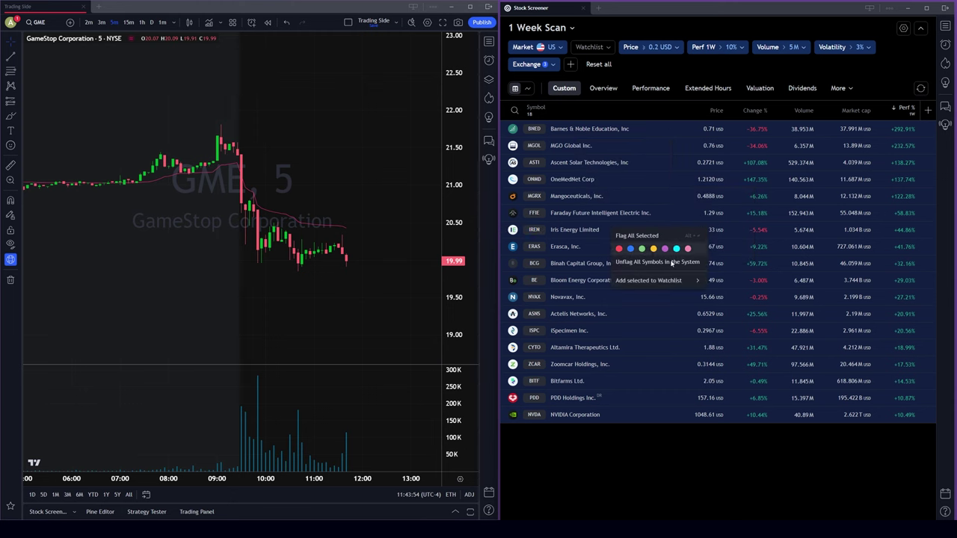
mouse_move(673, 280)
left_click(731, 340)
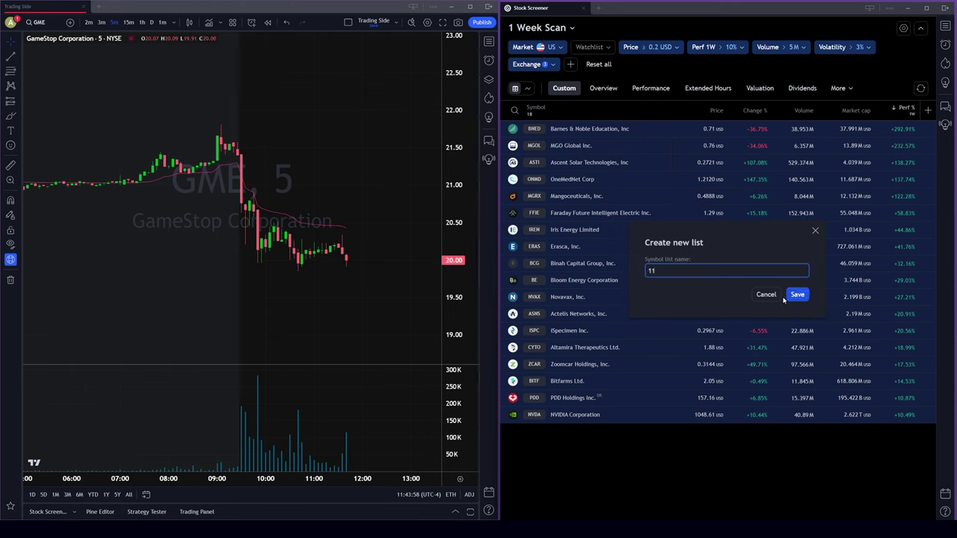
left_click(798, 294)
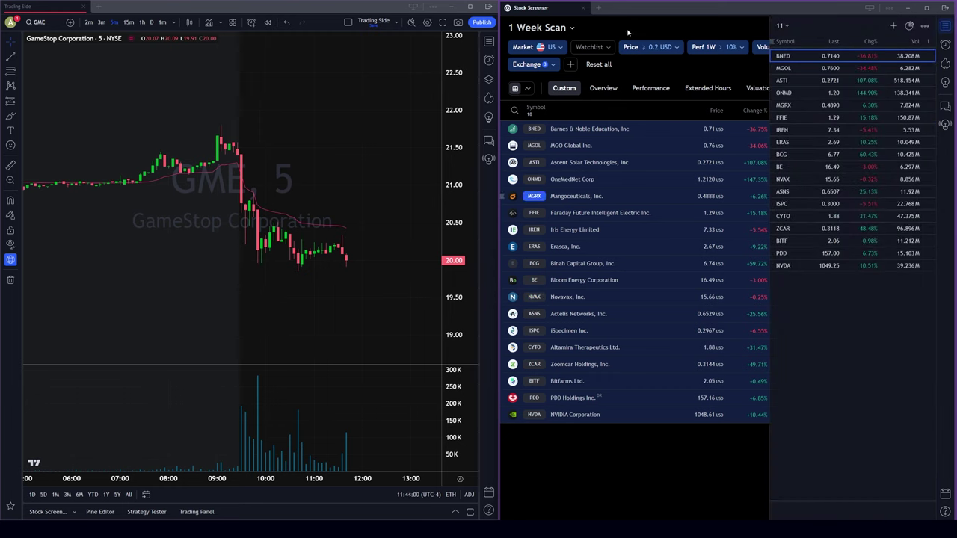
Step: Close the Stock Screener and open watchlist 11 beside the GME chart
left_click(583, 8)
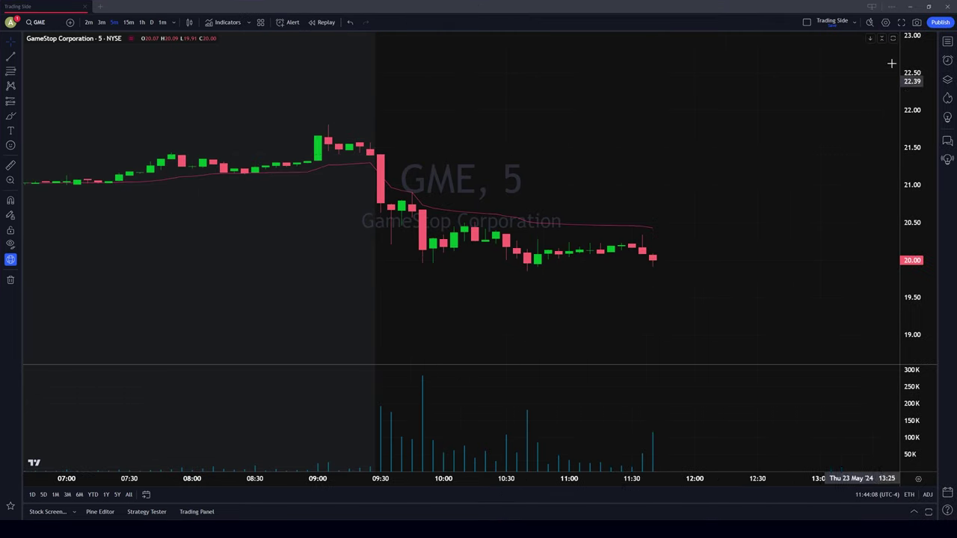
left_click(947, 42)
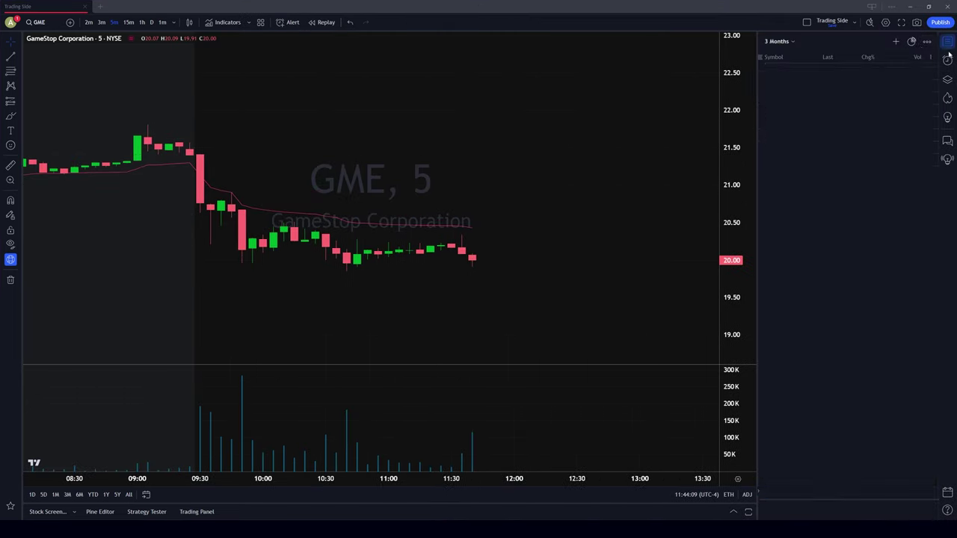
left_click(778, 41)
left_click(425, 293)
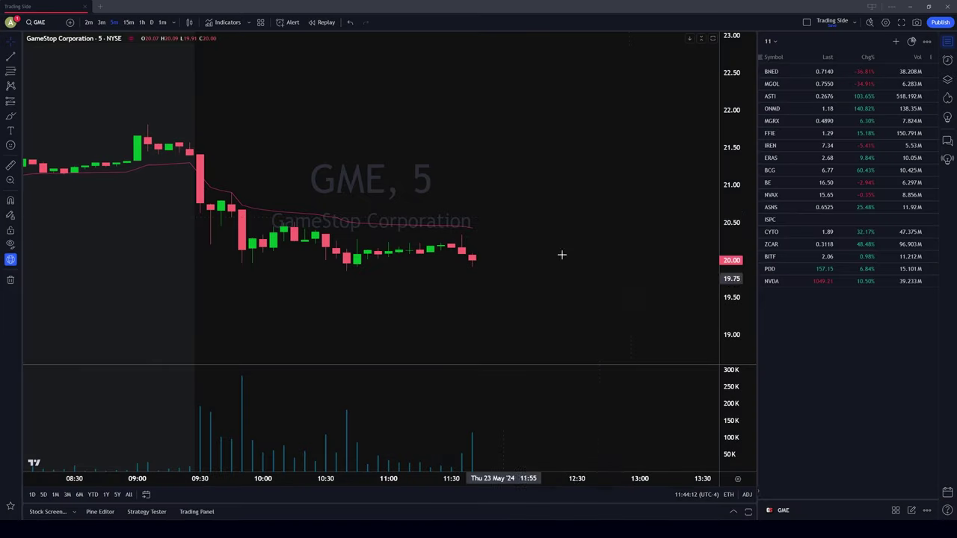
Step: Step through the charts of watchlist 11 from BNED down to BCG
left_click(840, 73)
key("Down")
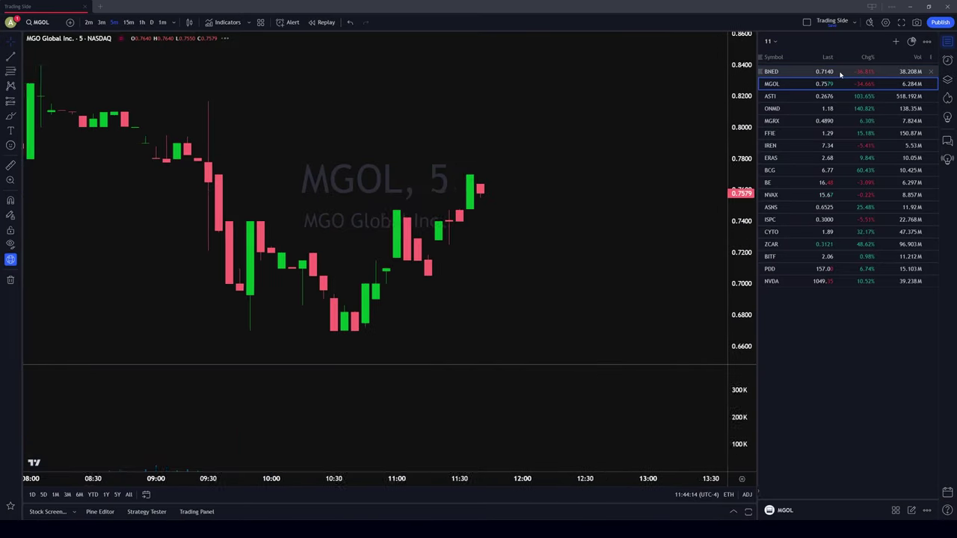
key("Down")
key("Down")
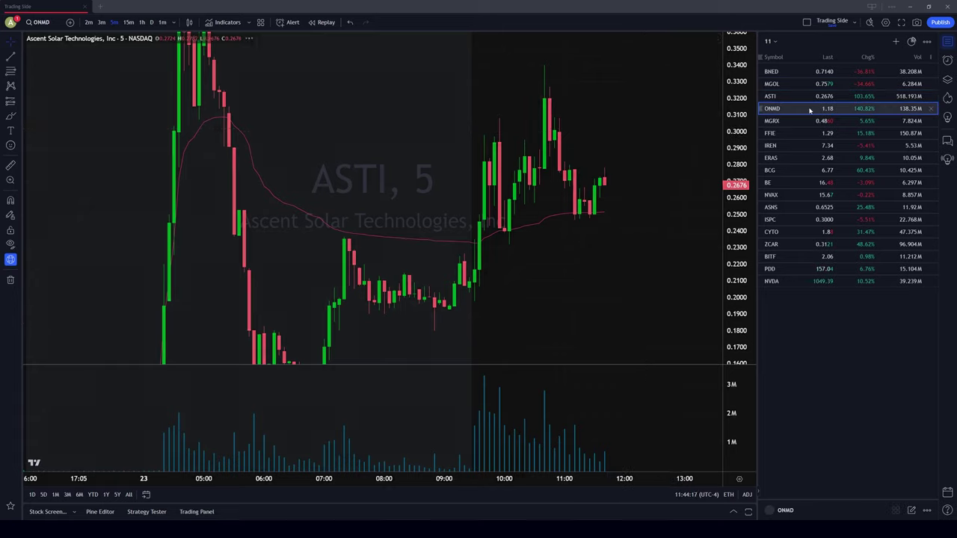
key("Down")
key("Down")
key("Down")
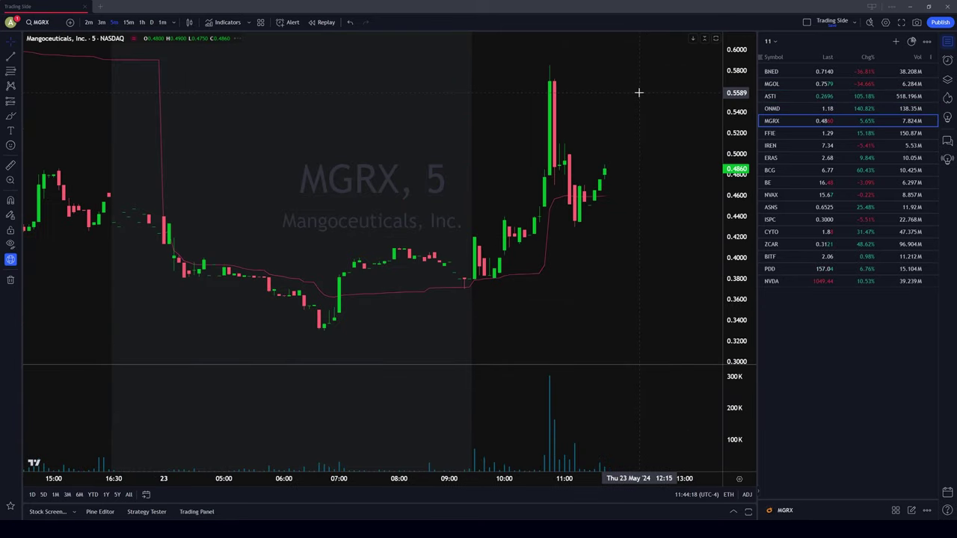
key("Down")
key("Down")
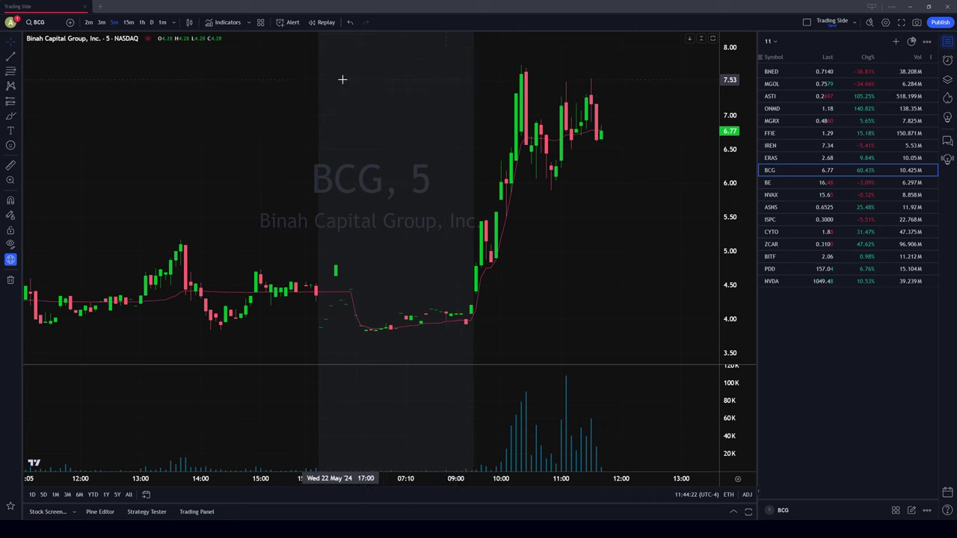
Step: Examine the BCG candles up close, then view the NVDA, PDD, ZCAR and ONMD charts from the watchlist
scroll(391, 83, "up", 3)
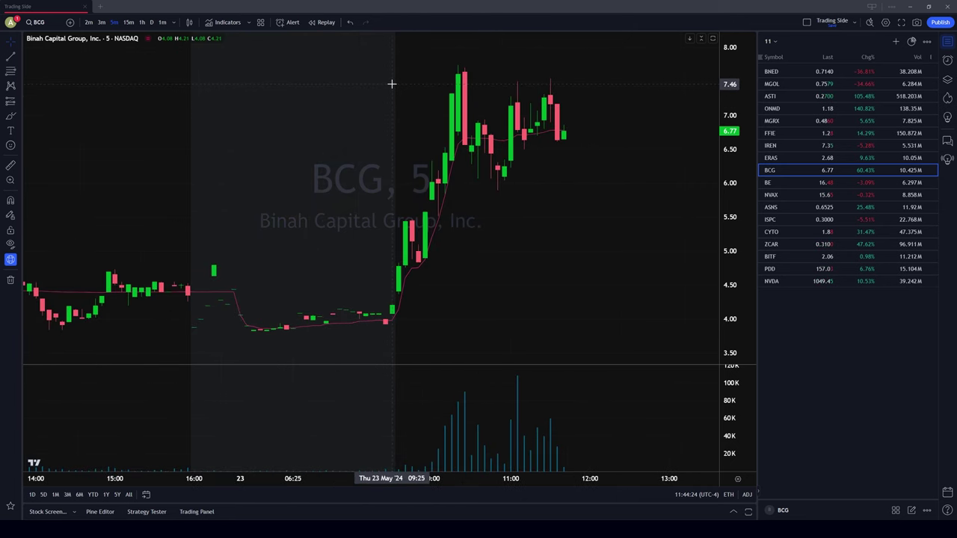
left_click(772, 282)
left_click(771, 268)
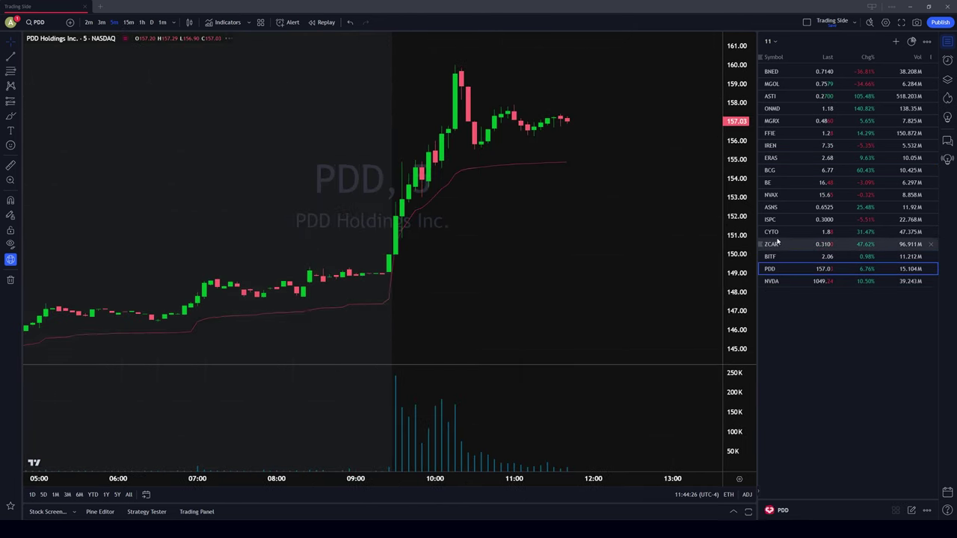
left_click(776, 244)
left_click(791, 108)
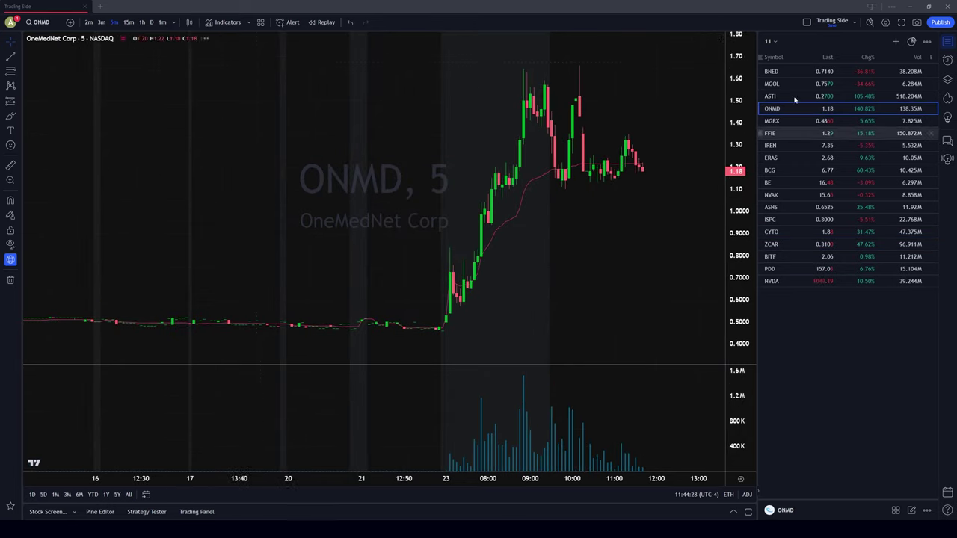
scroll(369, 141, "up", 2)
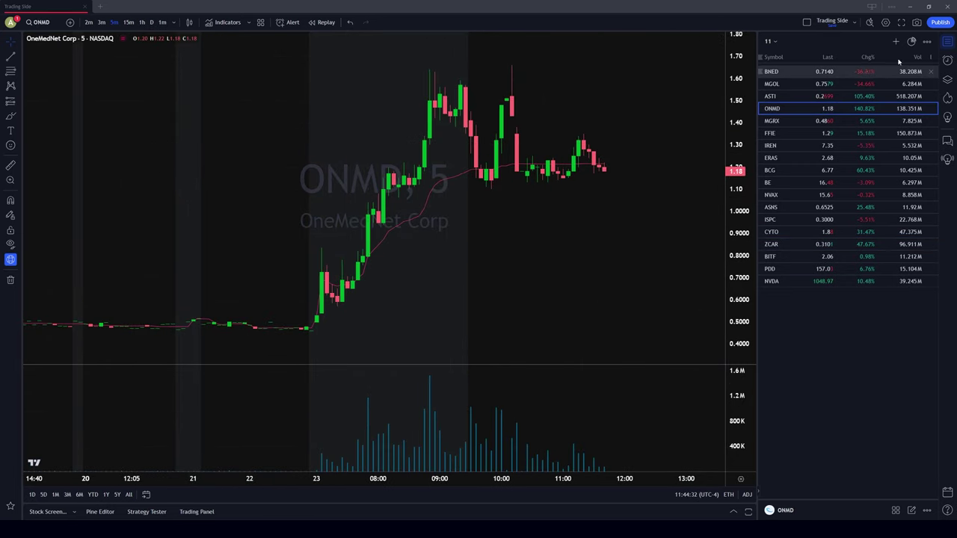
Step: Delete watchlist 11 from the created lists
left_click(778, 41)
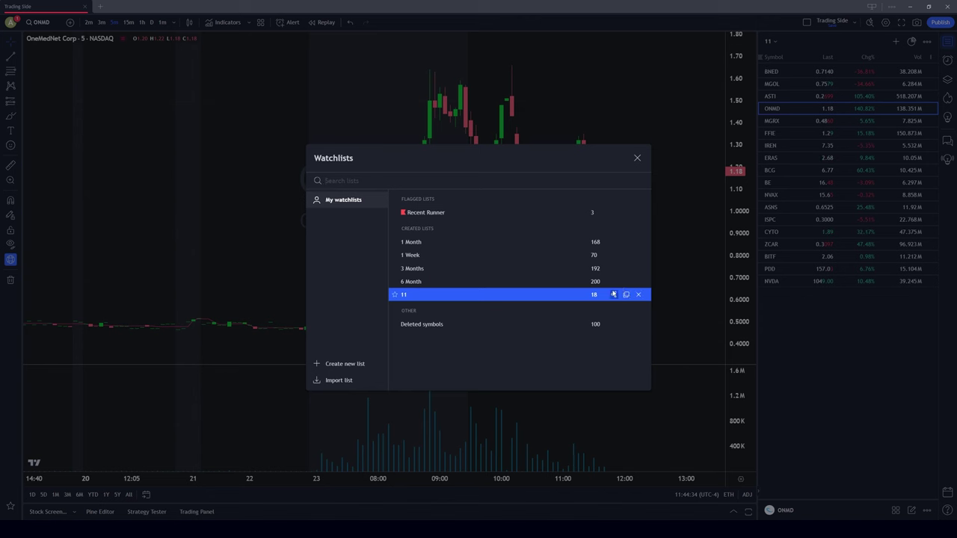
left_click(637, 295)
left_click(552, 286)
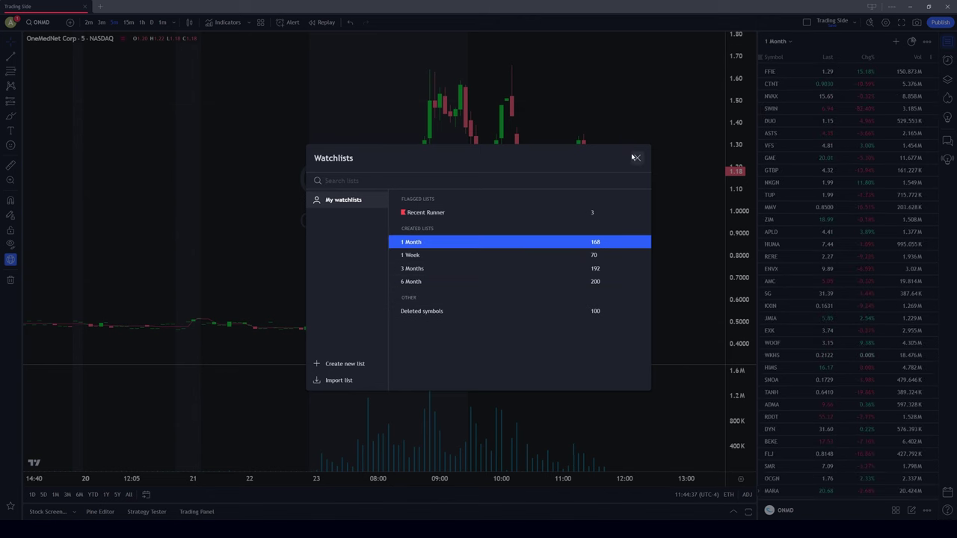
left_click(637, 158)
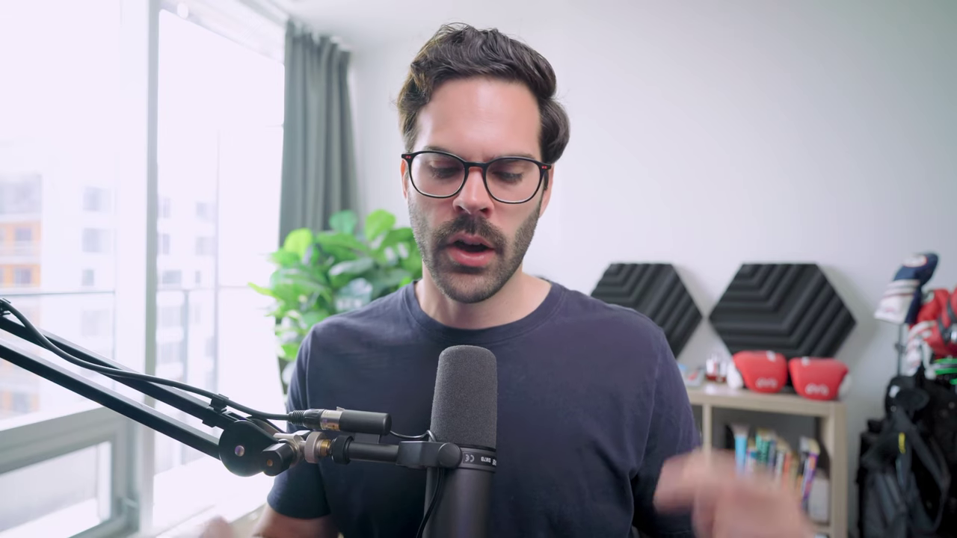